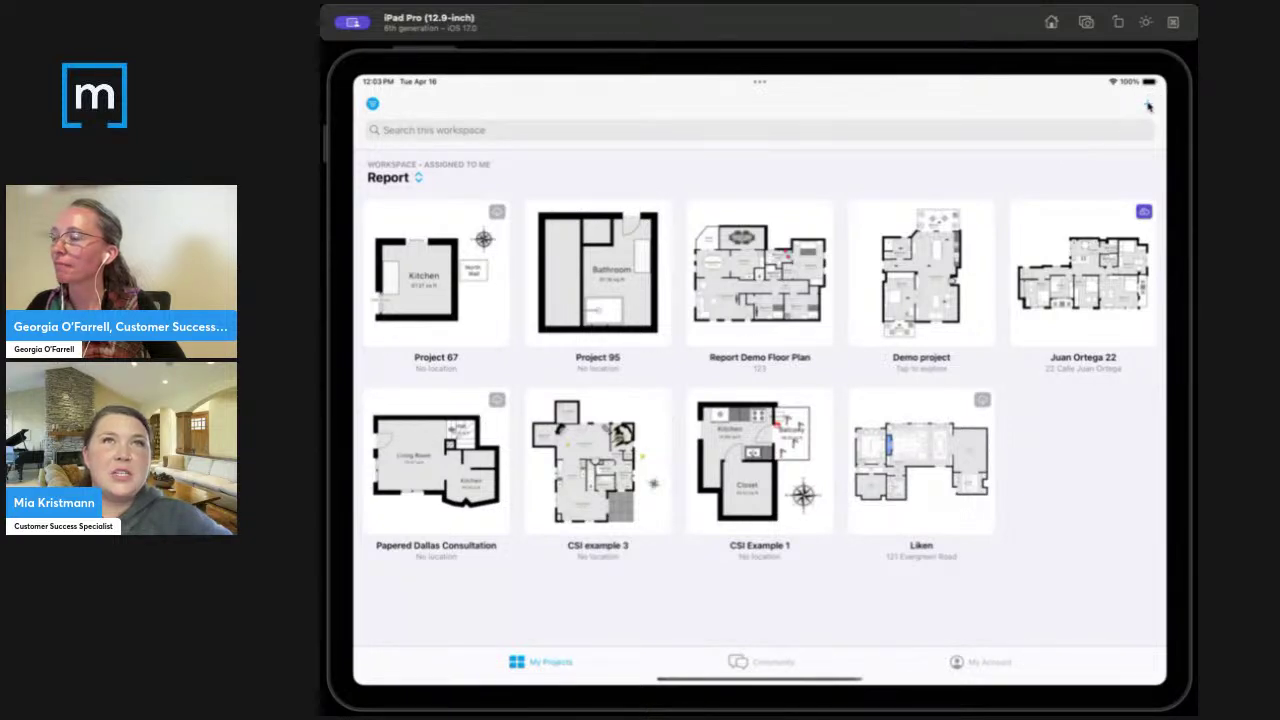
Create a new project and add a Ground Floor to it.
click(1148, 106)
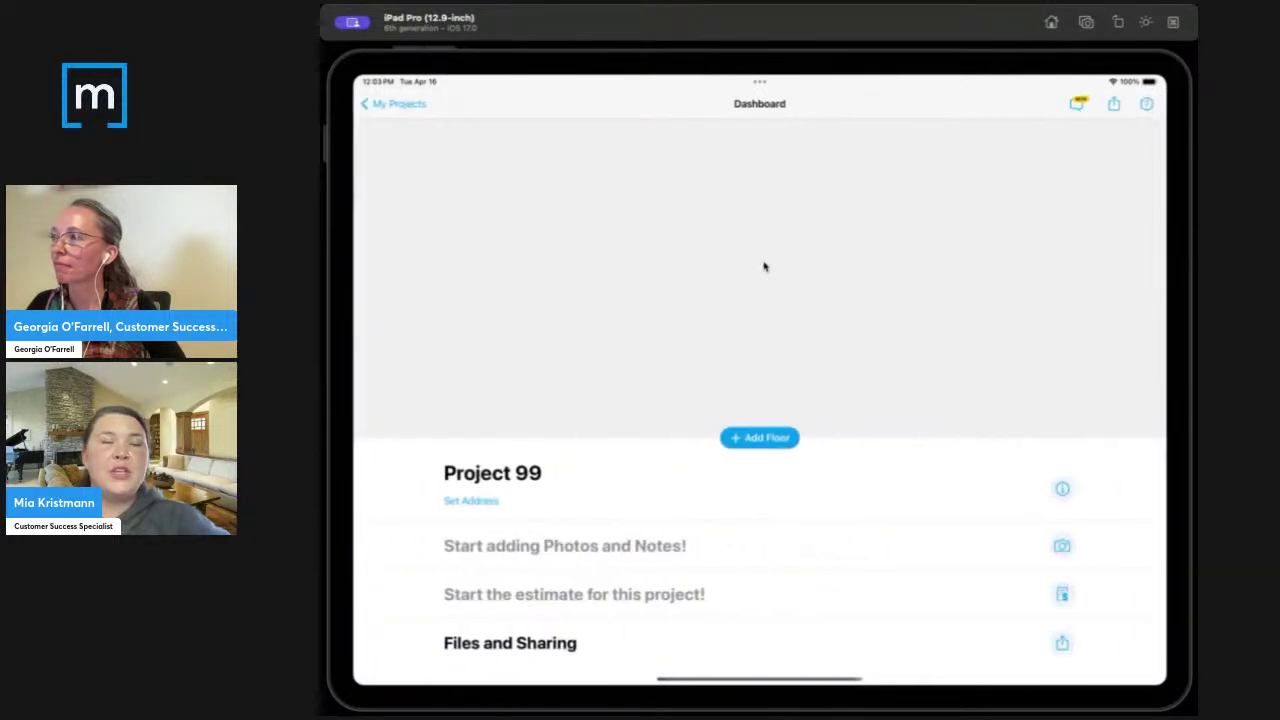
click(783, 440)
click(614, 269)
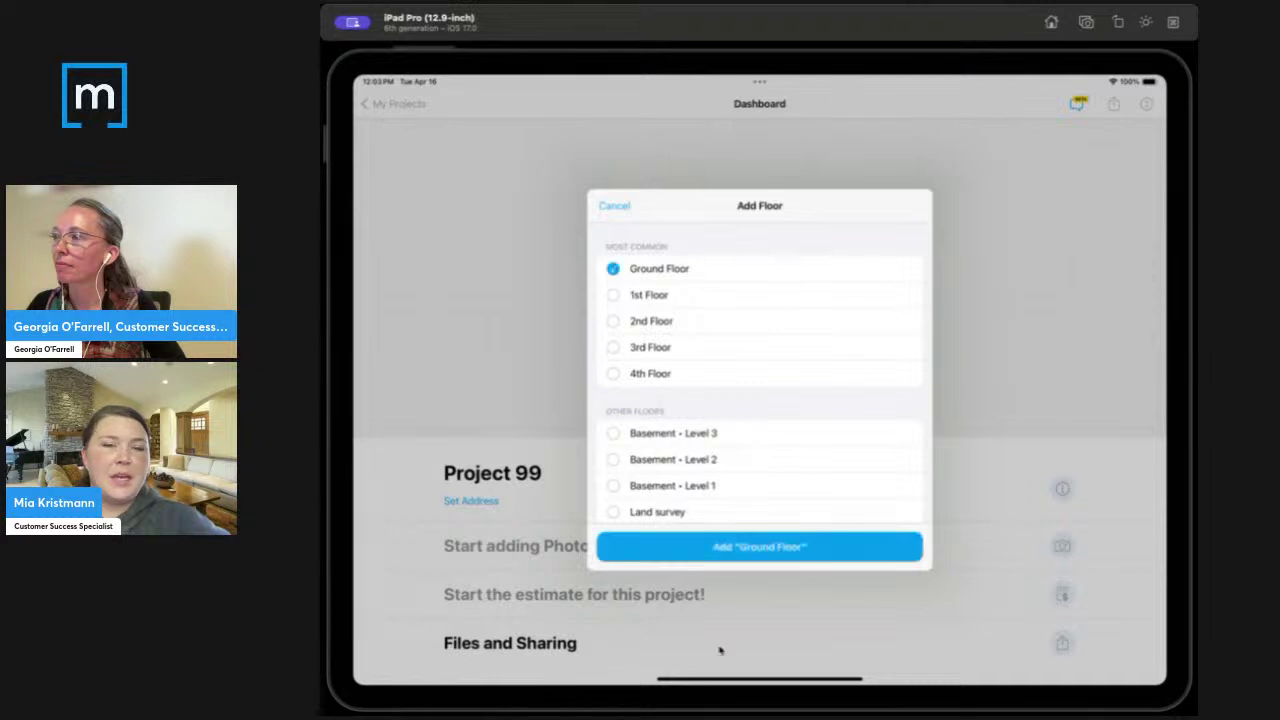
click(732, 546)
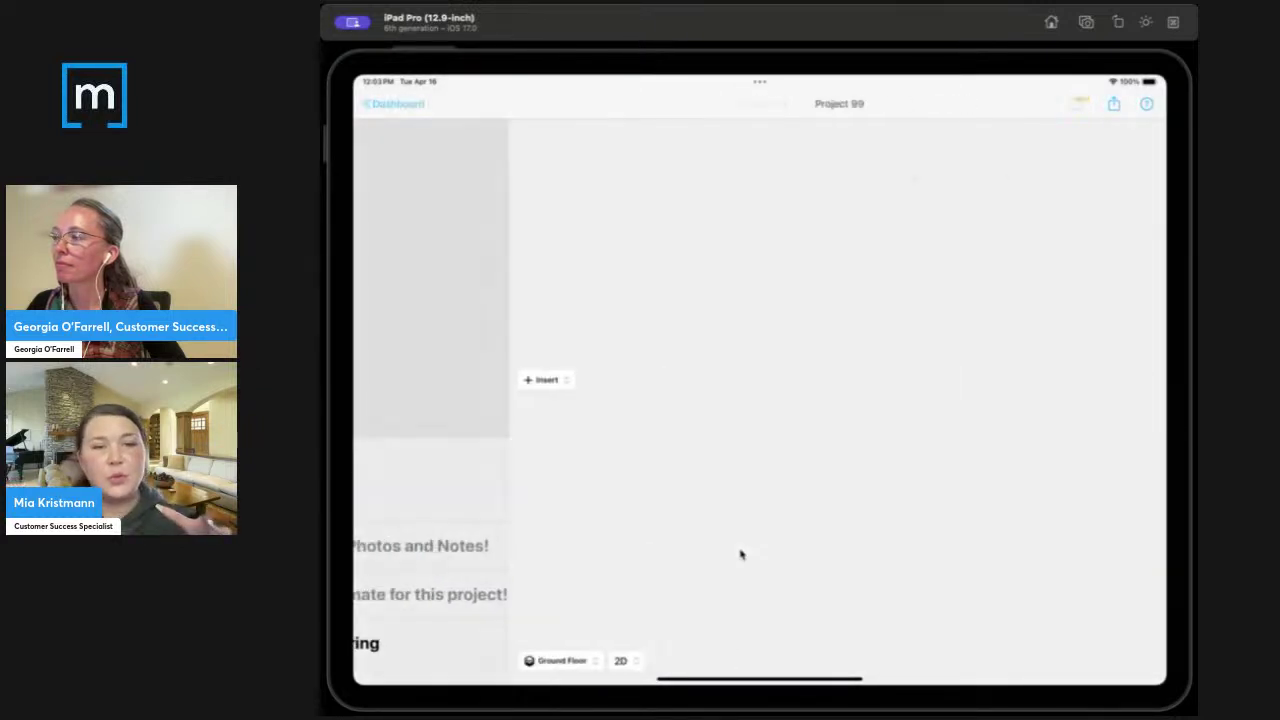
Insert a square room of type Kitchen on the ground floor.
click(390, 380)
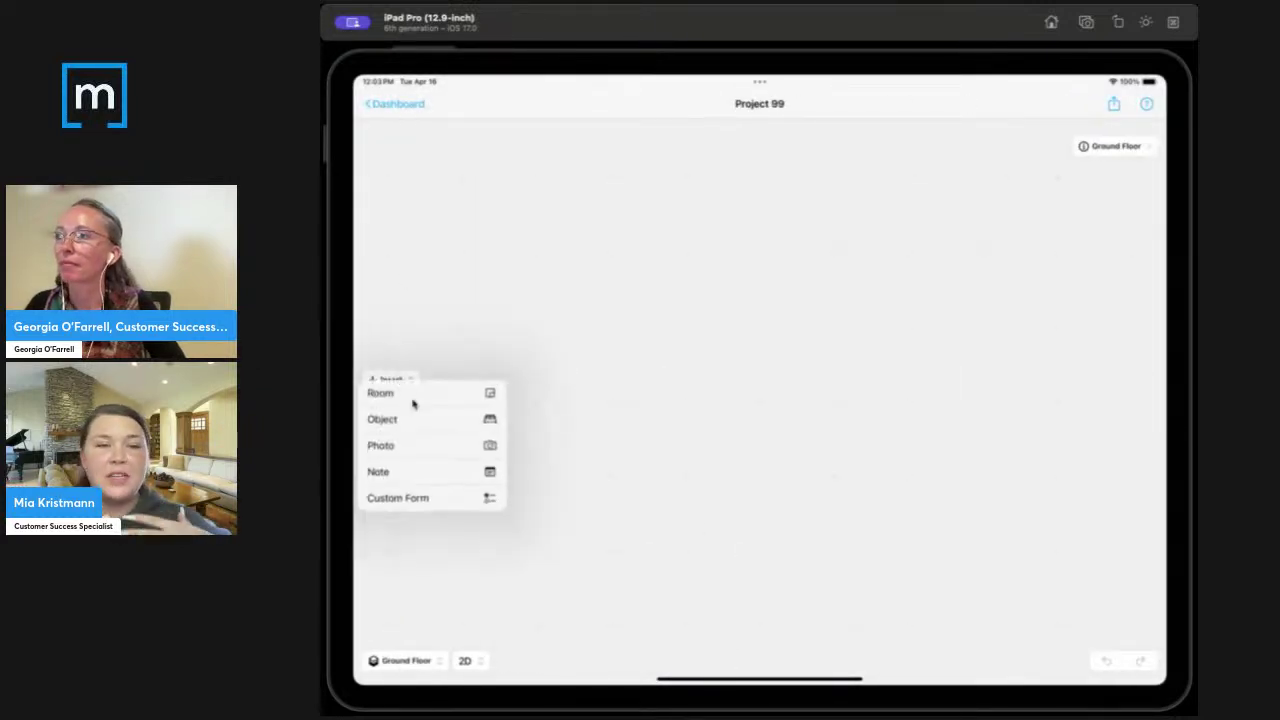
click(381, 393)
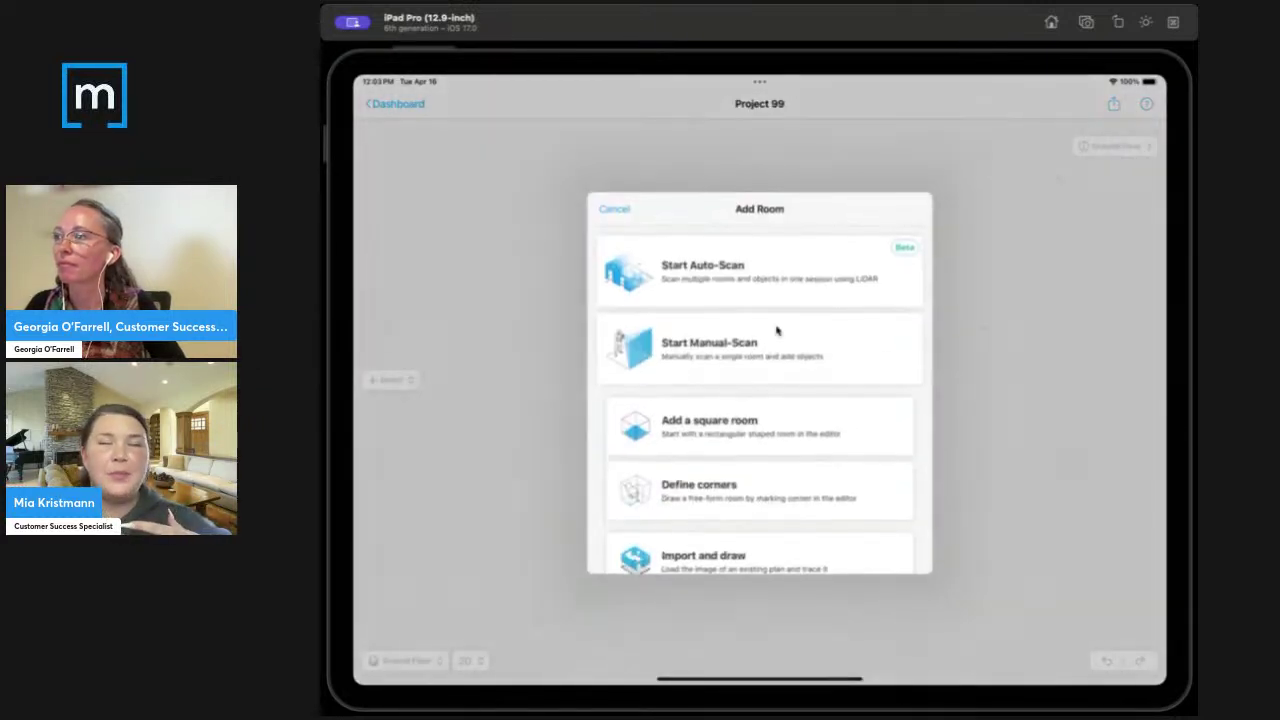
click(700, 427)
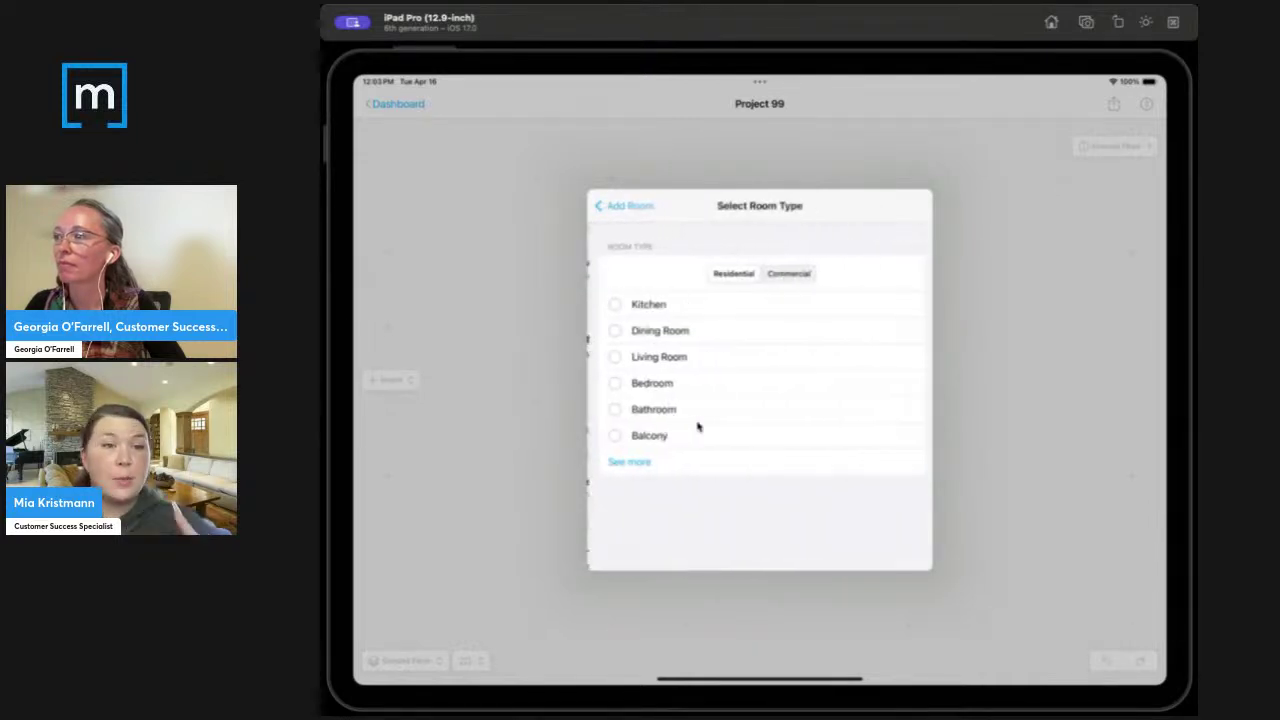
click(613, 308)
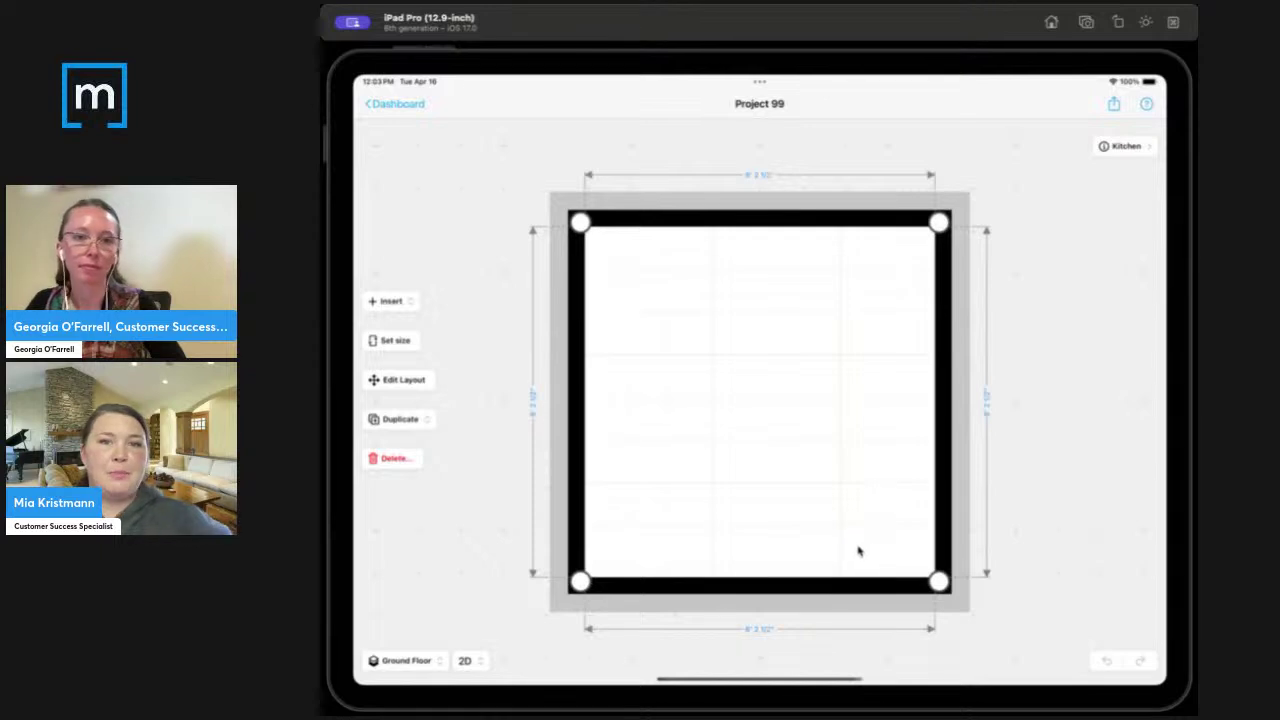
Enlarge the kitchen to about 12' 8 3/4" by 10' 2" by moving its right and lower walls outward, and reopen the room for editing.
click(955, 445)
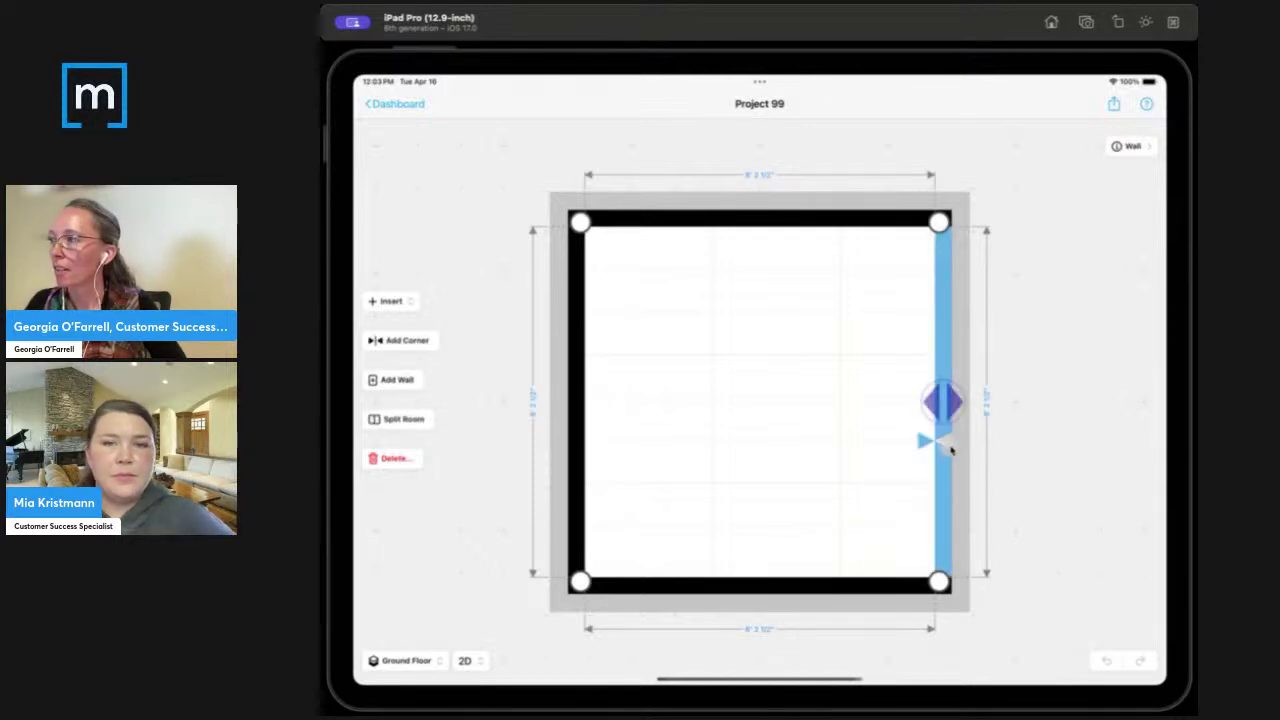
drag(951, 438, 1134, 443)
click(800, 580)
drag(800, 589, 786, 680)
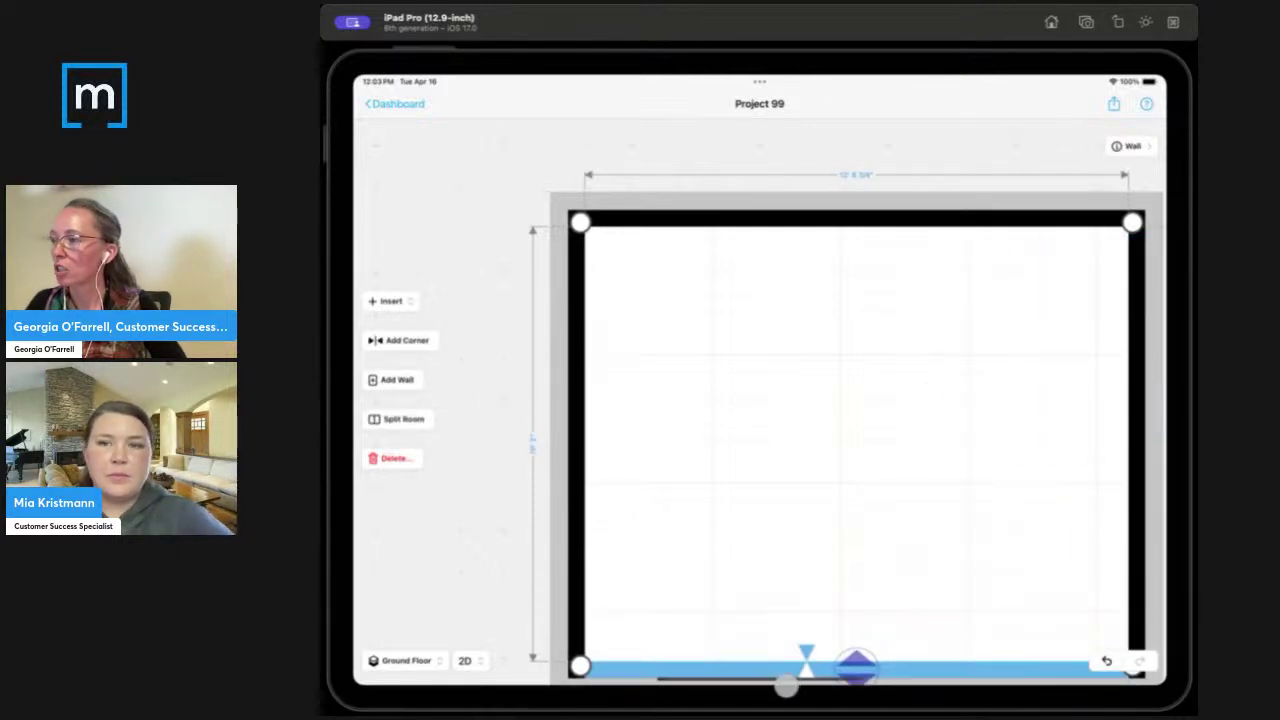
click(511, 434)
click(812, 127)
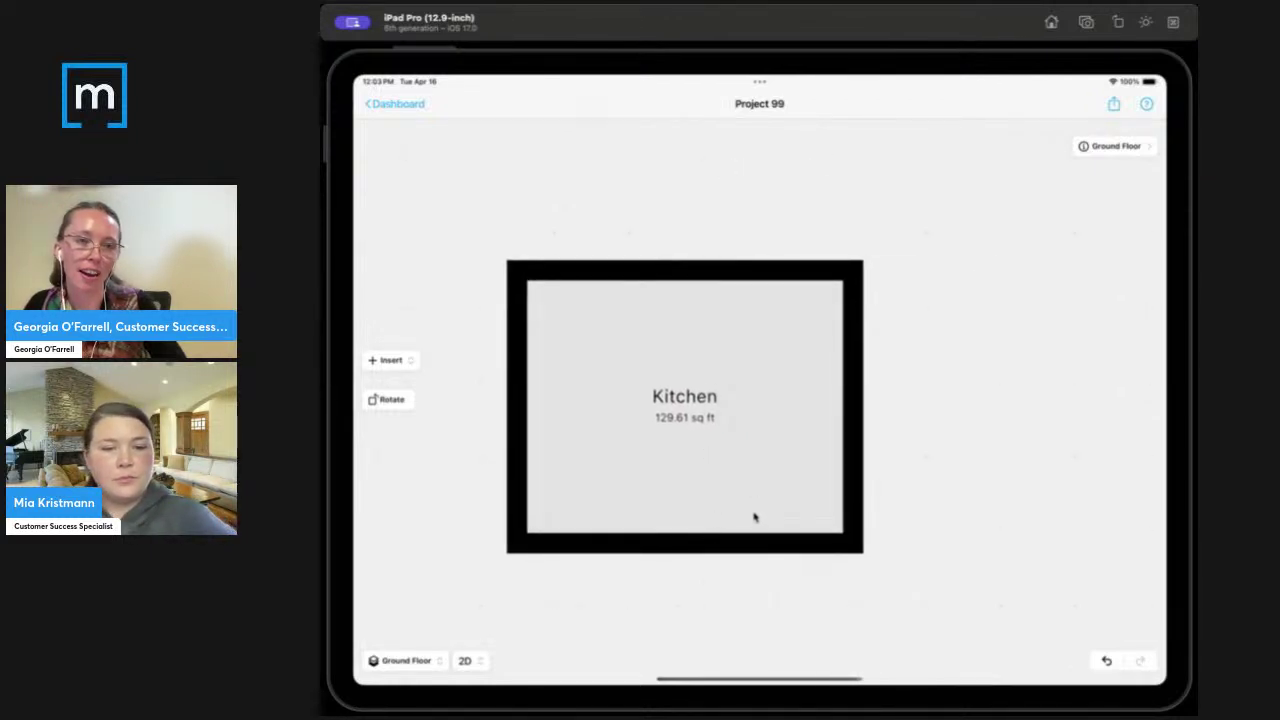
click(713, 435)
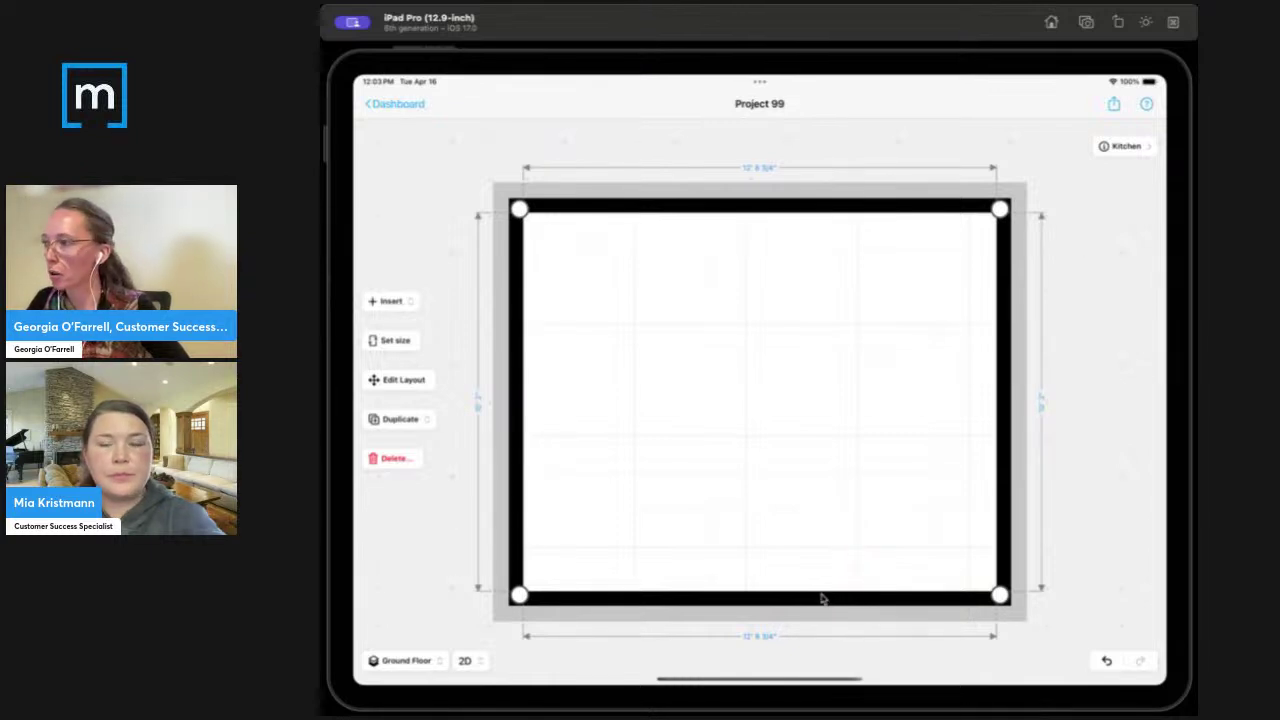
Try adding a corner to the kitchen's lower wall and moving the split segment, and undo the last change.
click(822, 597)
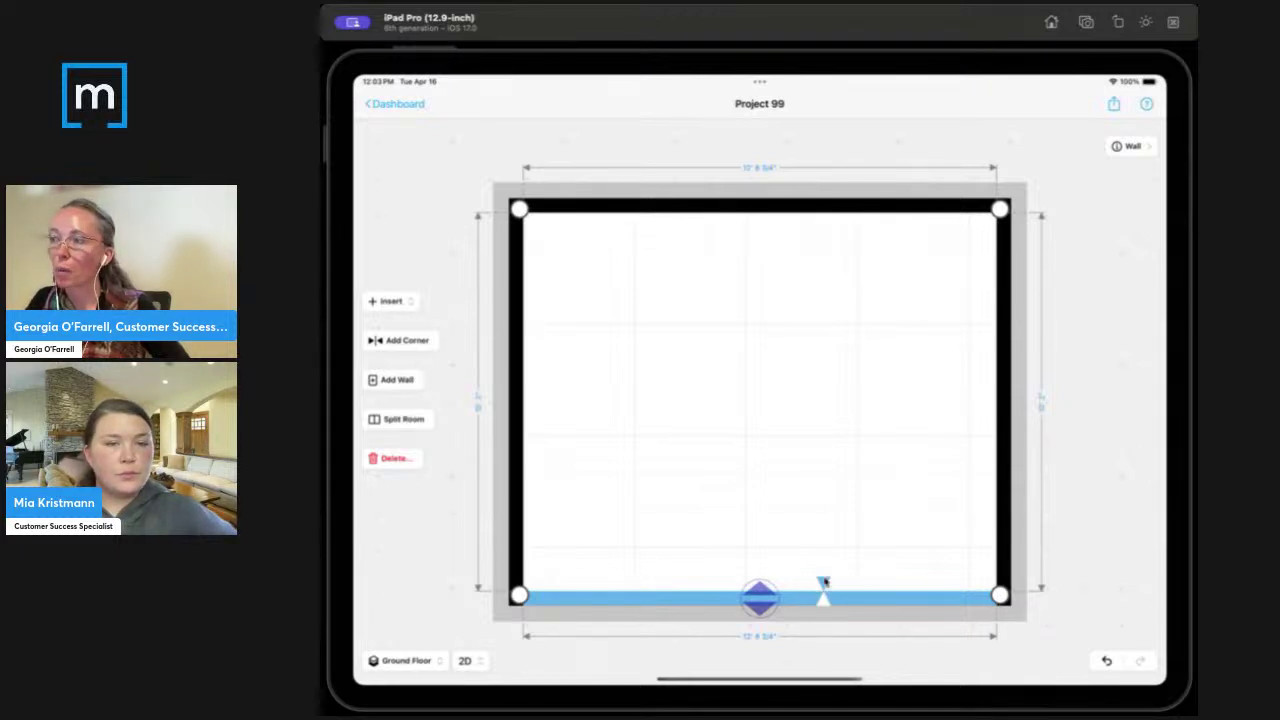
click(396, 340)
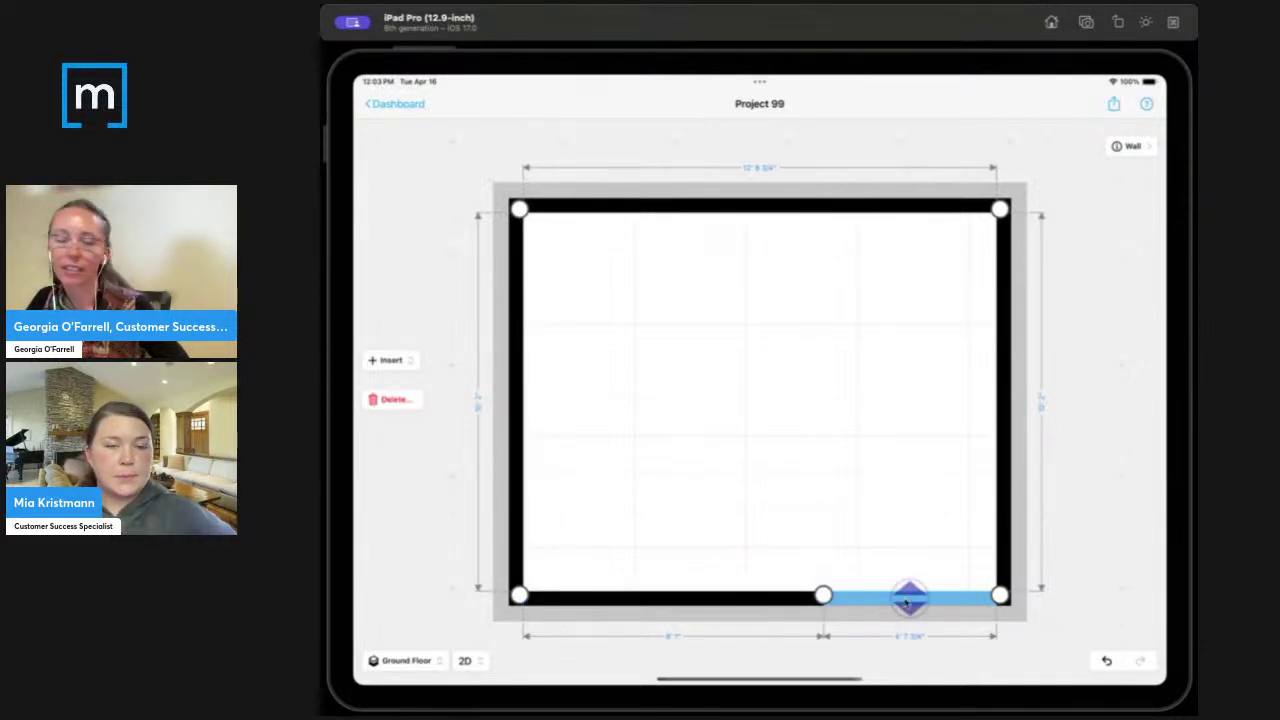
drag(906, 600, 999, 596)
click(1000, 596)
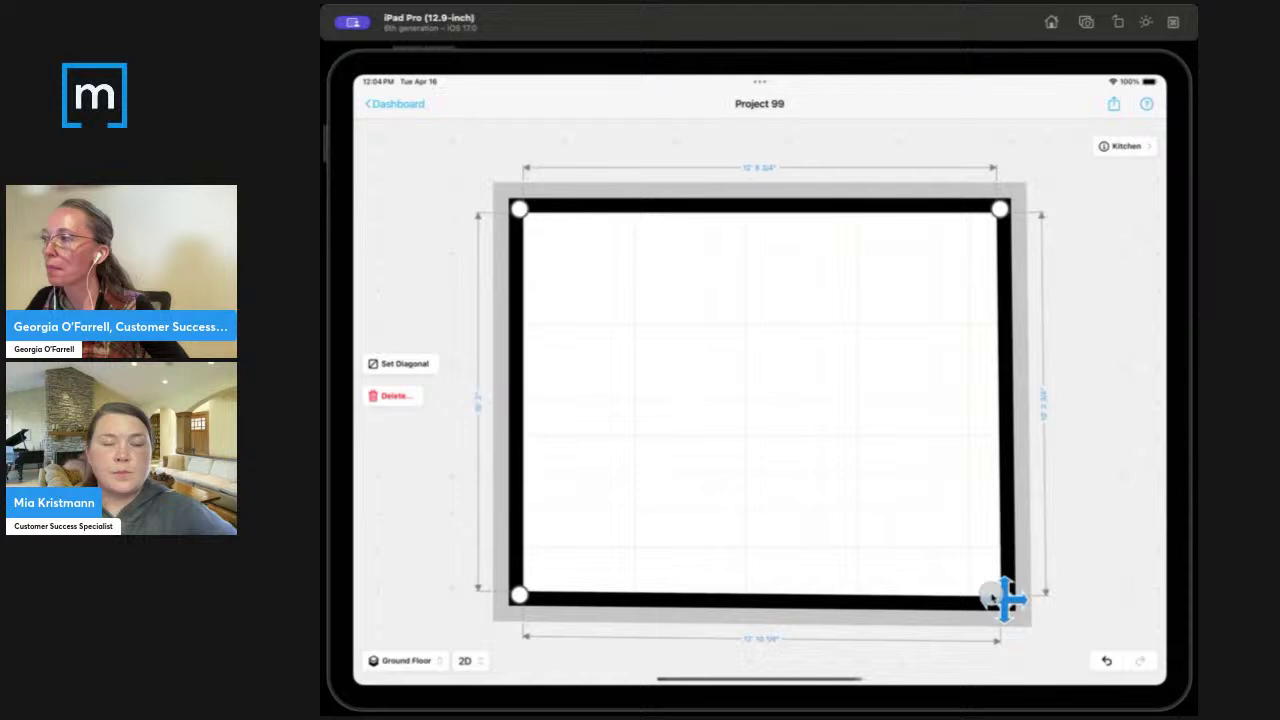
click(1104, 660)
Add a corner to the kitchen's lower wall and shift the walls inward to form a lower-right notch about 3' 5 1/2" wide and 3' 3 3/4" deep.
click(872, 599)
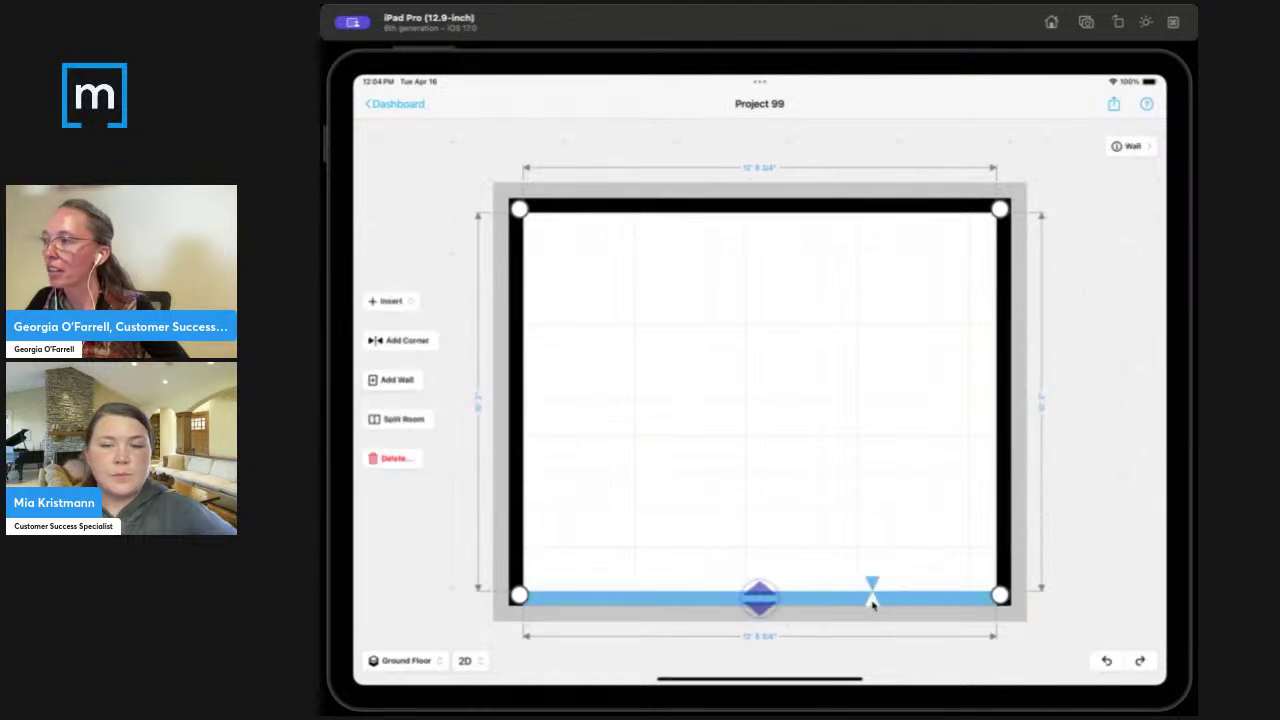
click(391, 337)
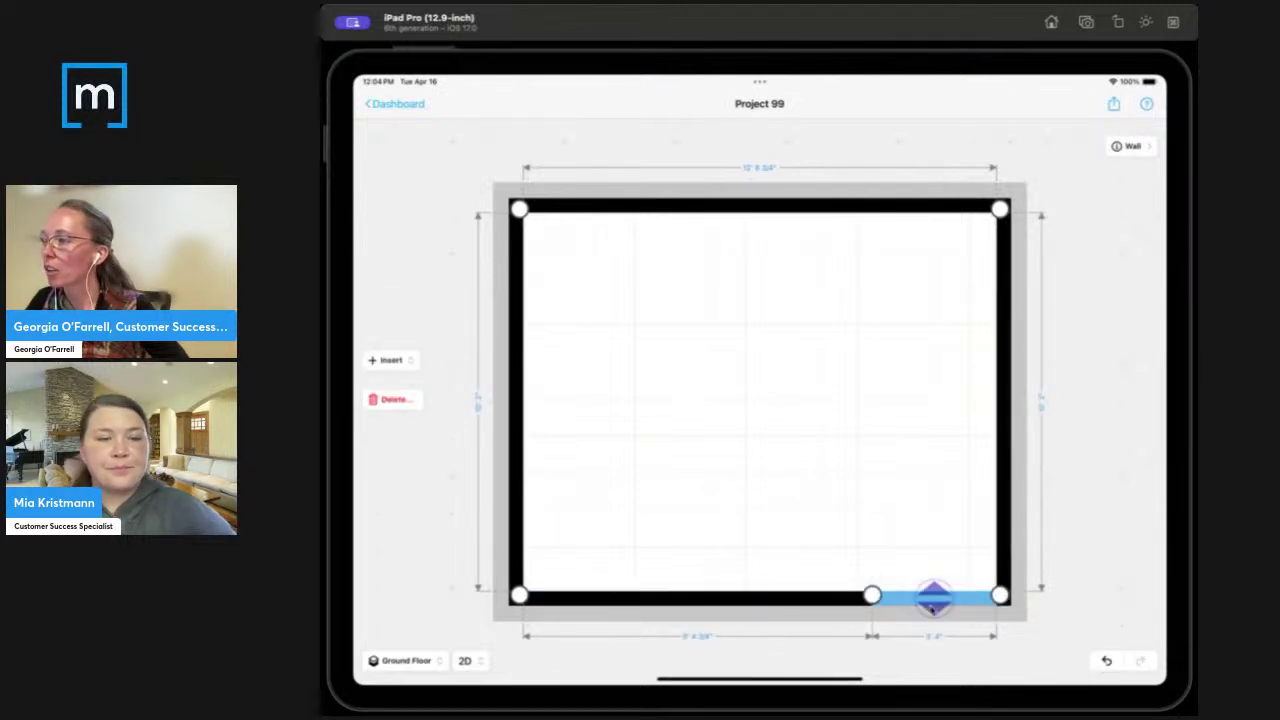
drag(934, 598, 922, 466)
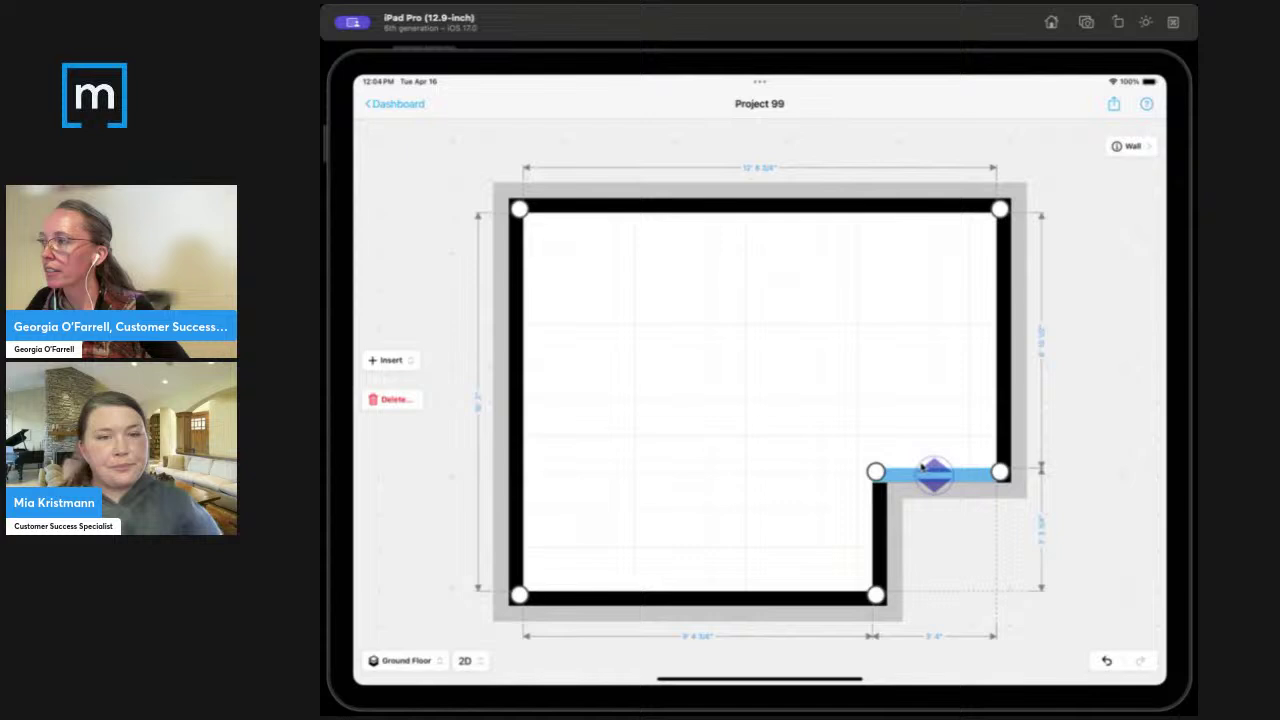
click(878, 534)
mouse_move(878, 535)
mouse_down()
mouse_move(855, 541)
mouse_move(872, 540)
mouse_up()
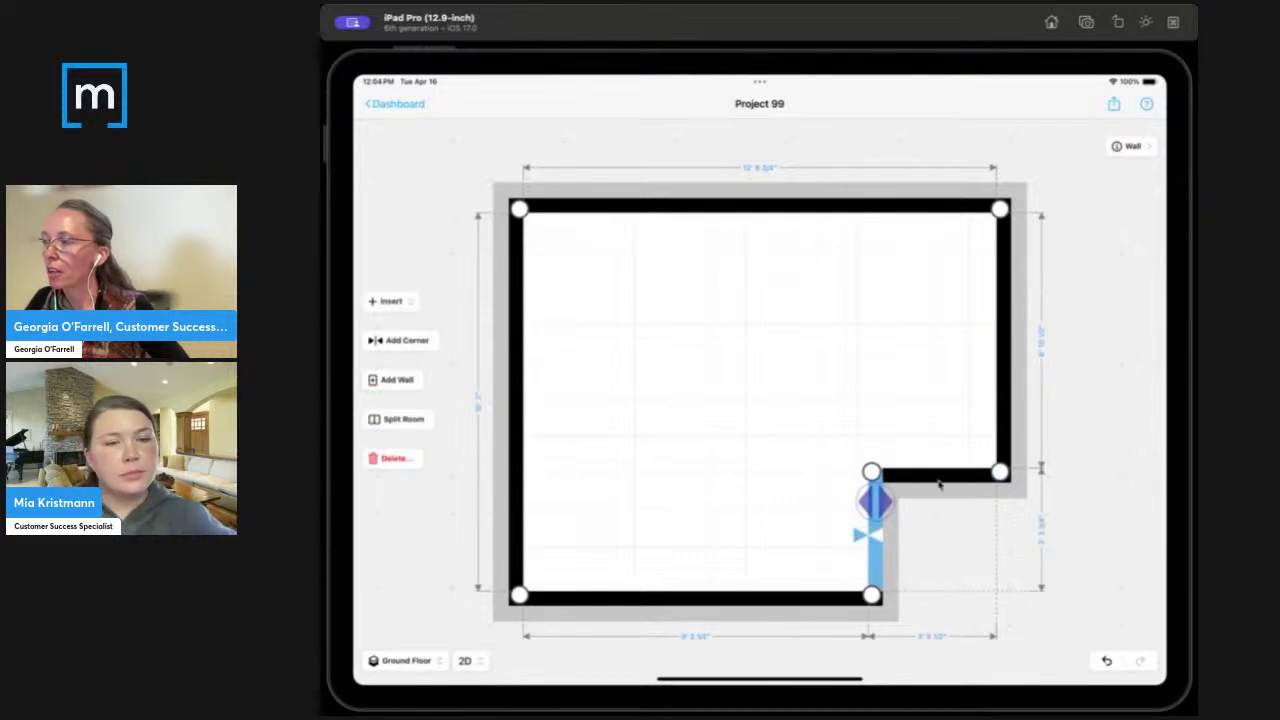
Set the width of the kitchen's notch to 4' 5 1/2" and return to the floor view.
click(941, 476)
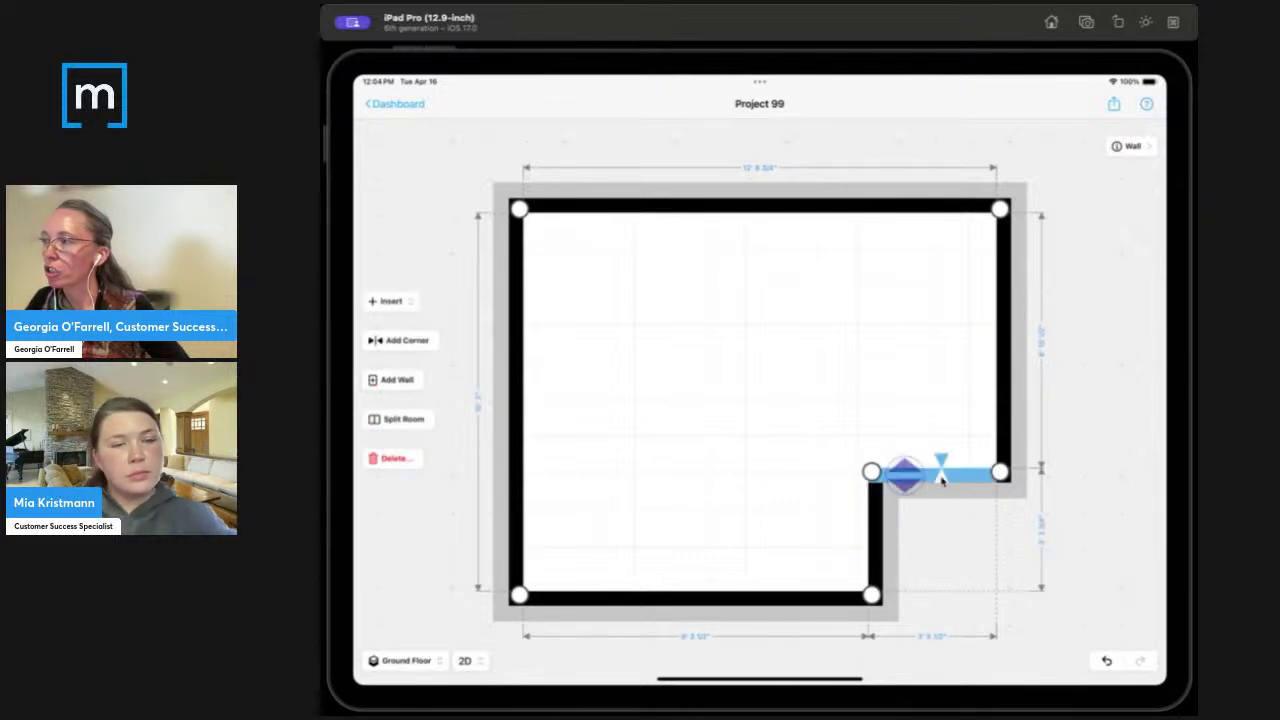
click(931, 638)
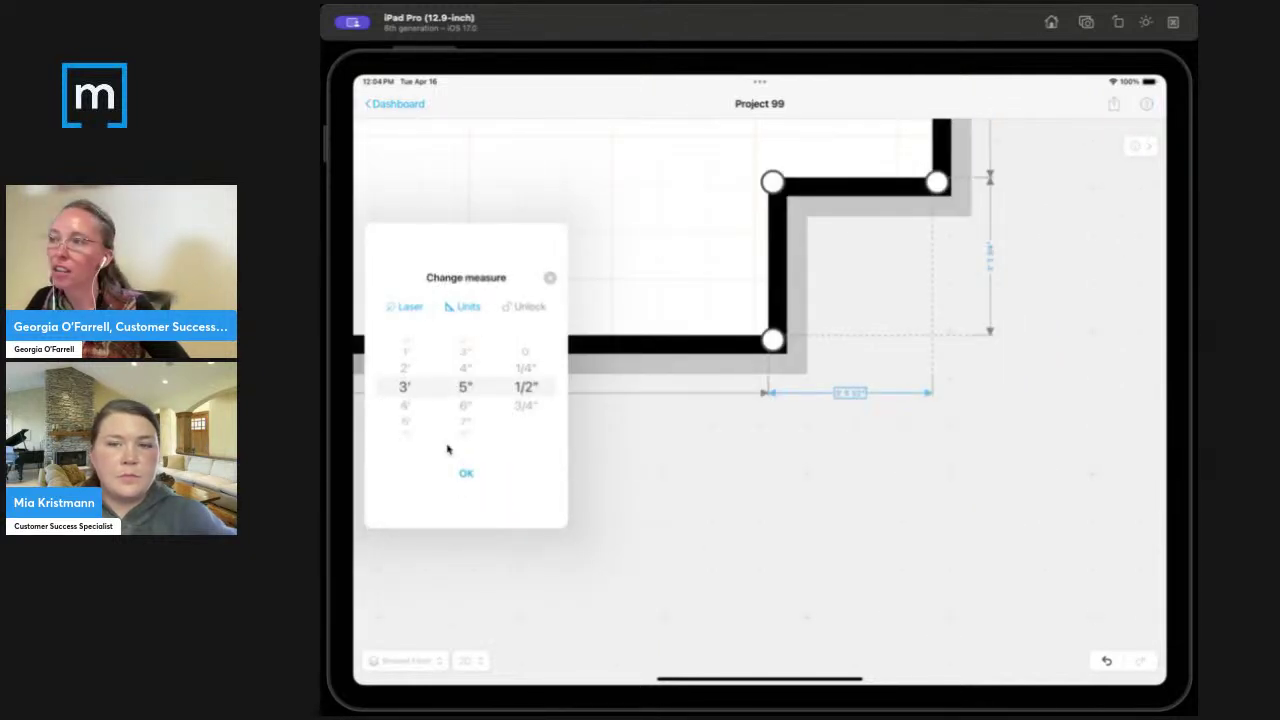
drag(415, 397, 410, 352)
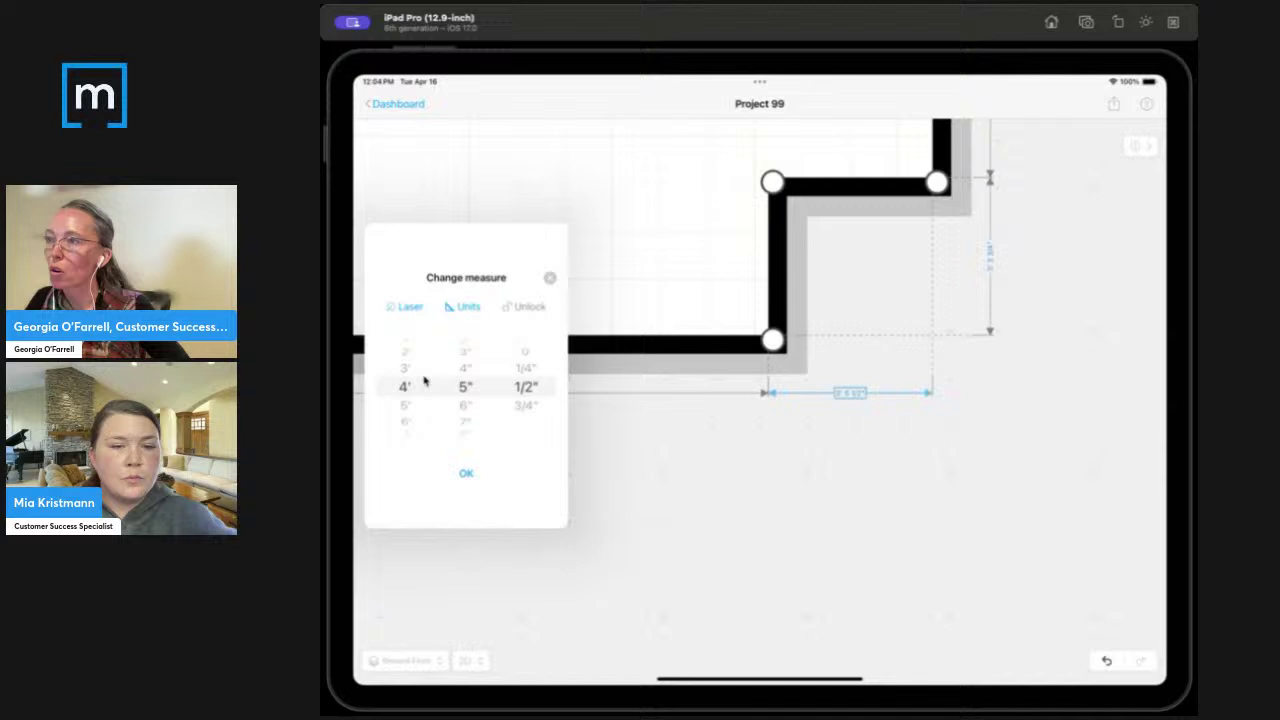
click(466, 474)
click(1106, 517)
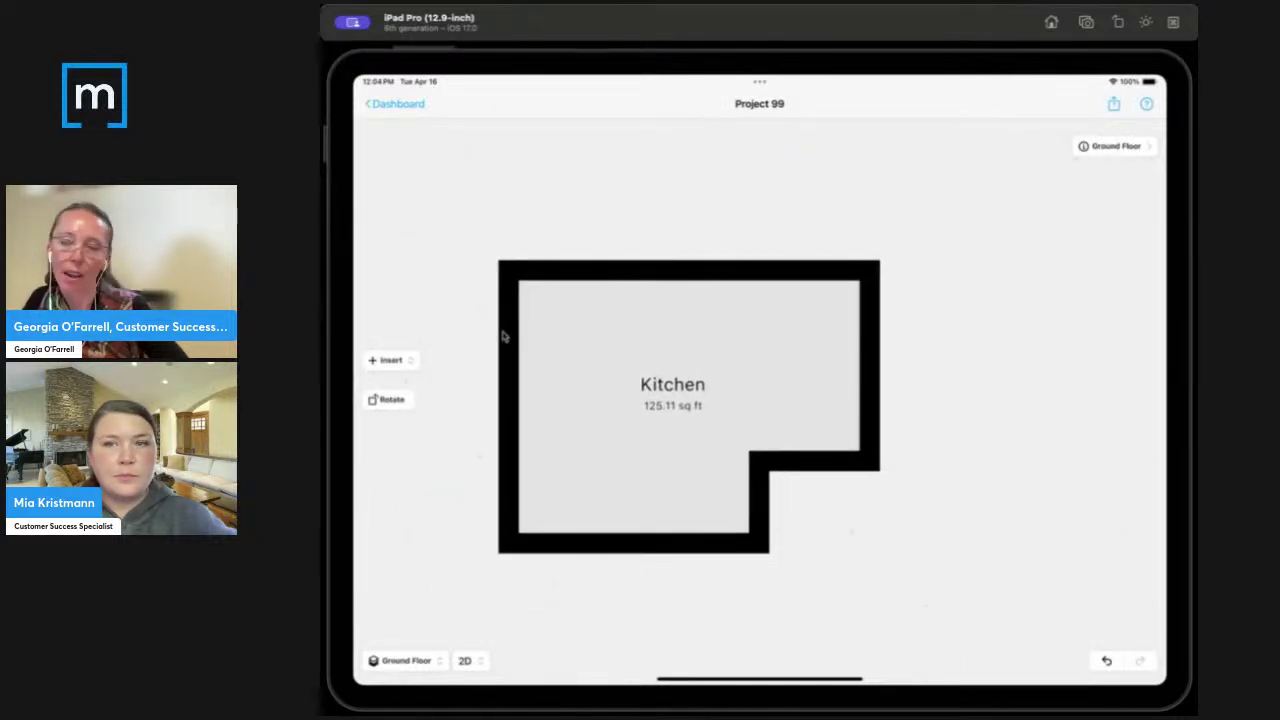
Insert a filler room of type Closet on the ground floor.
click(388, 361)
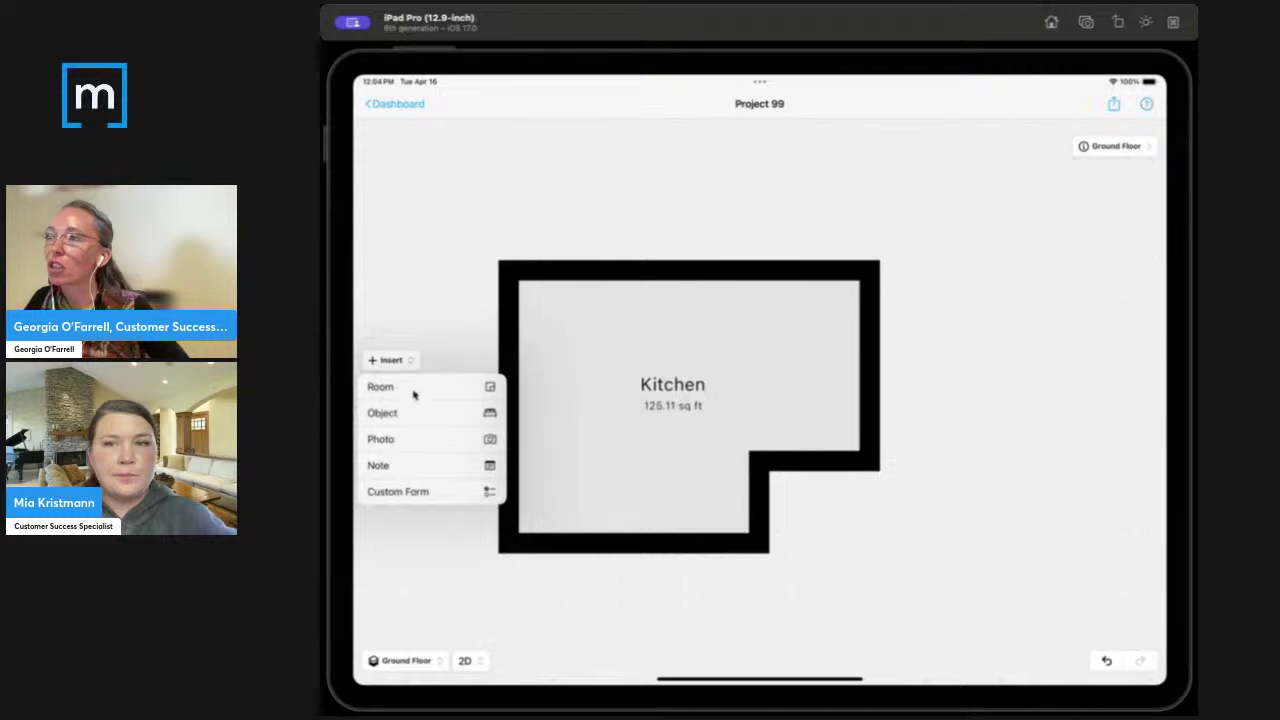
click(414, 392)
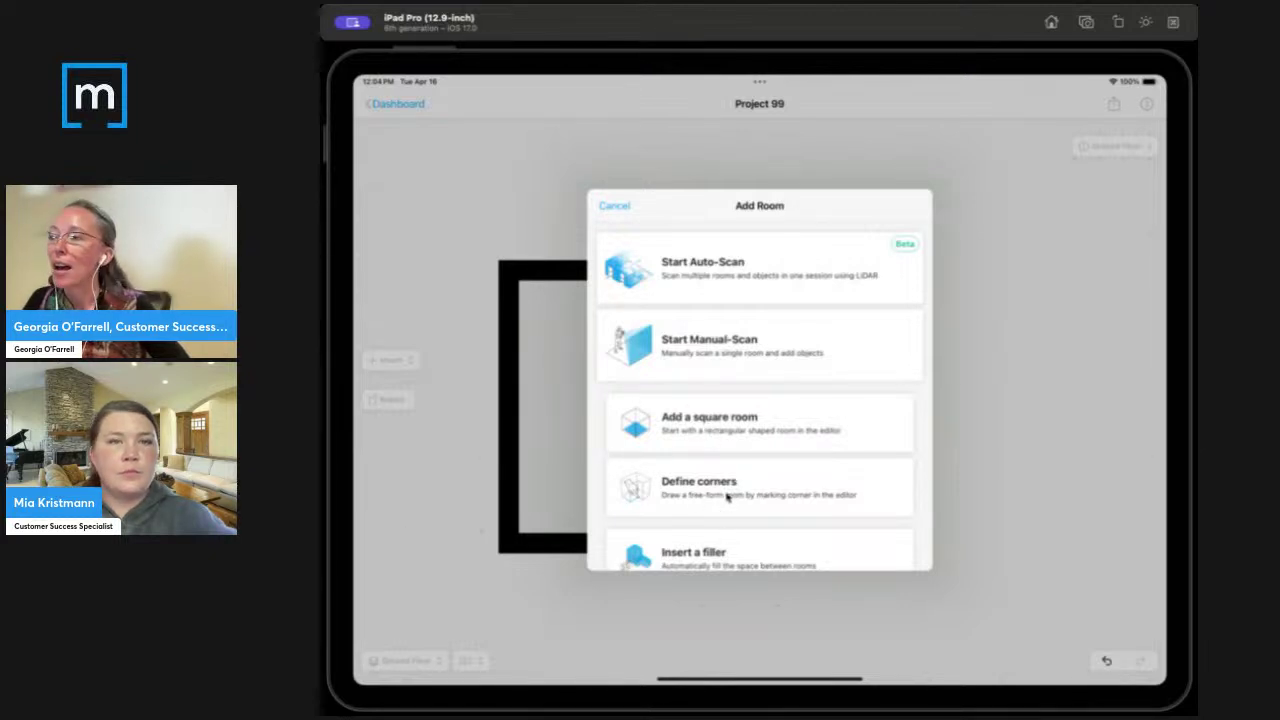
scroll(725, 495, down, 2)
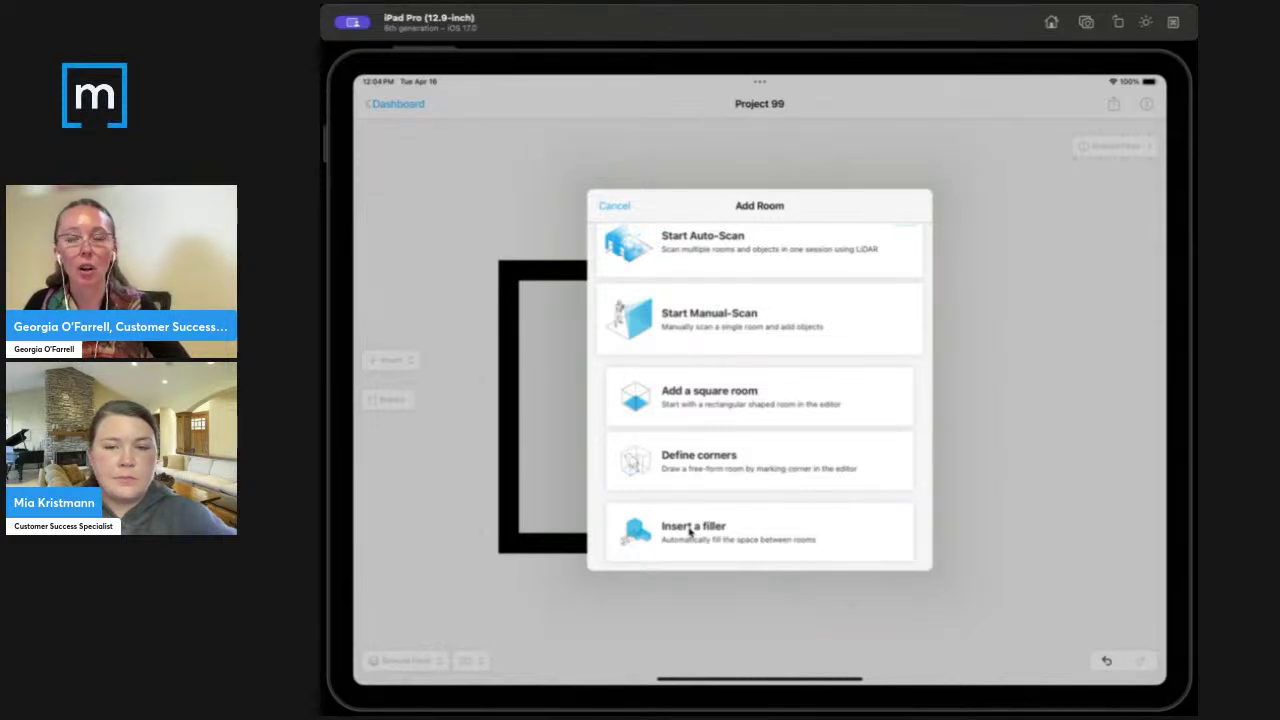
click(693, 530)
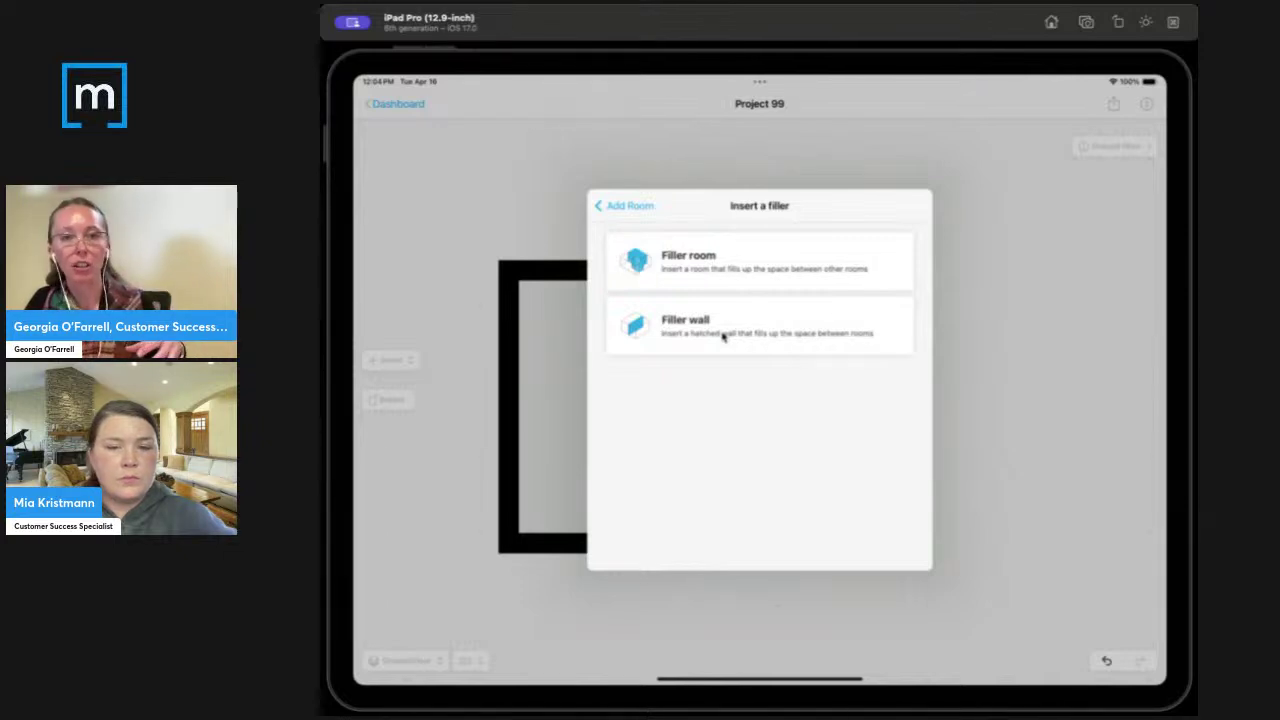
click(712, 262)
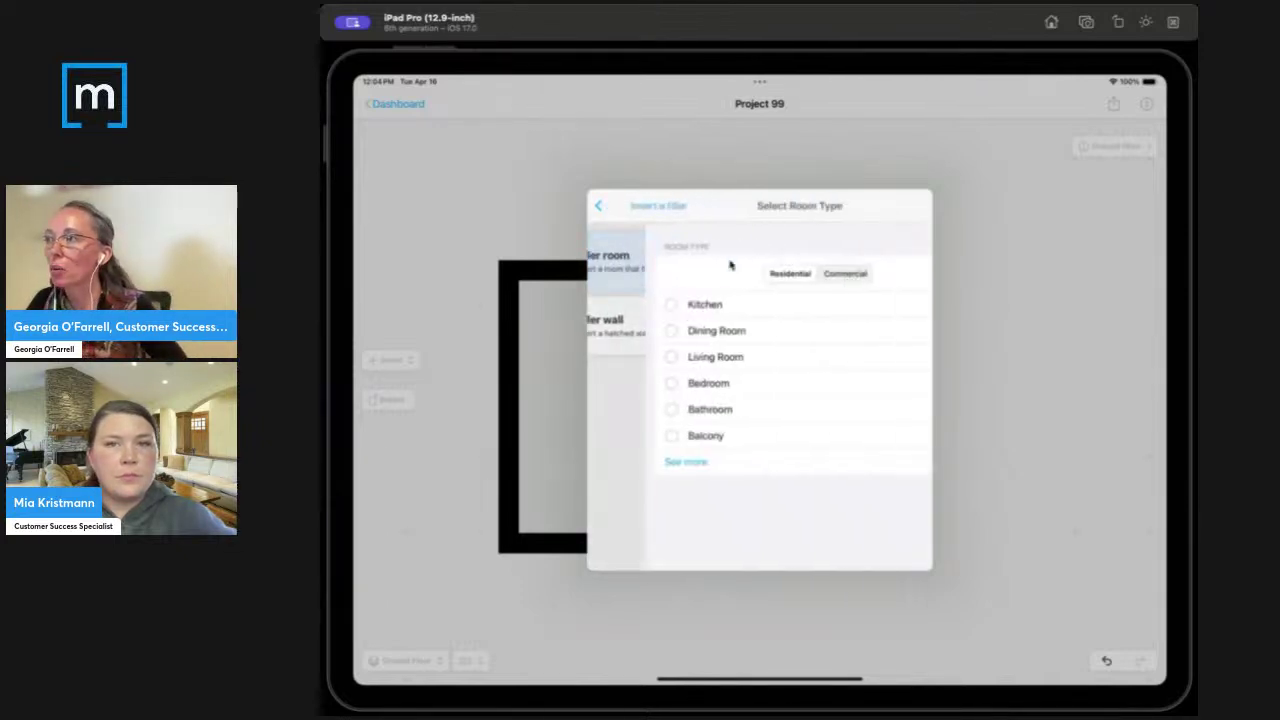
click(620, 461)
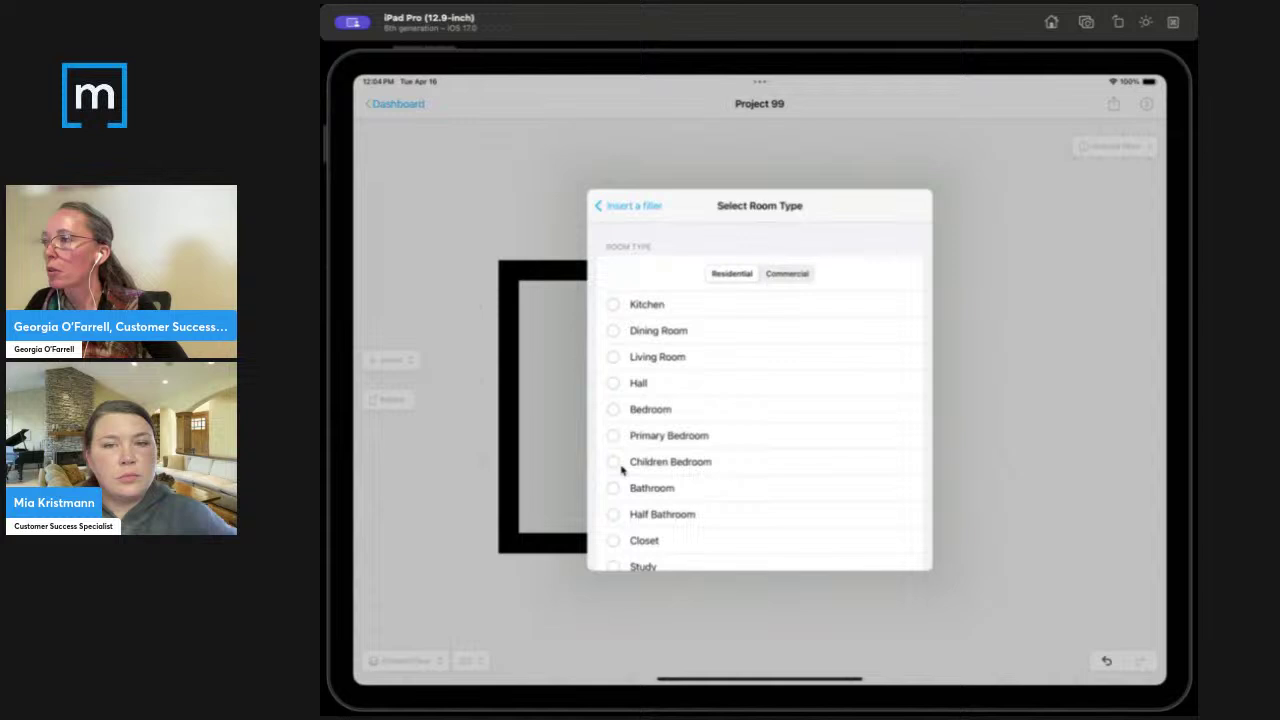
click(618, 542)
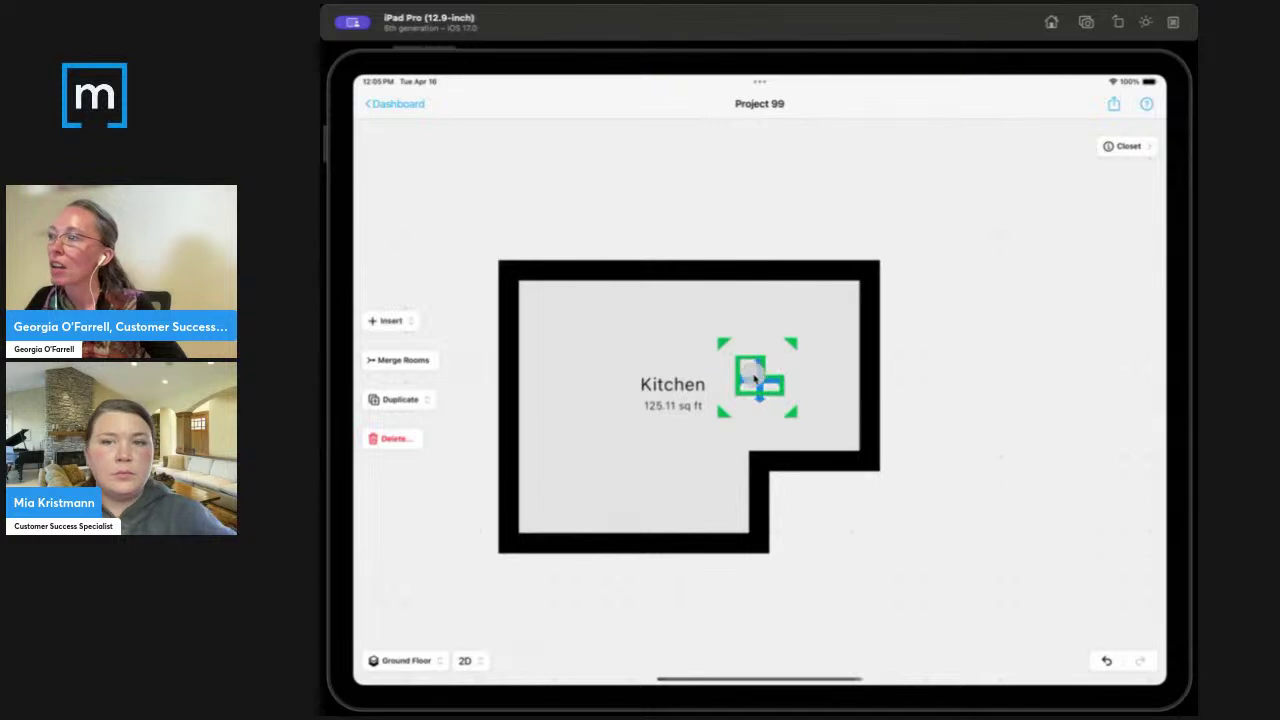
Move the closet into the notch at the kitchen's lower-right corner so it fills the gap, and deselect it.
drag(758, 395, 810, 508)
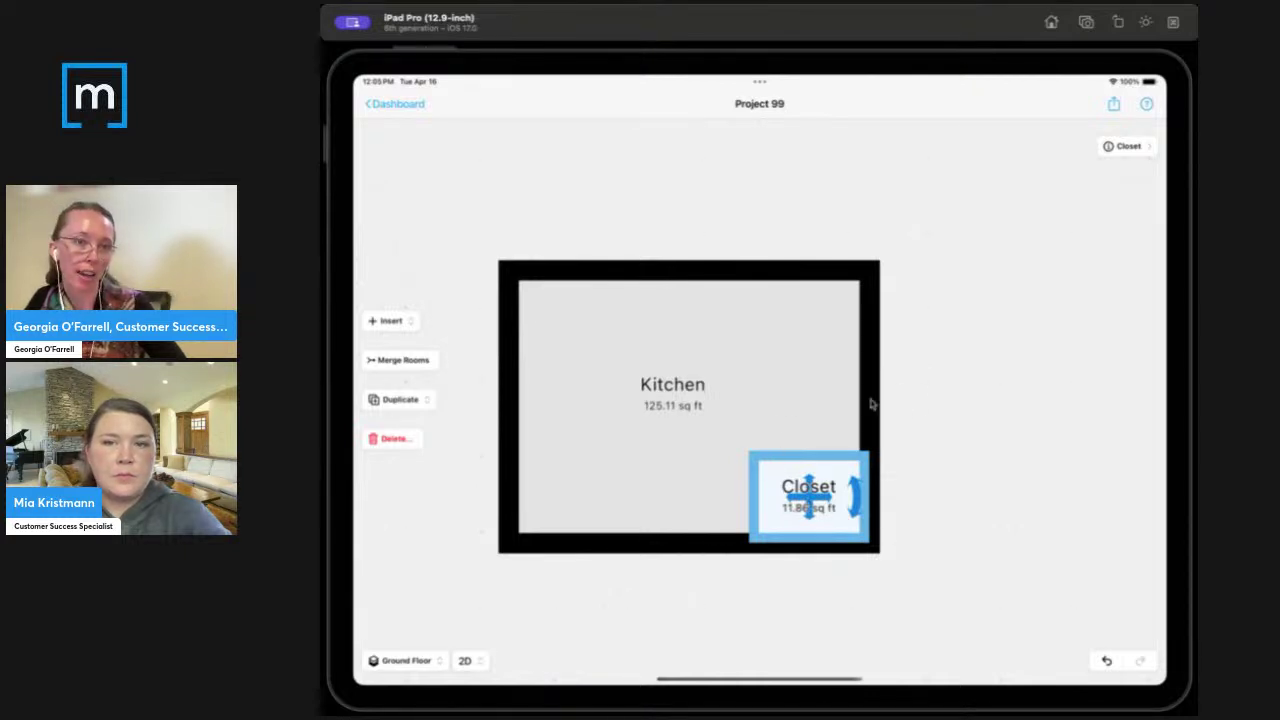
mouse_move(806, 496)
mouse_down()
mouse_move(870, 525)
mouse_move(811, 506)
mouse_up()
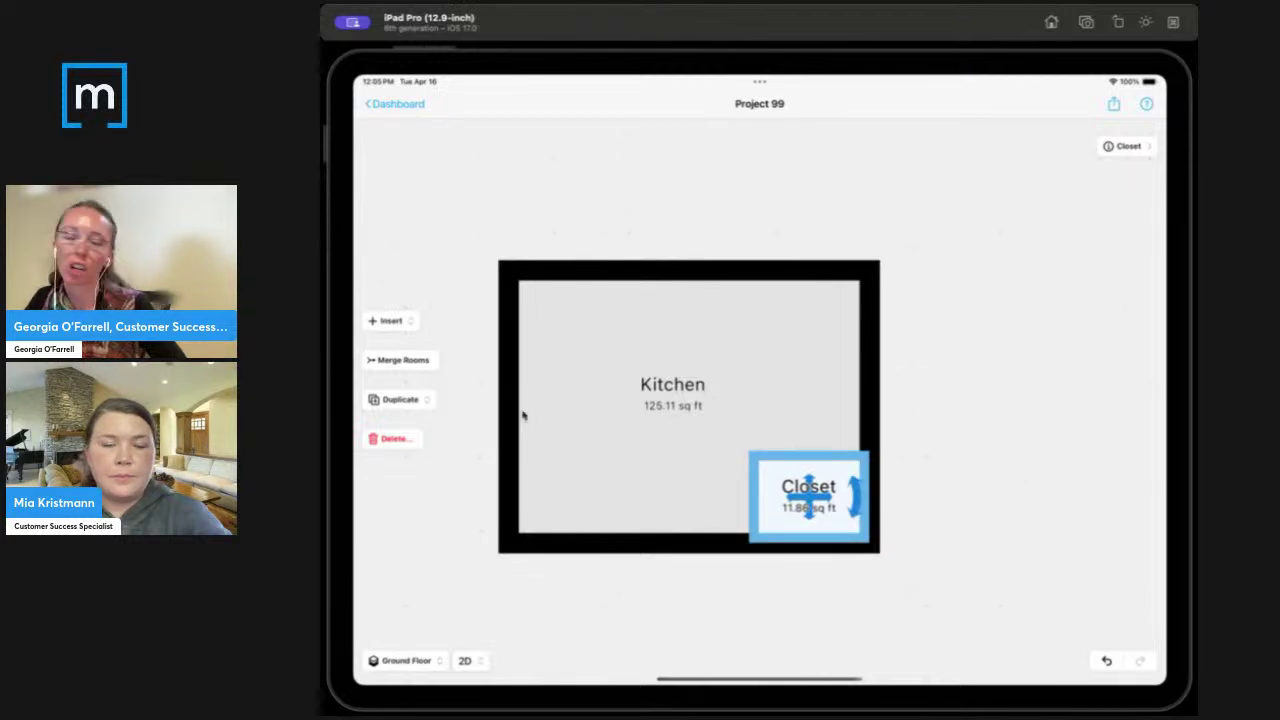
click(959, 324)
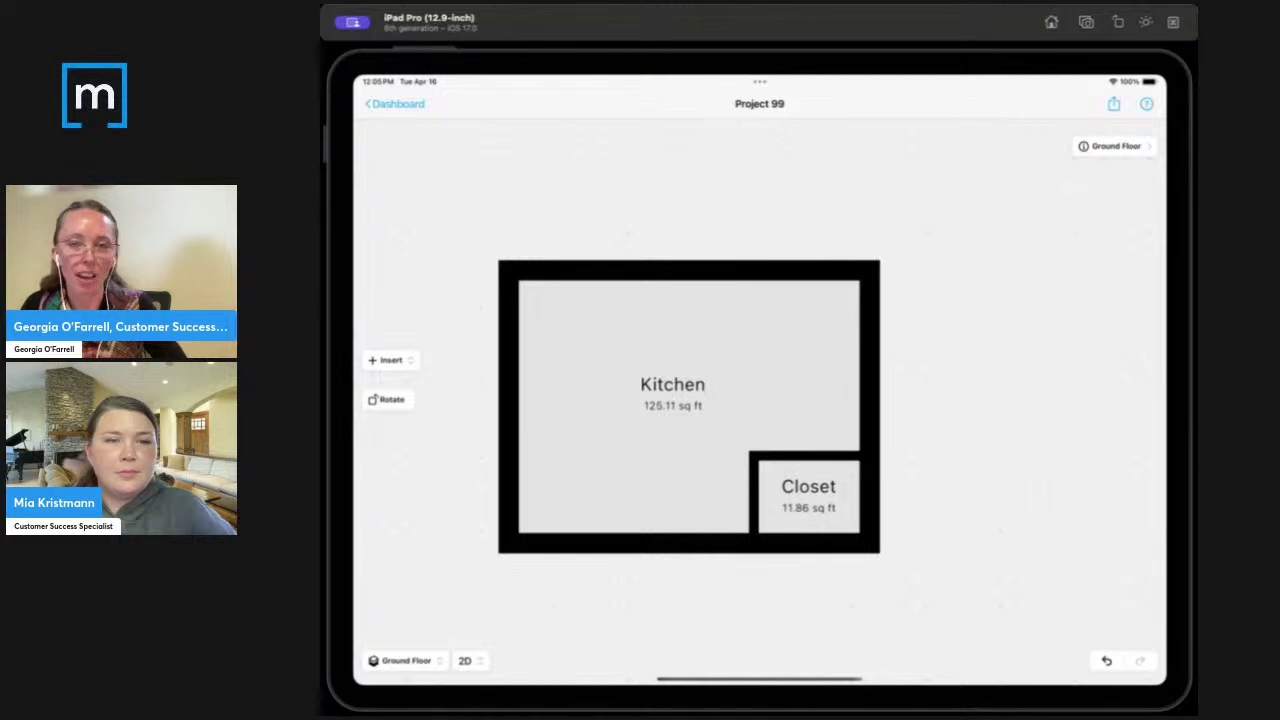
Start a free-form room of type Living Room on the ground floor using Define corners.
scroll(577, 294, left, 2)
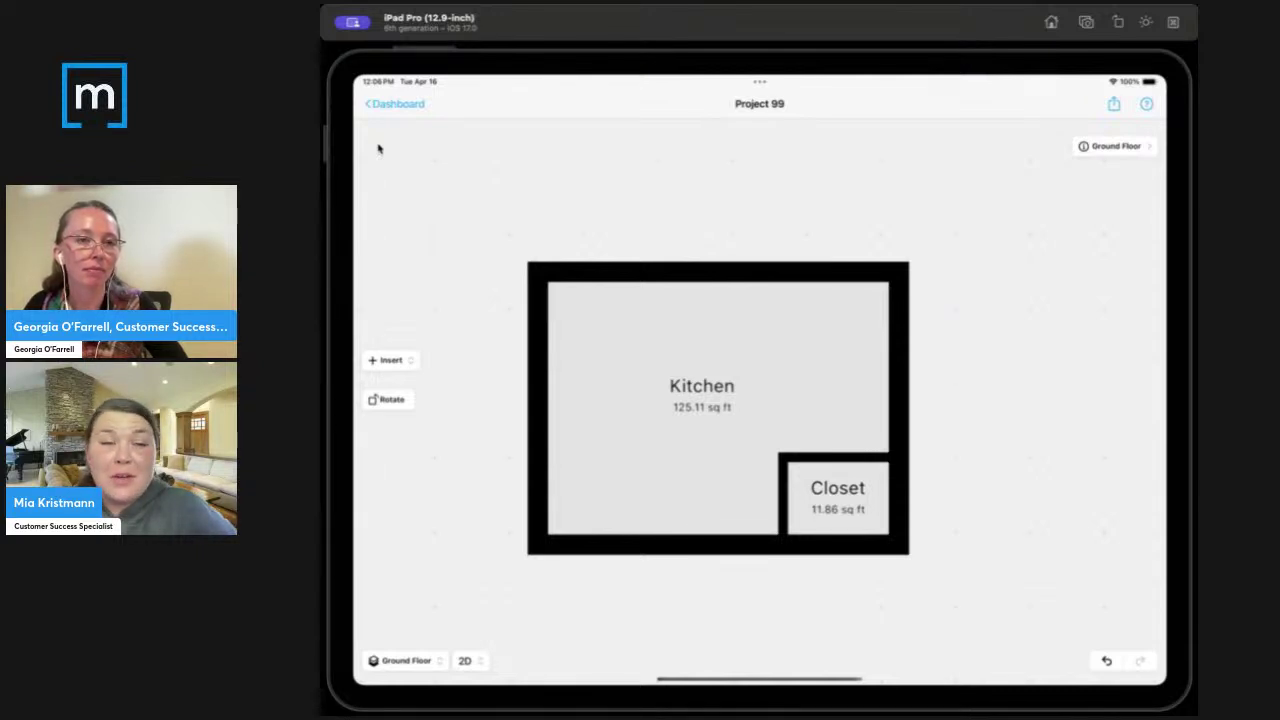
click(398, 362)
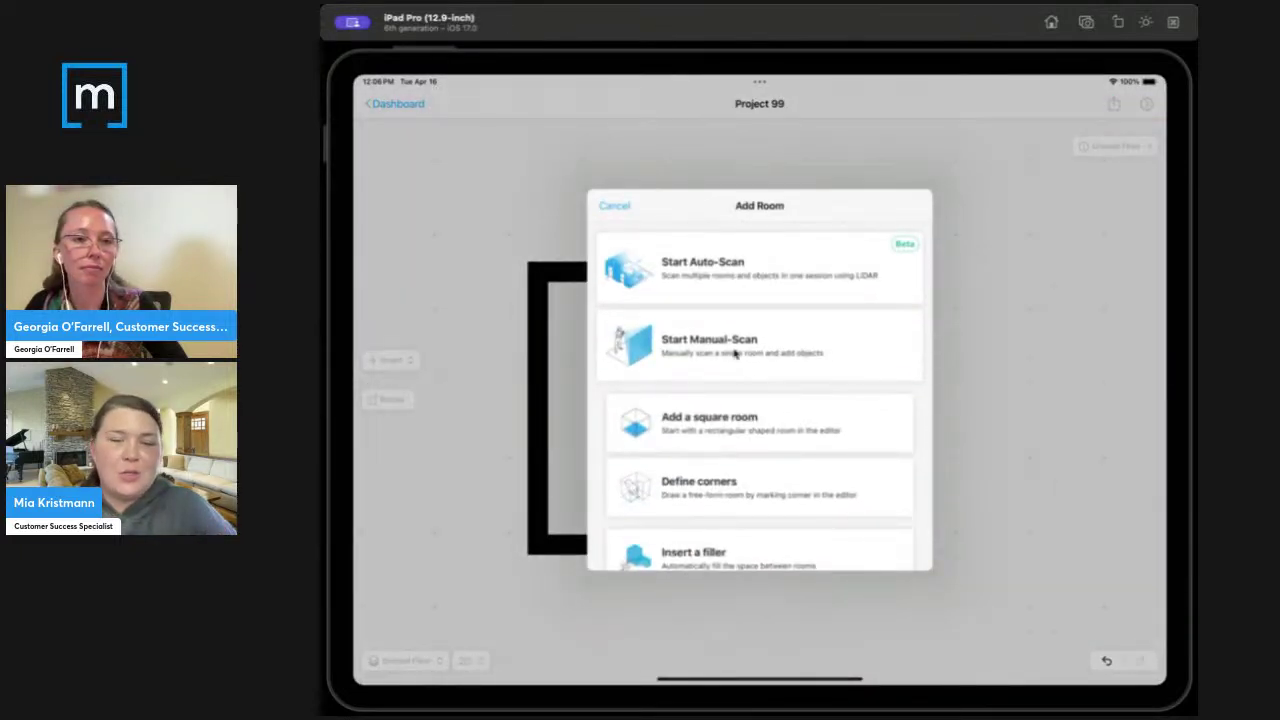
drag(731, 426, 727, 377)
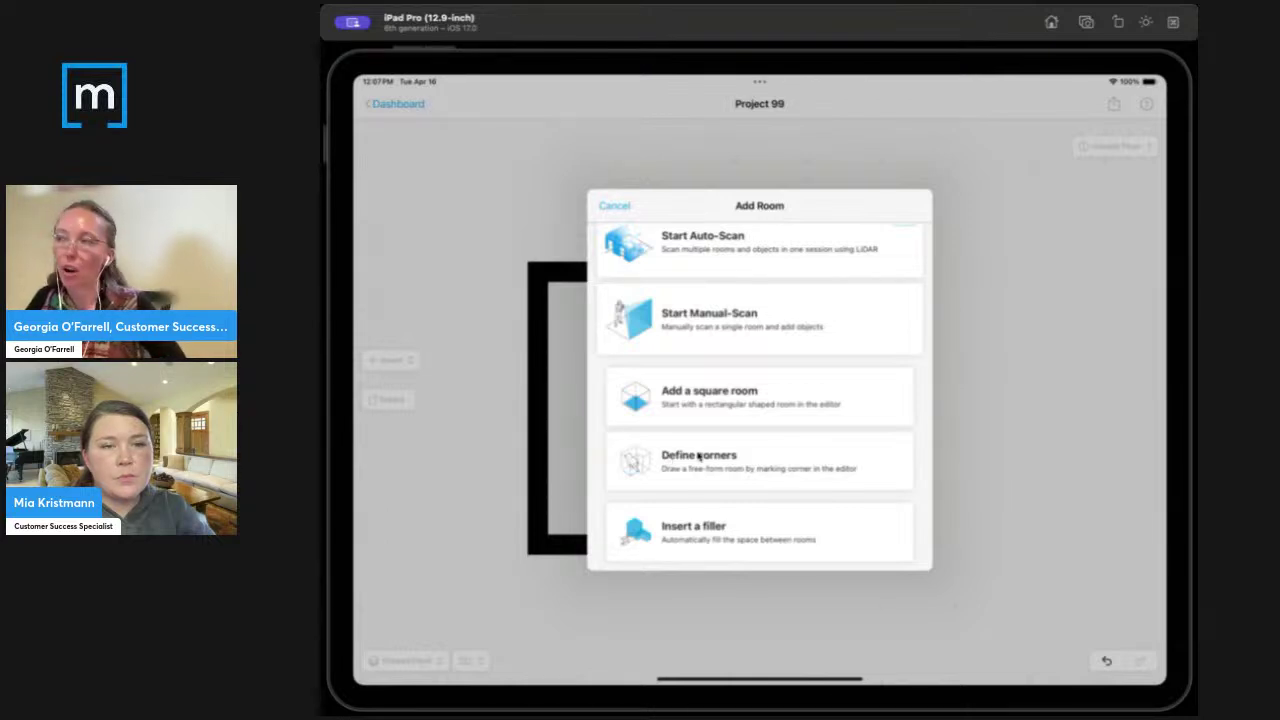
click(698, 460)
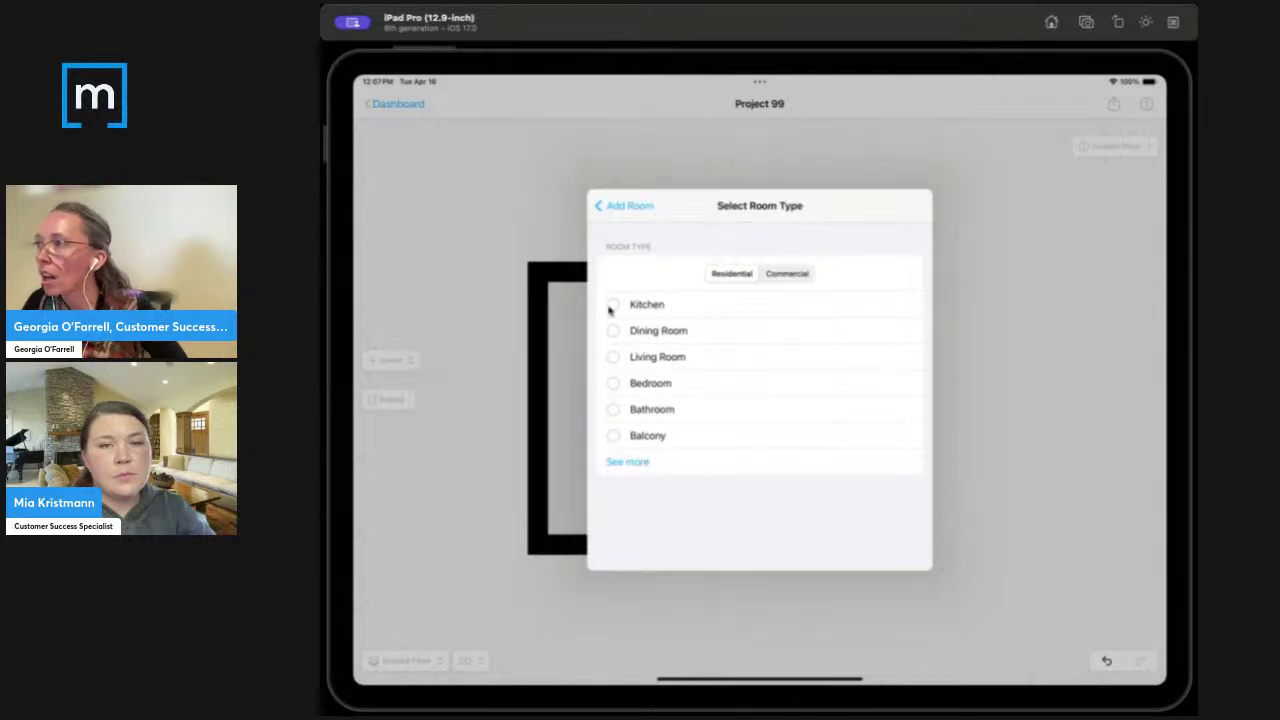
click(613, 357)
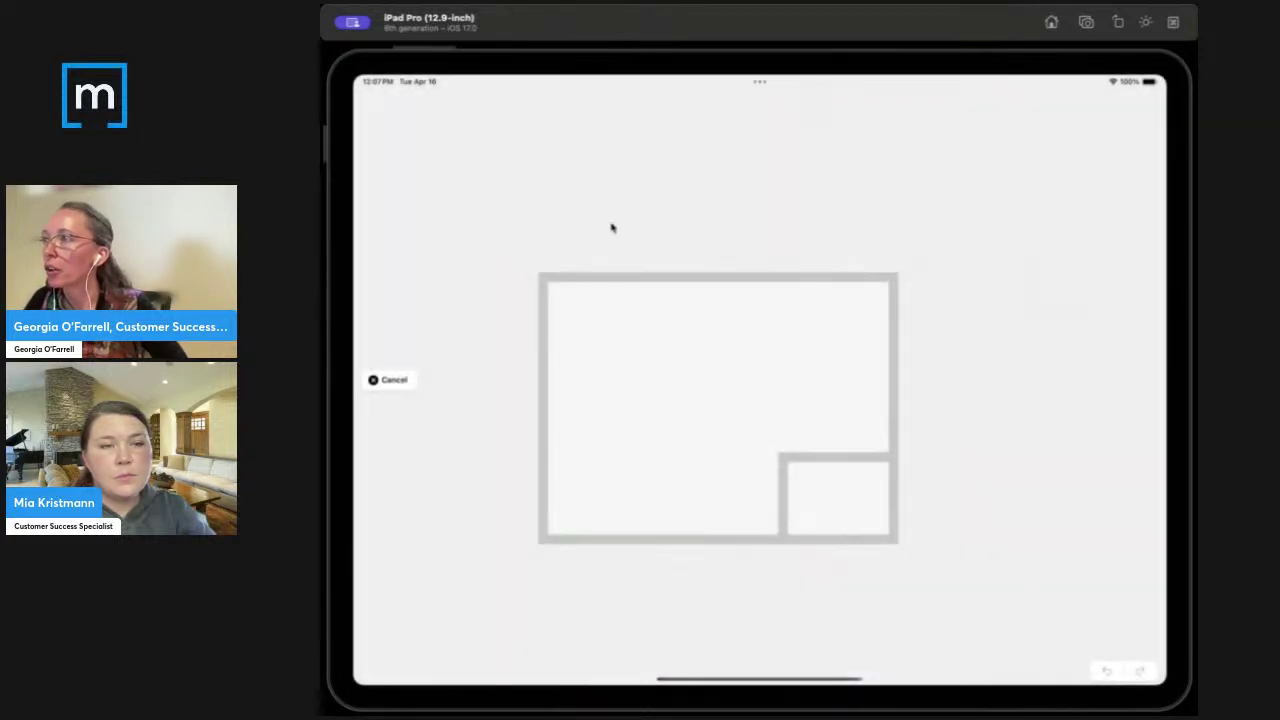
Outline the living room directly above the kitchen, about 17' 2 1/4" wide and 10' 4 1/2" deep, with a rectangular recess in its right side.
drag(609, 226, 630, 446)
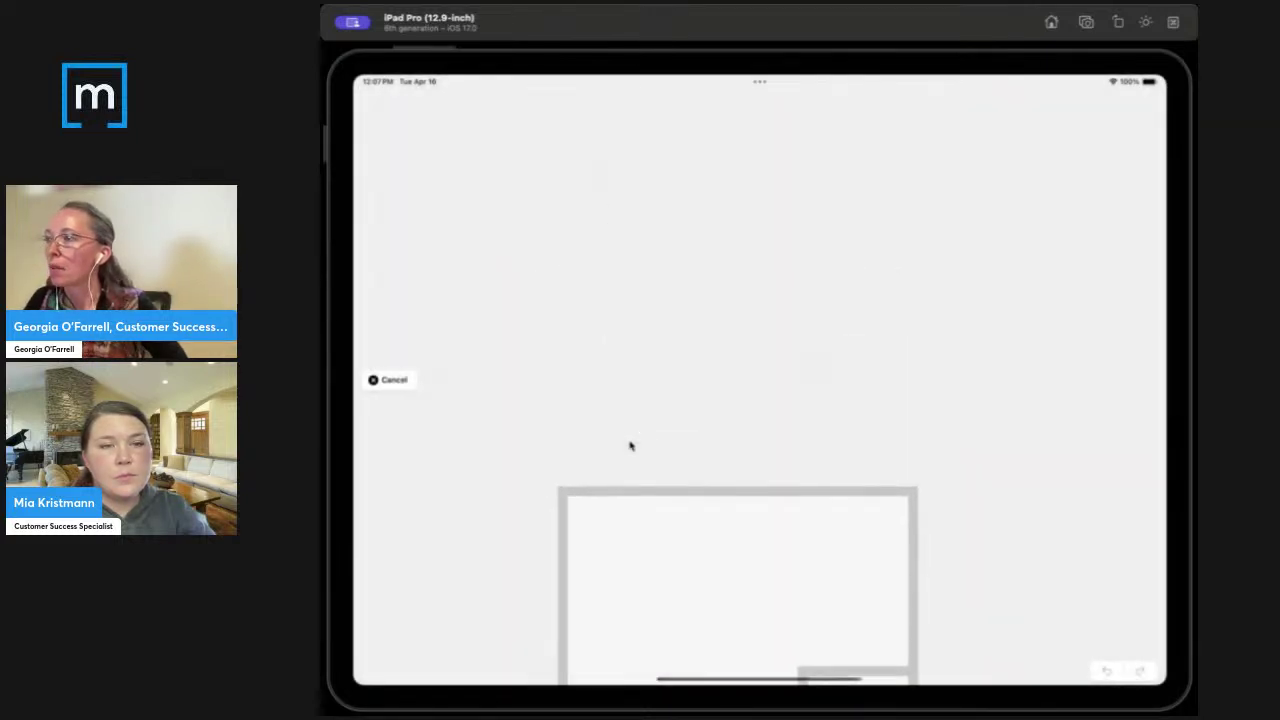
click(563, 494)
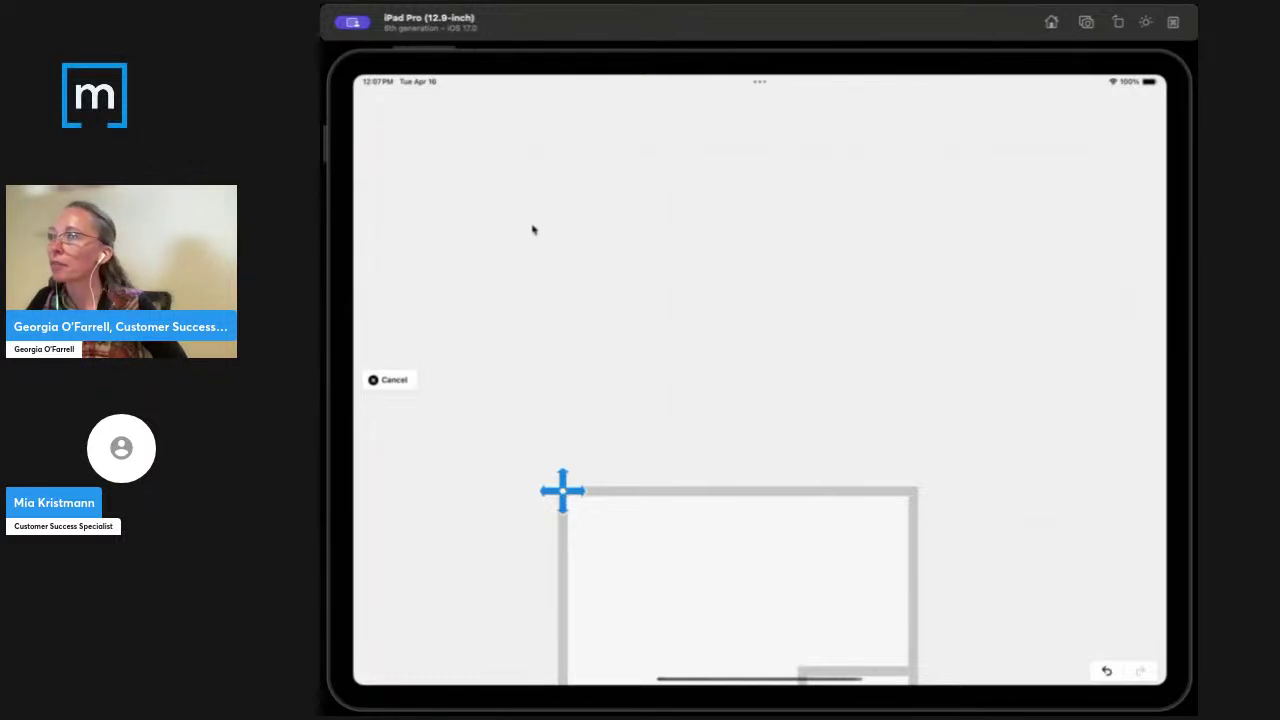
click(562, 224)
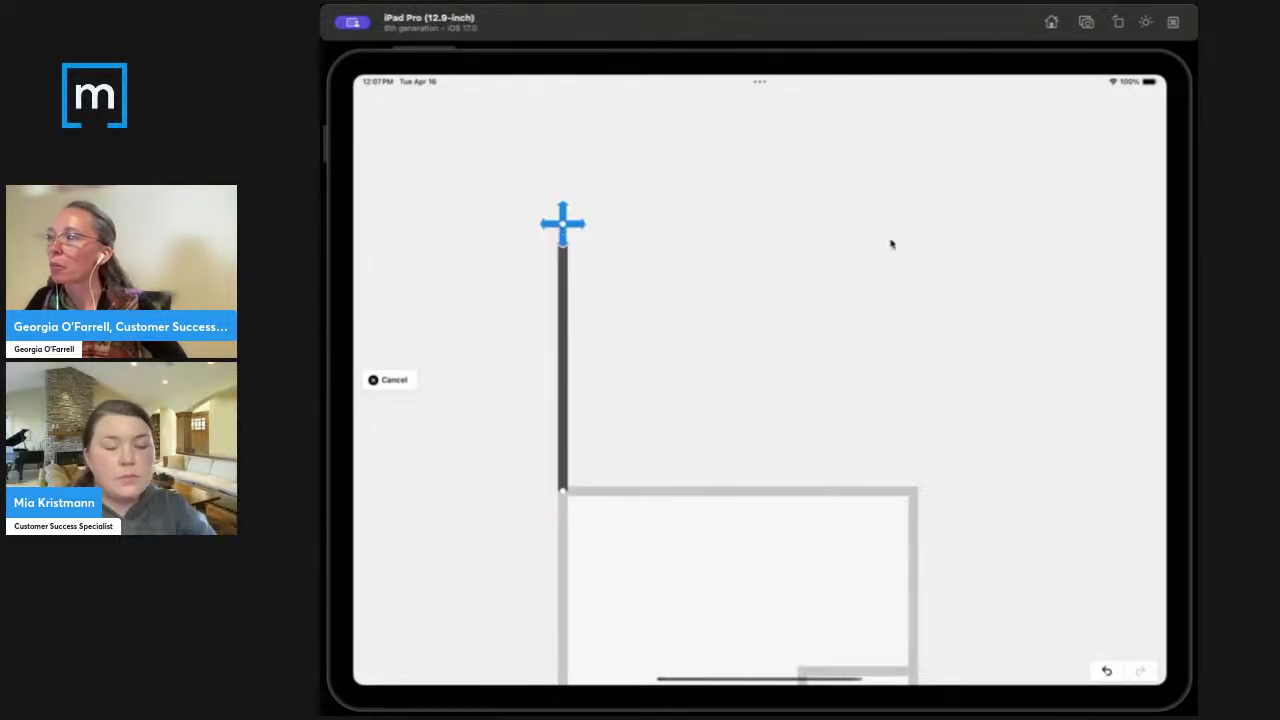
click(998, 226)
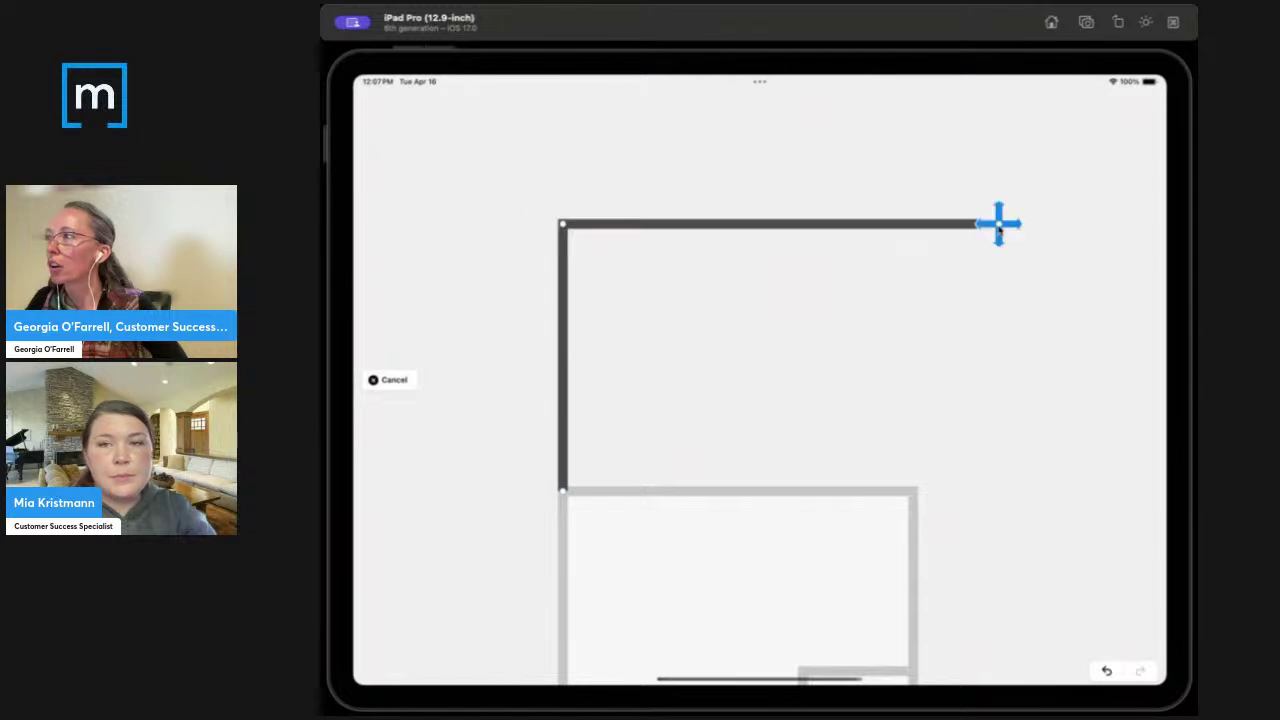
click(999, 321)
click(886, 321)
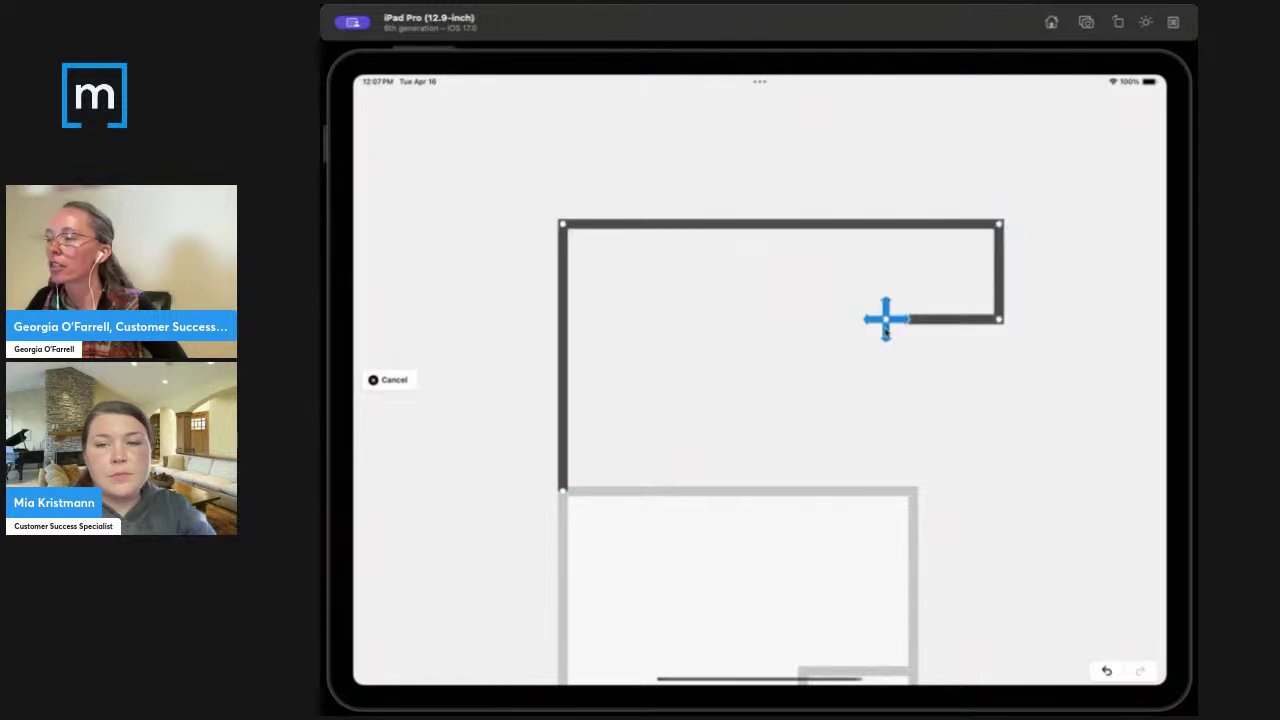
click(886, 447)
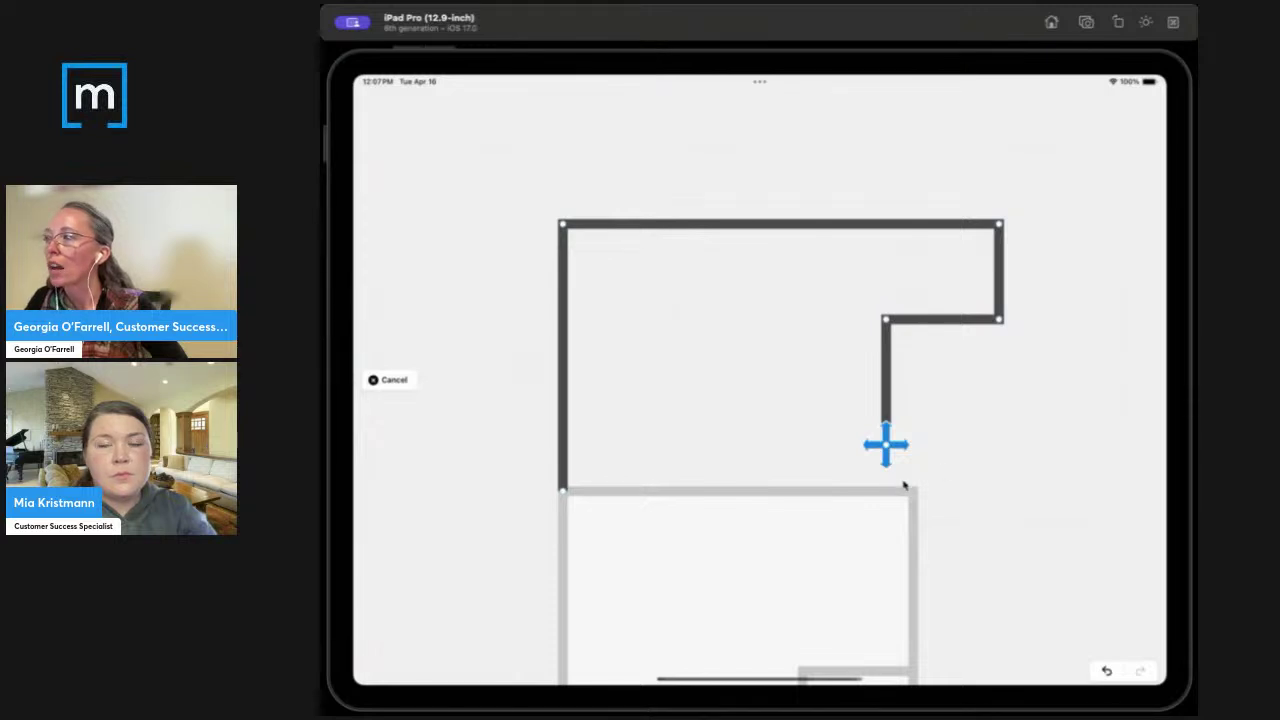
click(977, 451)
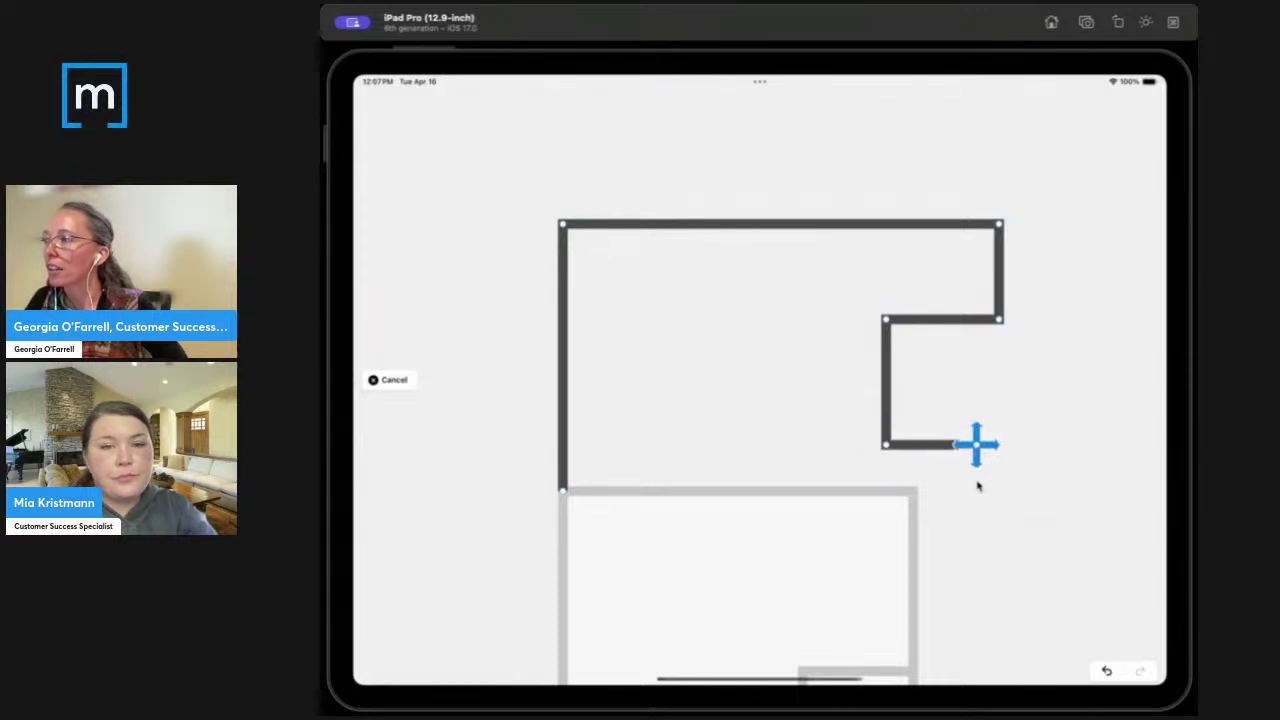
click(978, 490)
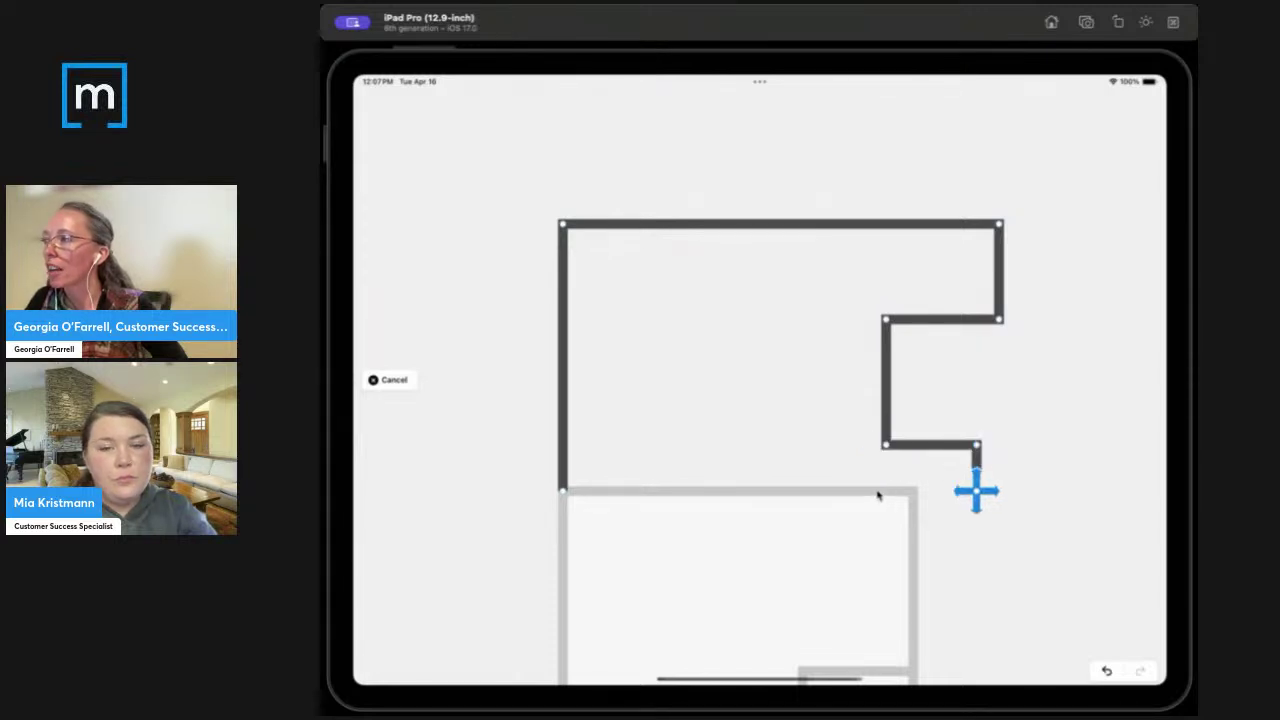
click(562, 490)
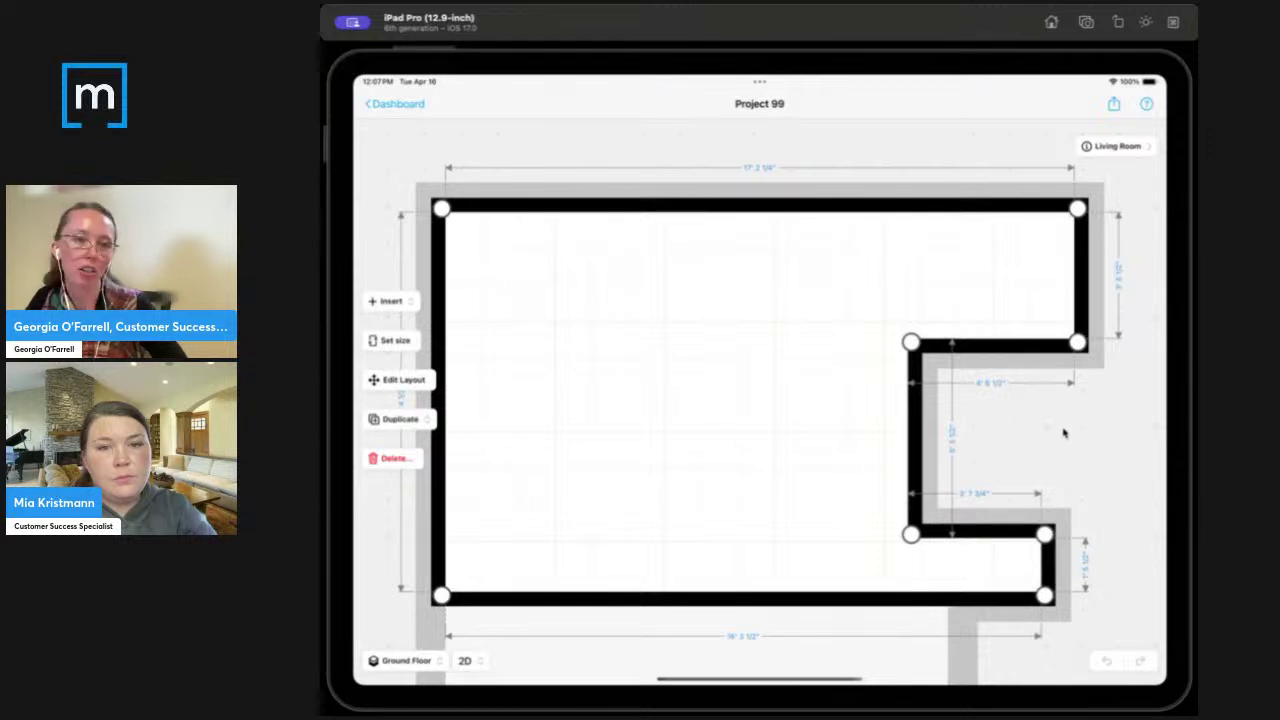
Examine the measurement options for the living room's upper wall, including laser meter connection, and leave without changing the length.
click(764, 170)
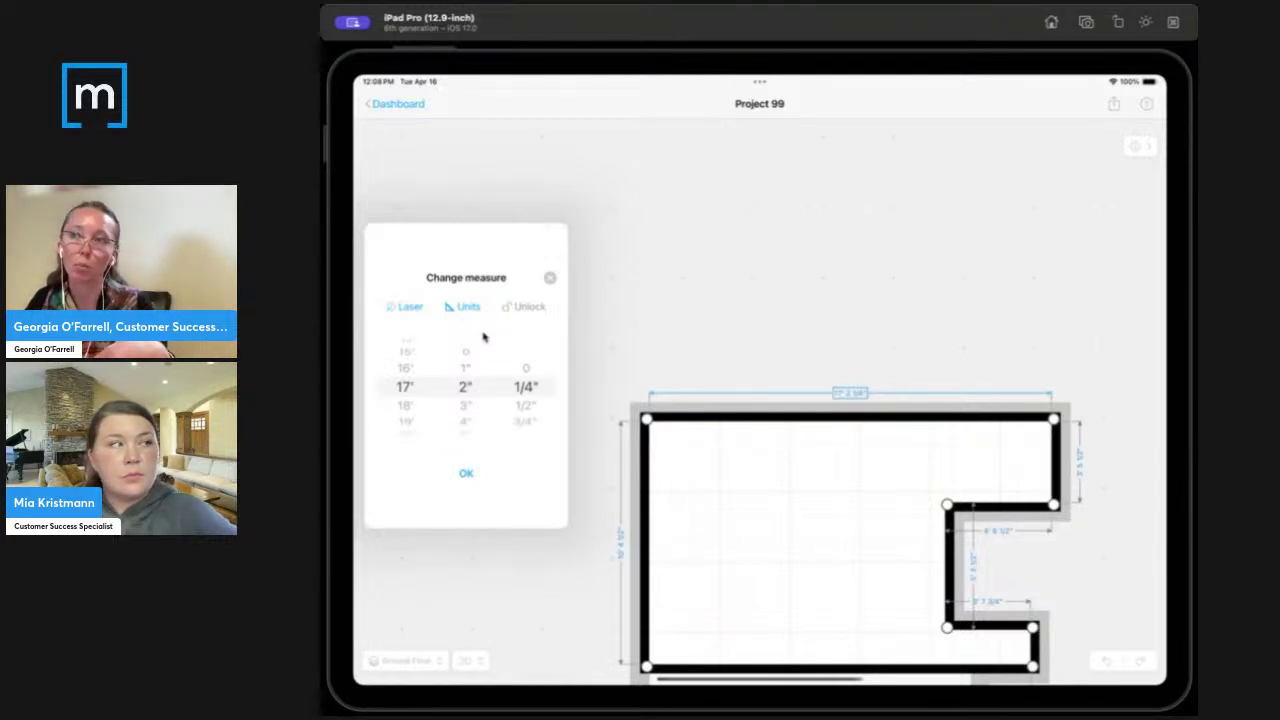
click(410, 307)
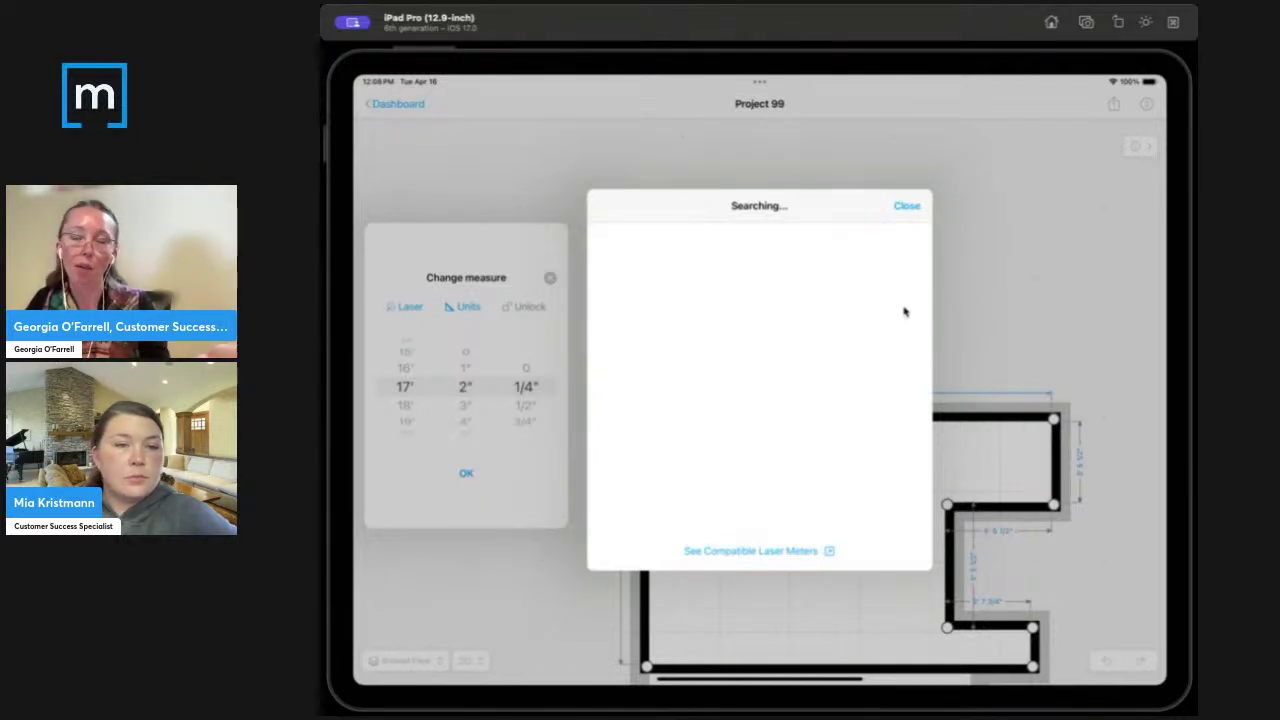
click(910, 203)
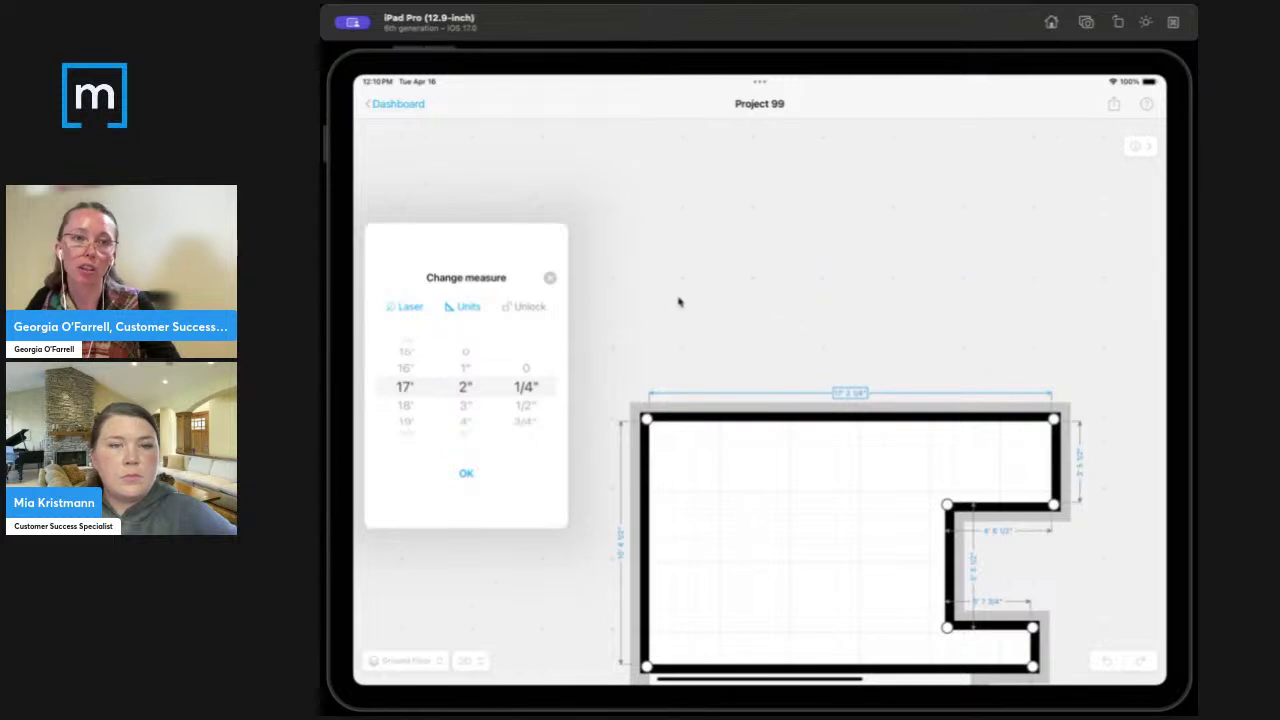
click(550, 280)
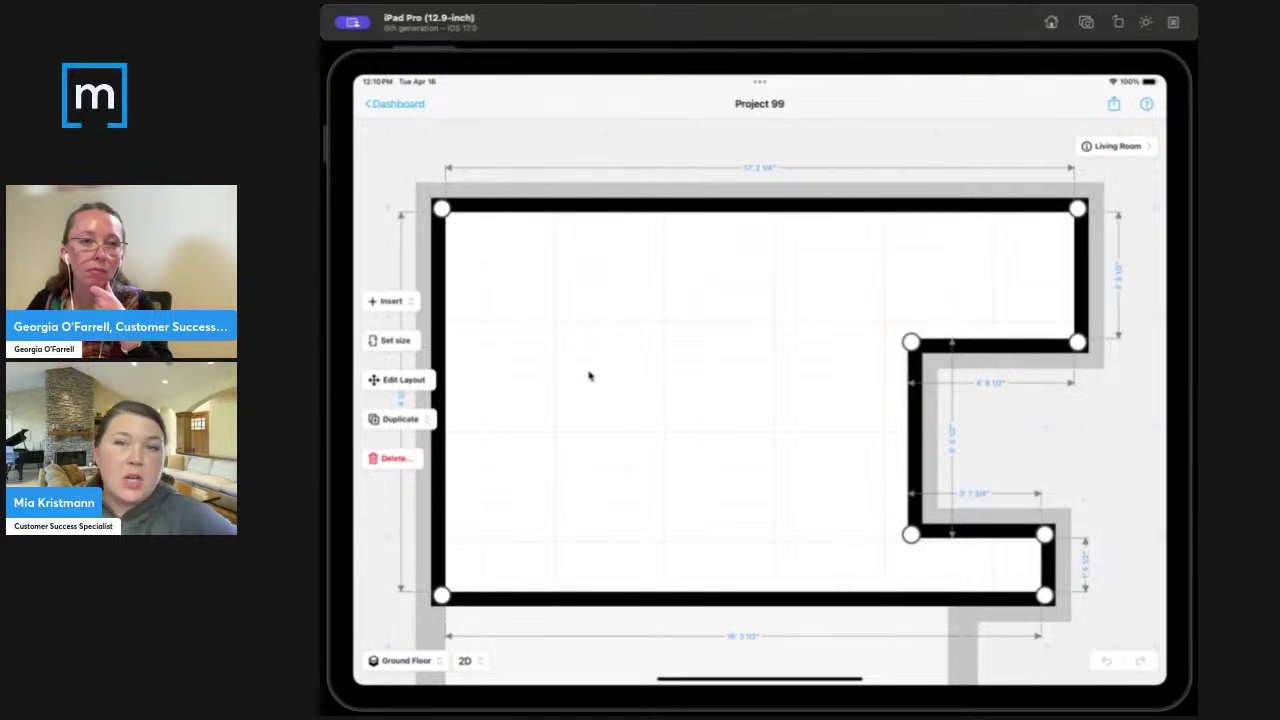
Review the living room's details, photos and notes, and forms, and close its information.
click(1146, 145)
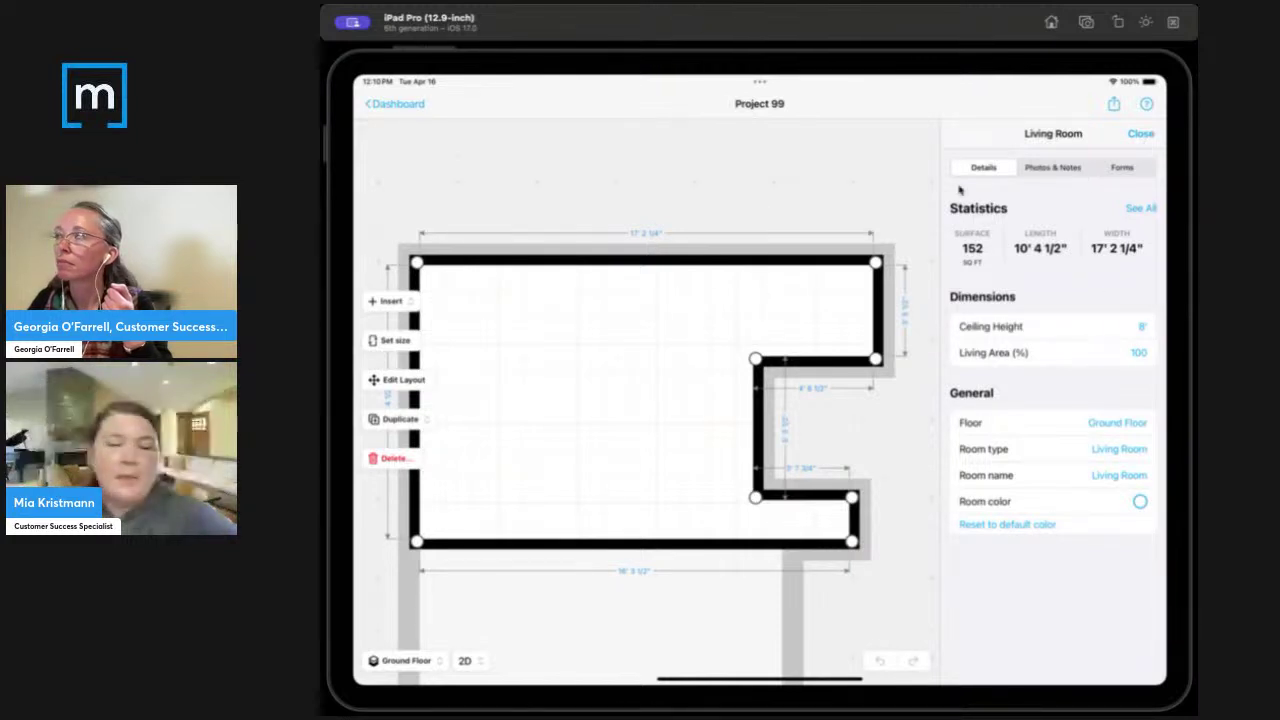
click(1140, 133)
click(1141, 147)
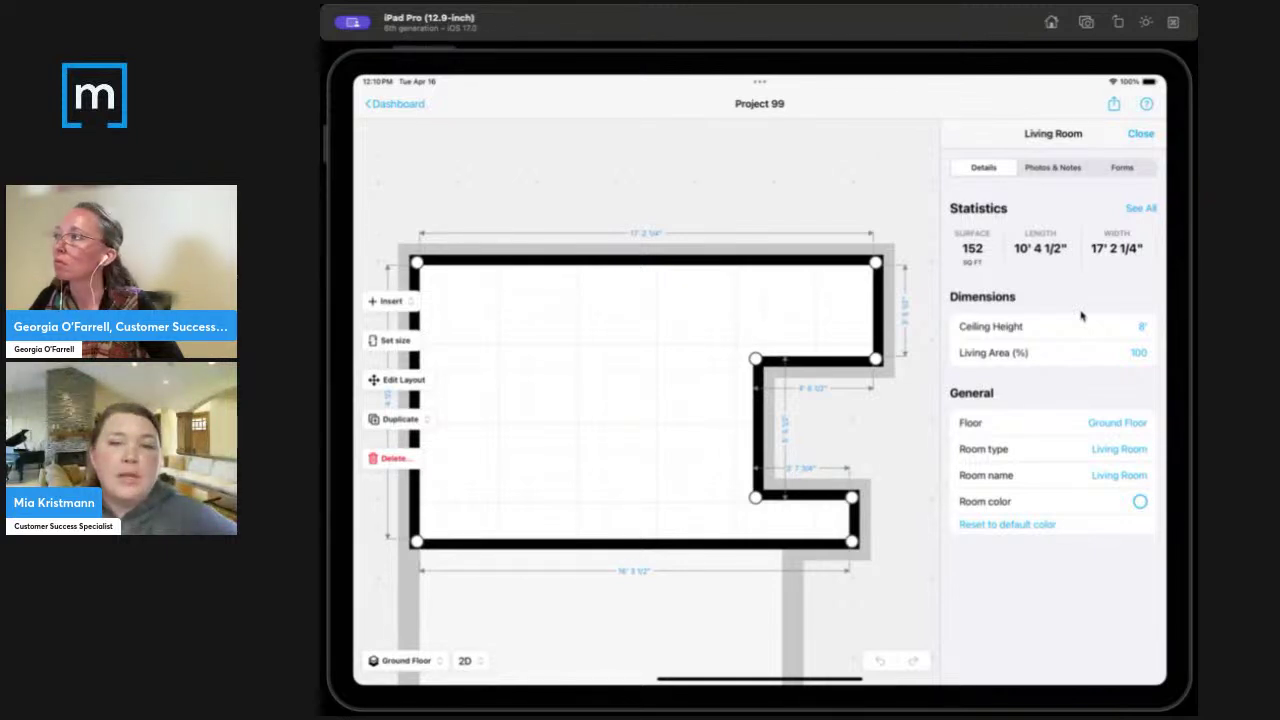
click(1077, 175)
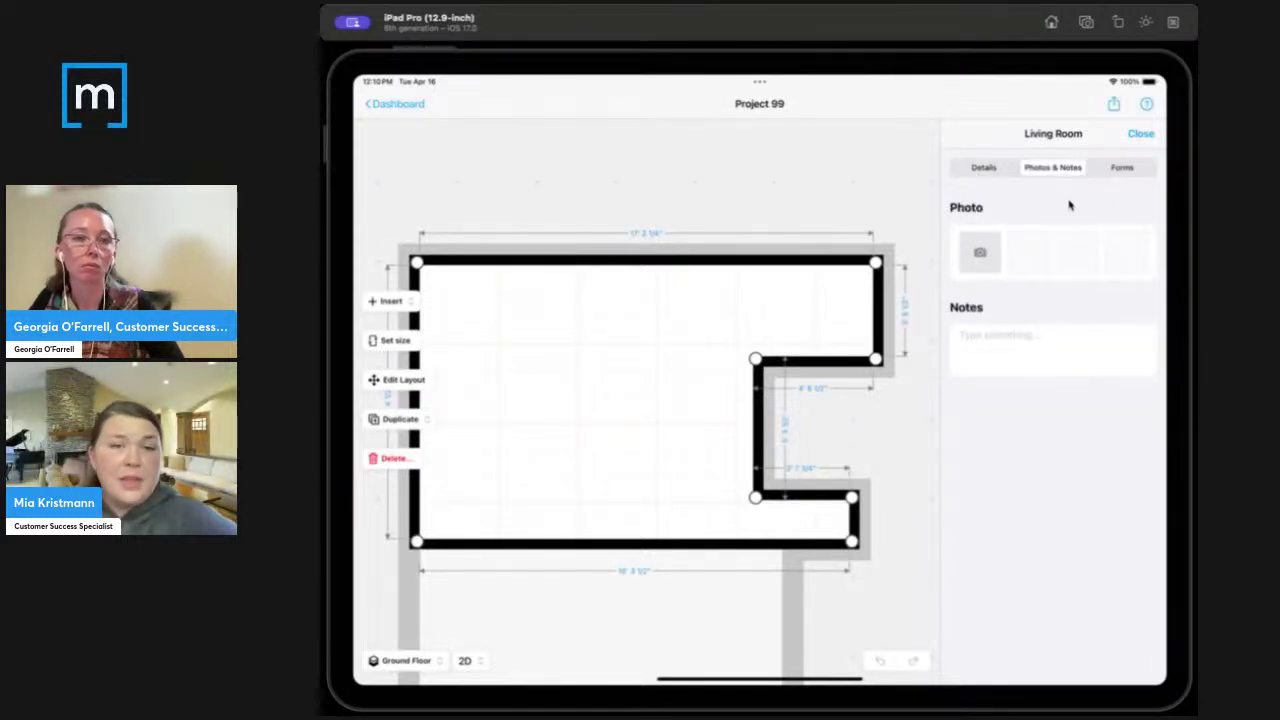
click(1121, 170)
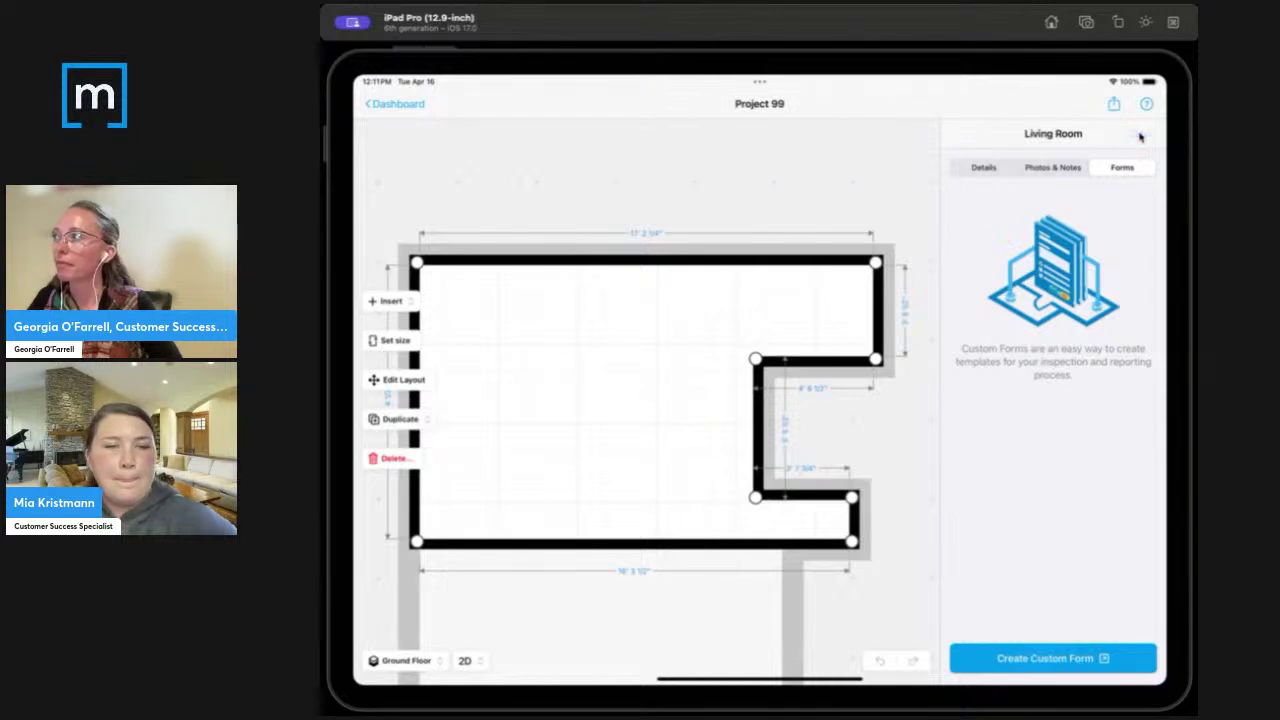
click(1141, 133)
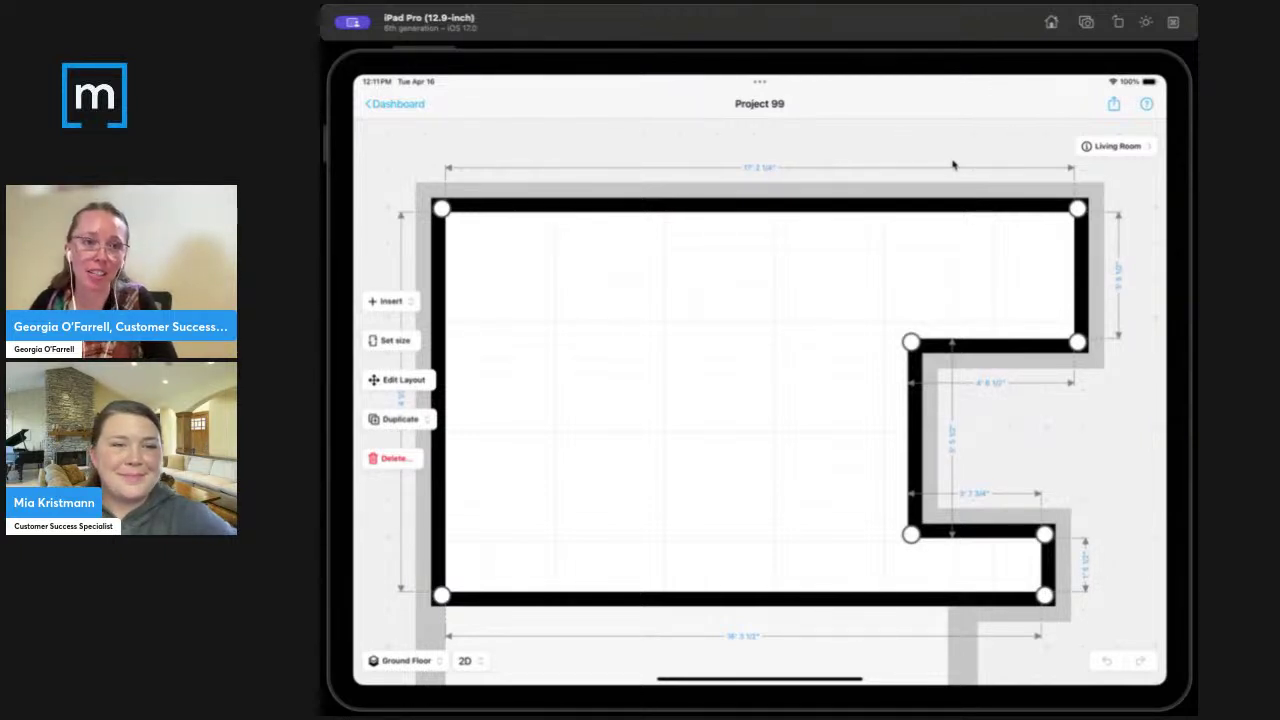
Return to the project dashboard and review the project's statistics and general information.
click(408, 104)
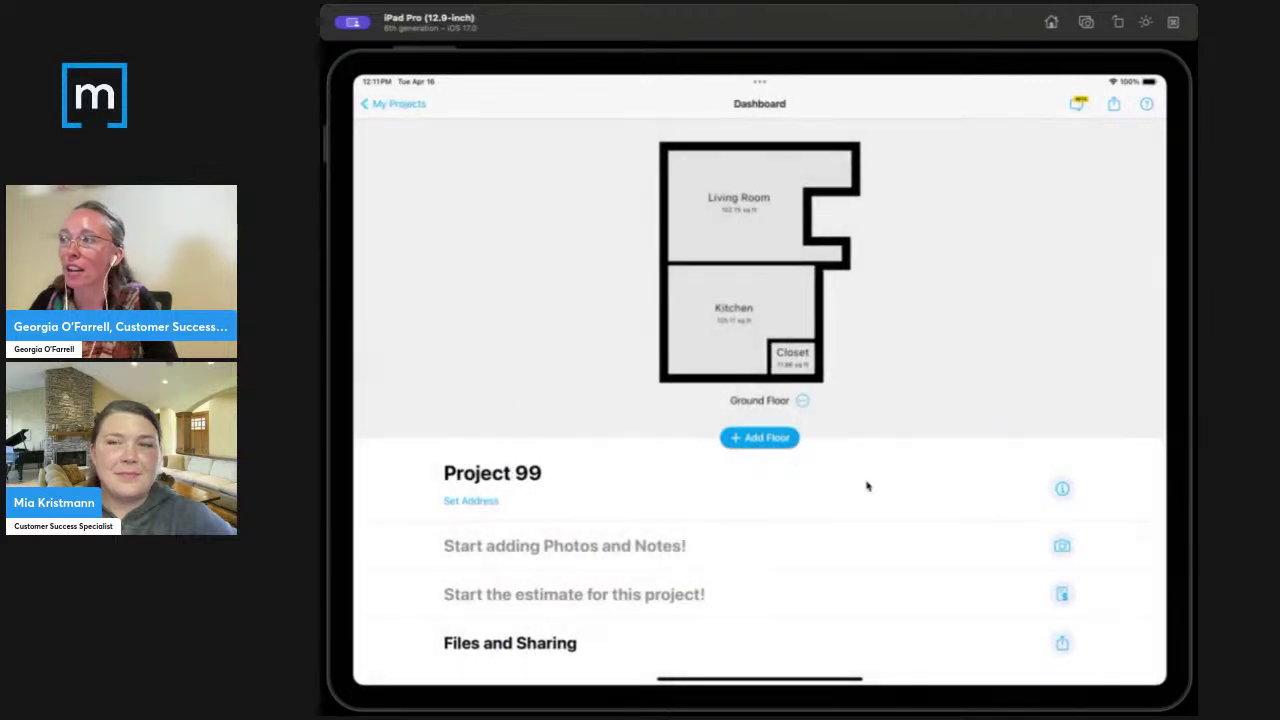
click(1062, 488)
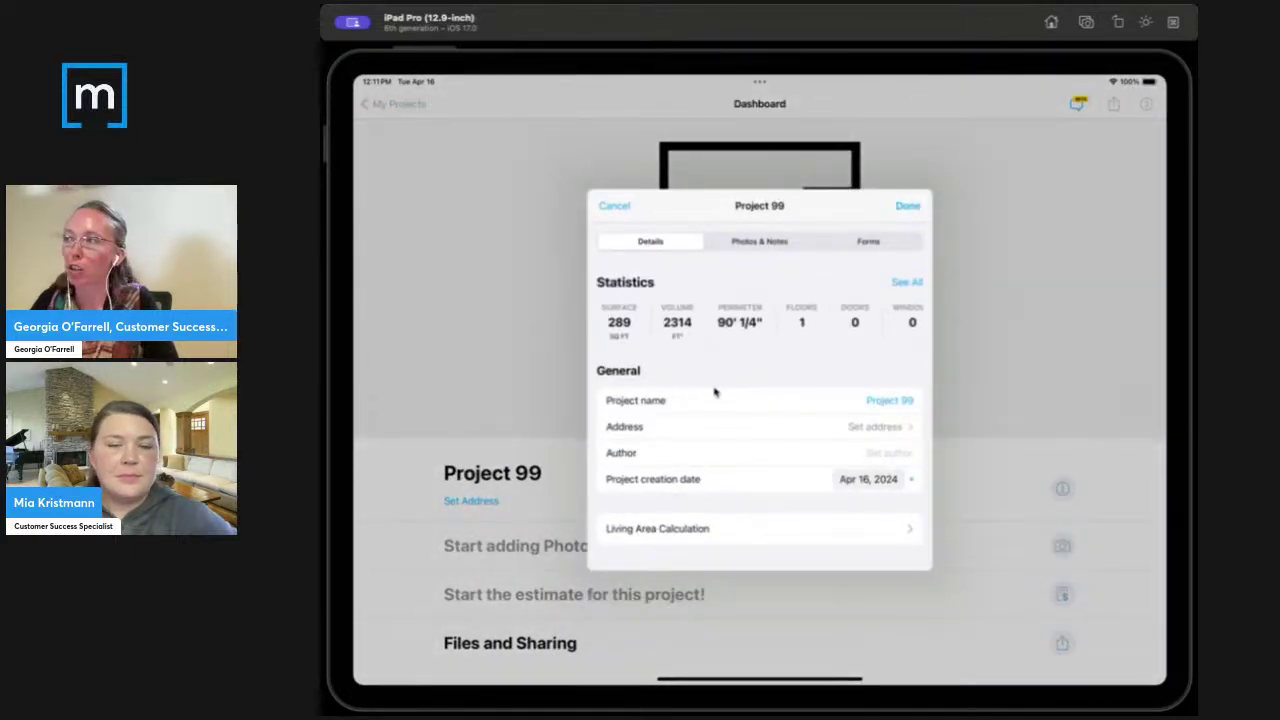
scroll(714, 392, down, 2)
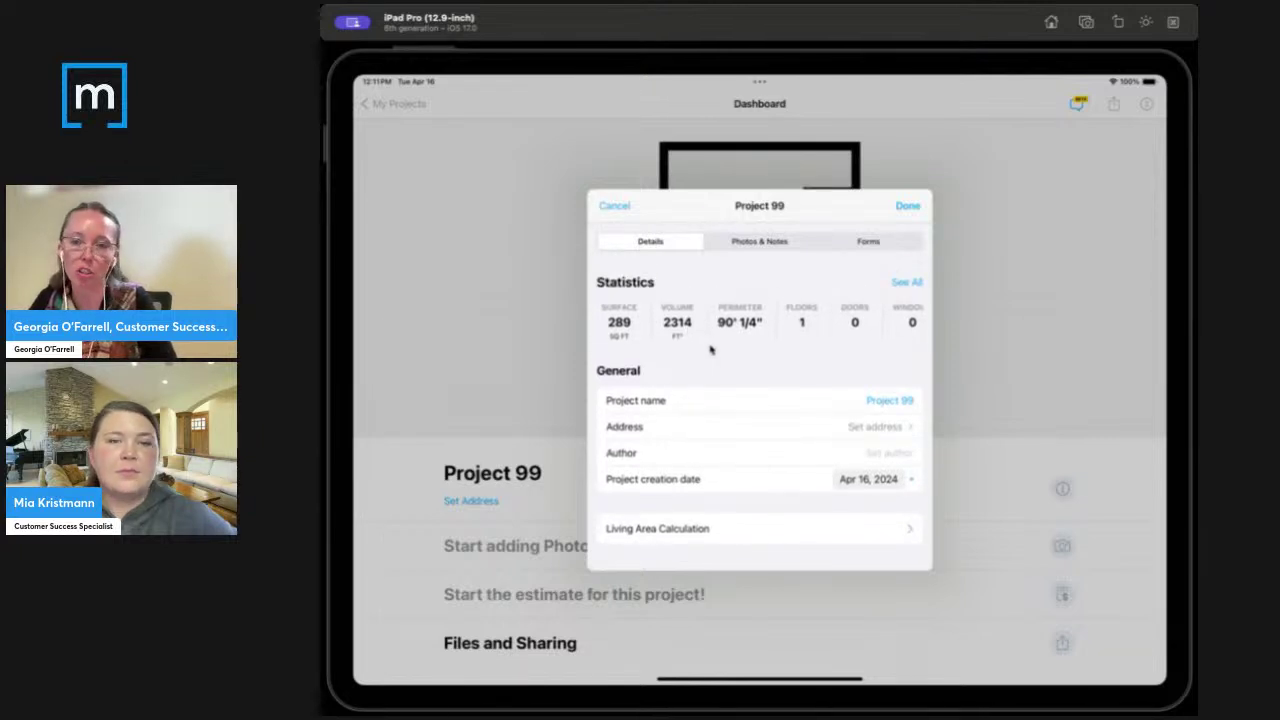
click(907, 206)
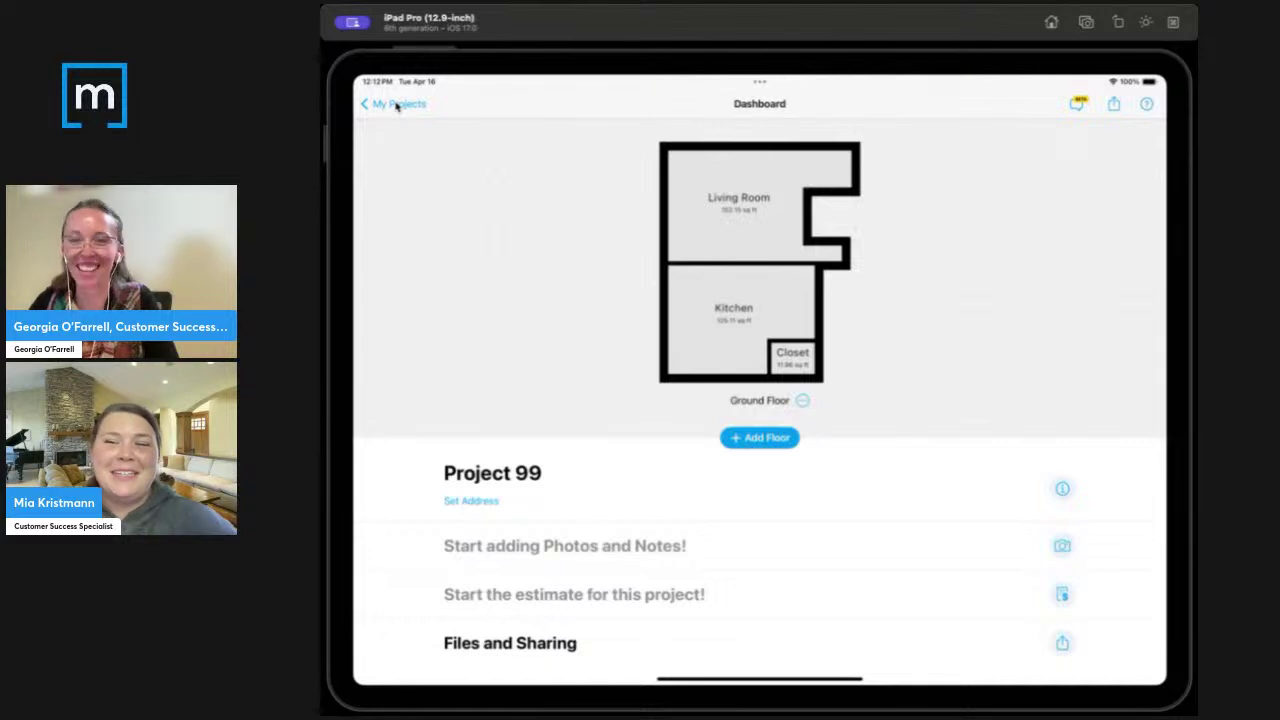
Reopen Project 99 from the project list and look through its Files and Sharing export formats.
click(397, 106)
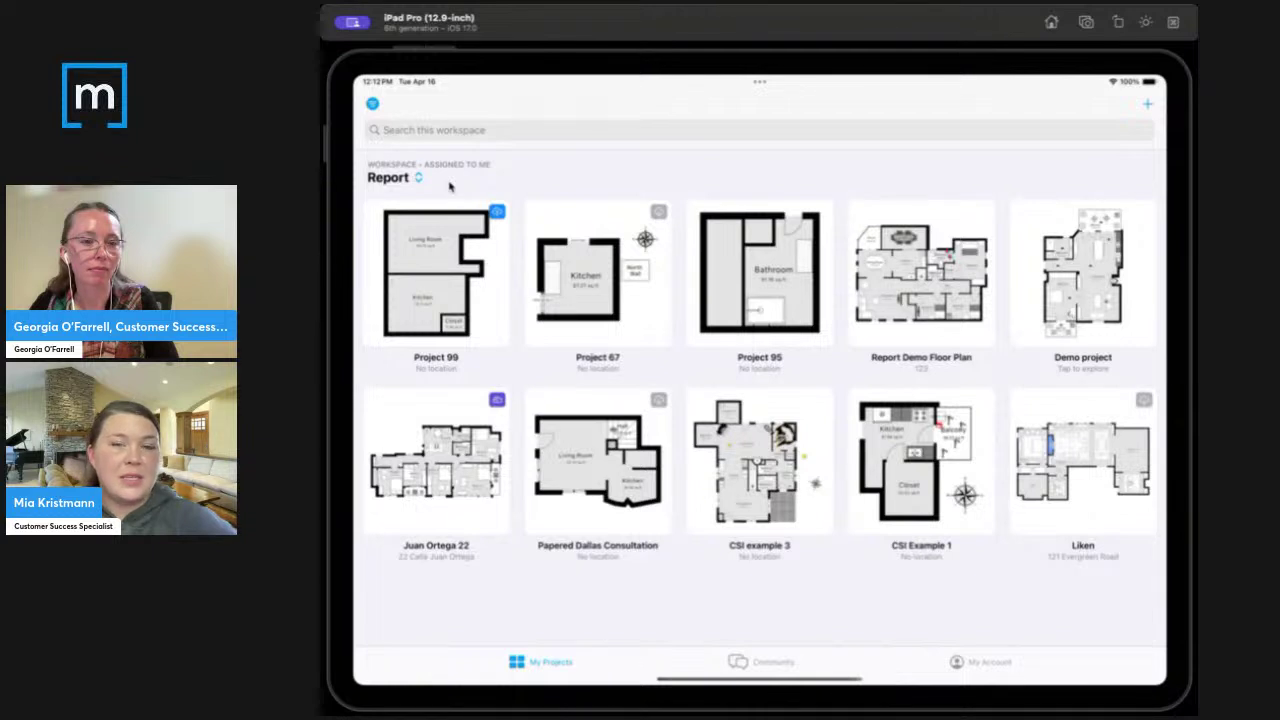
click(456, 250)
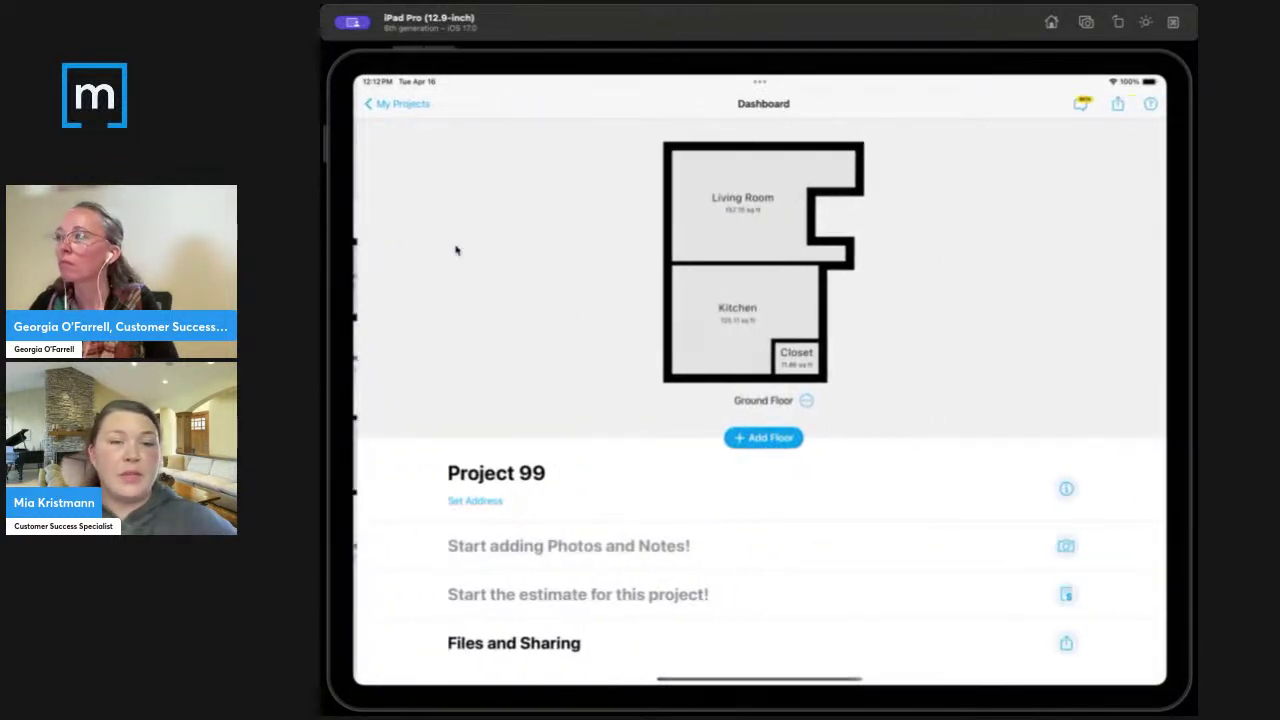
click(1066, 645)
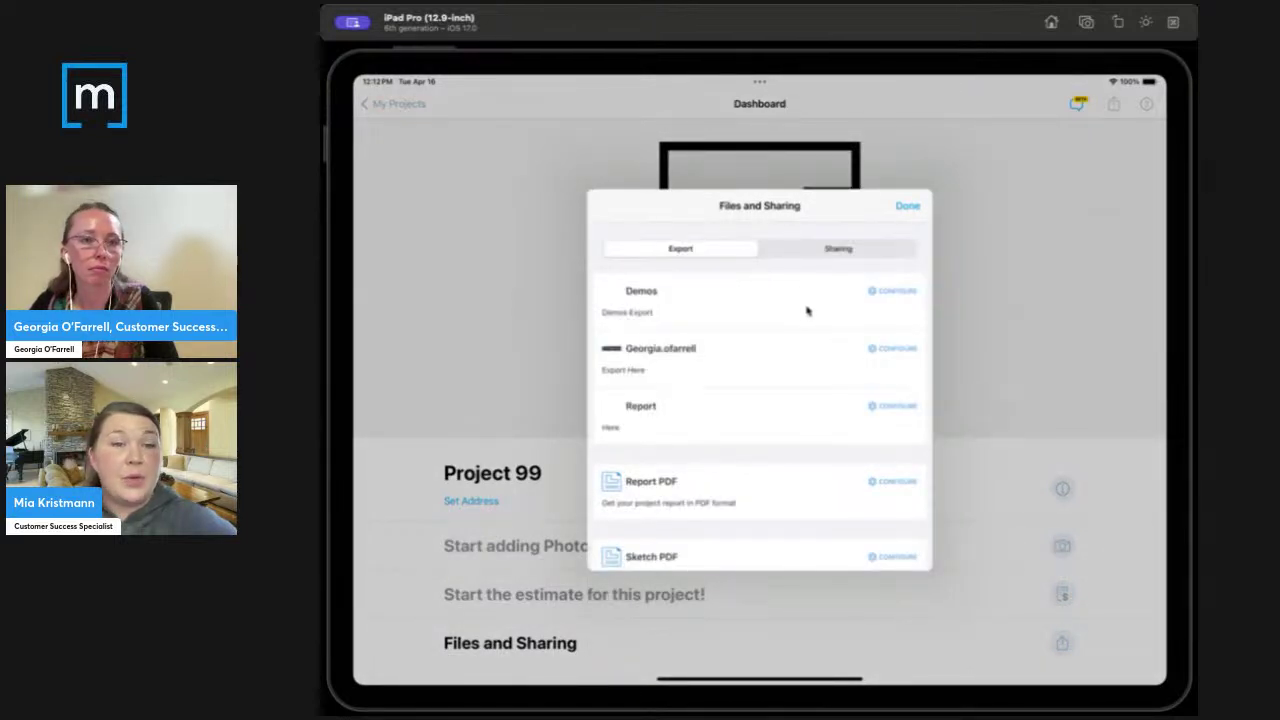
drag(829, 416, 834, 357)
drag(831, 446, 830, 408)
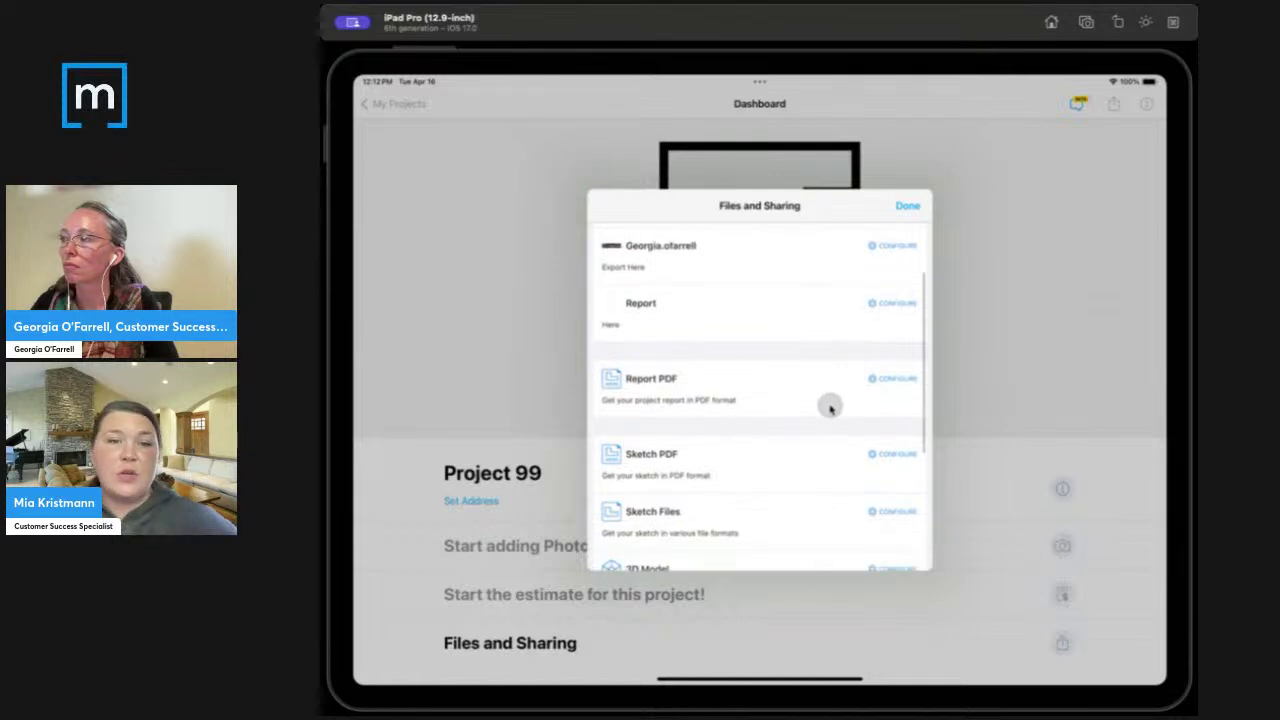
Review the Report PDF export settings for page layout, page size, room labels and scale, and cancel without changes.
click(893, 380)
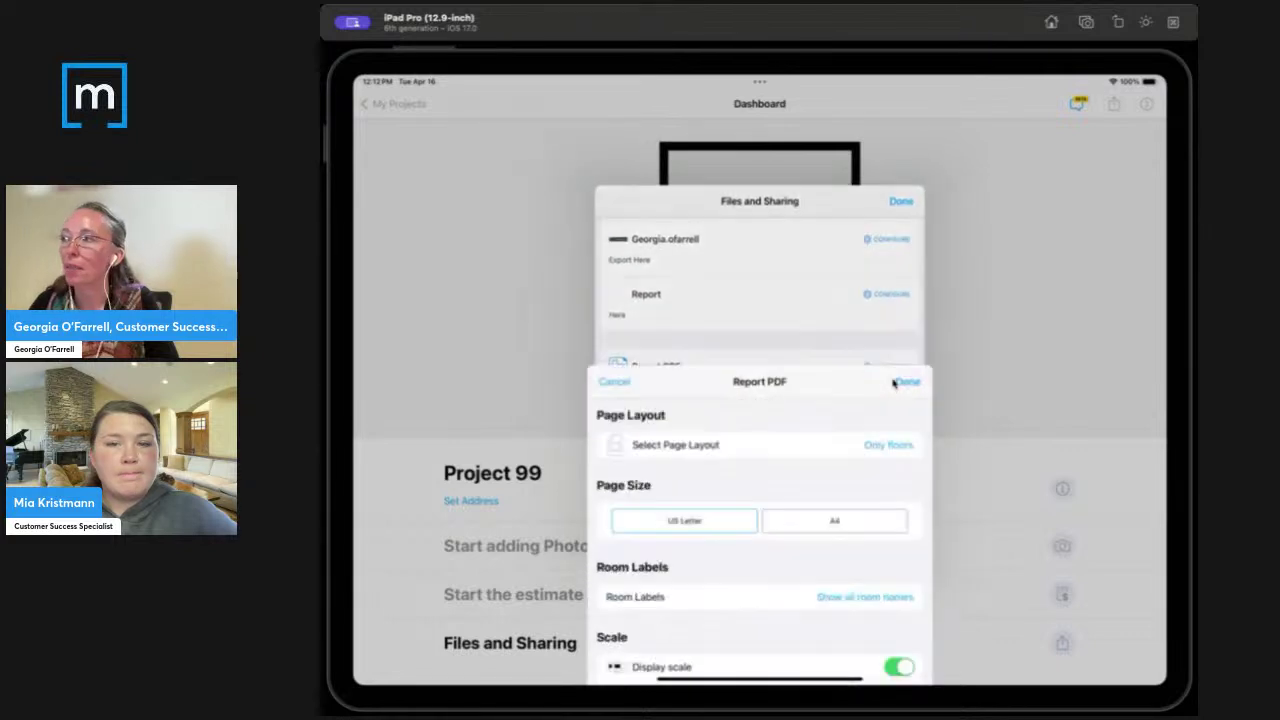
mouse_move(802, 435)
mouse_down()
mouse_move(798, 414)
mouse_move(805, 441)
mouse_move(783, 446)
mouse_move(784, 399)
mouse_move(779, 446)
mouse_up()
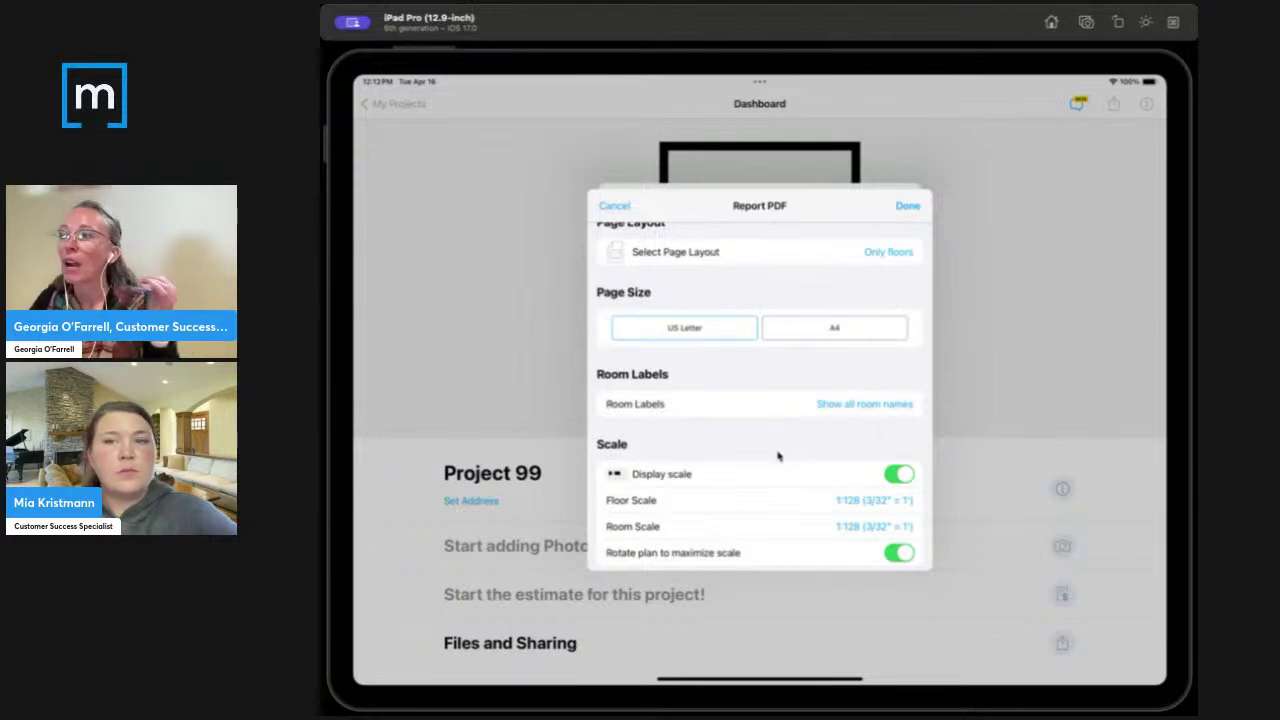
drag(778, 456, 777, 403)
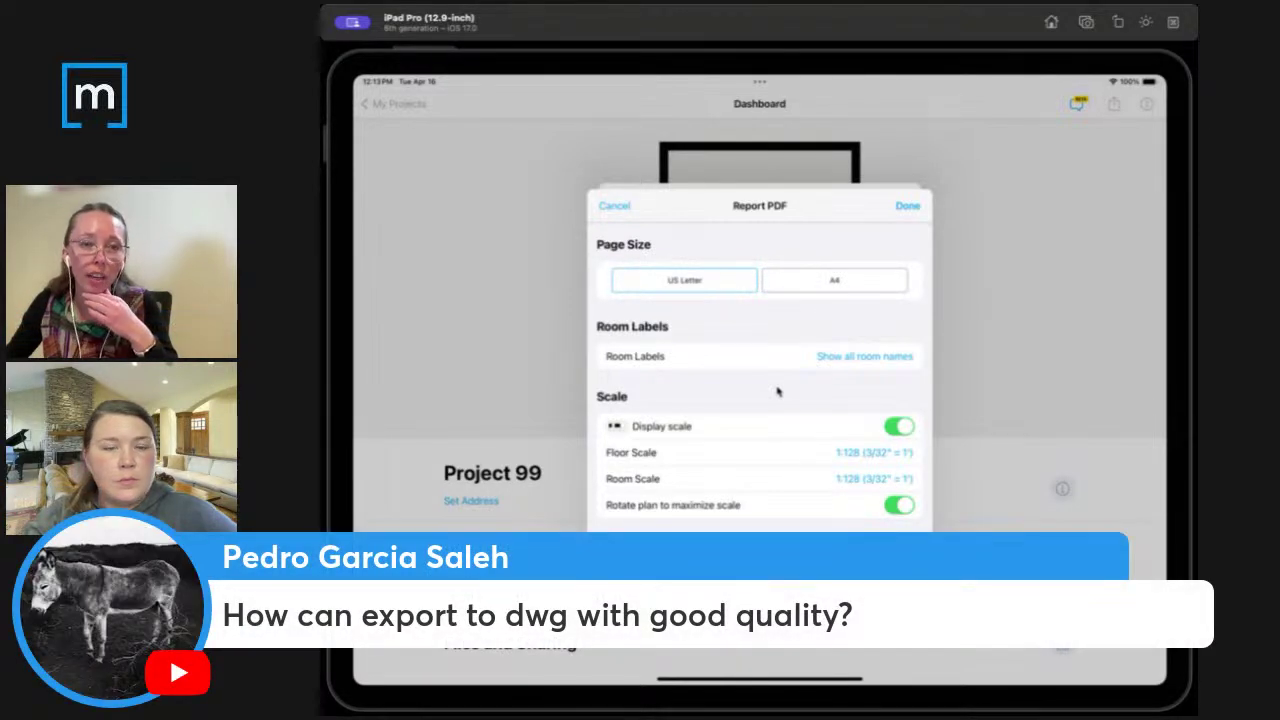
click(616, 207)
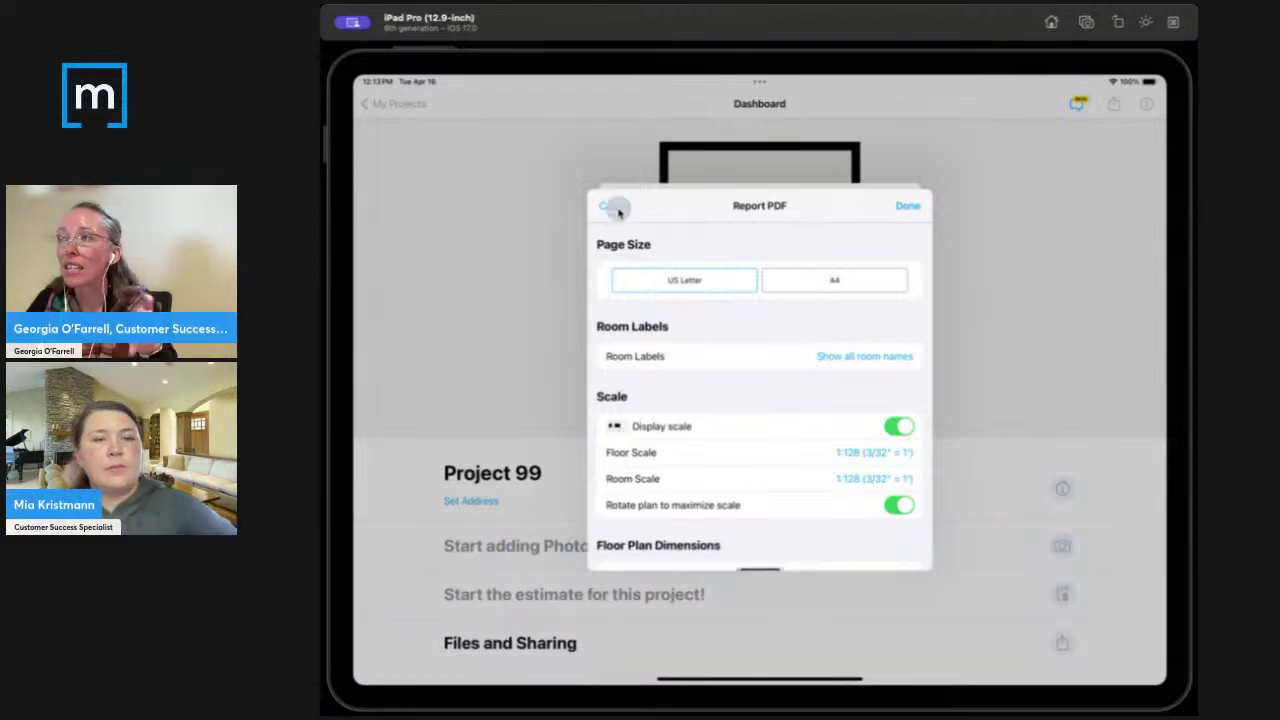
Look through the remaining Files and Sharing options, checking the Sketch Files and 3D Model export formats without changing them.
scroll(680, 331, down, 5)
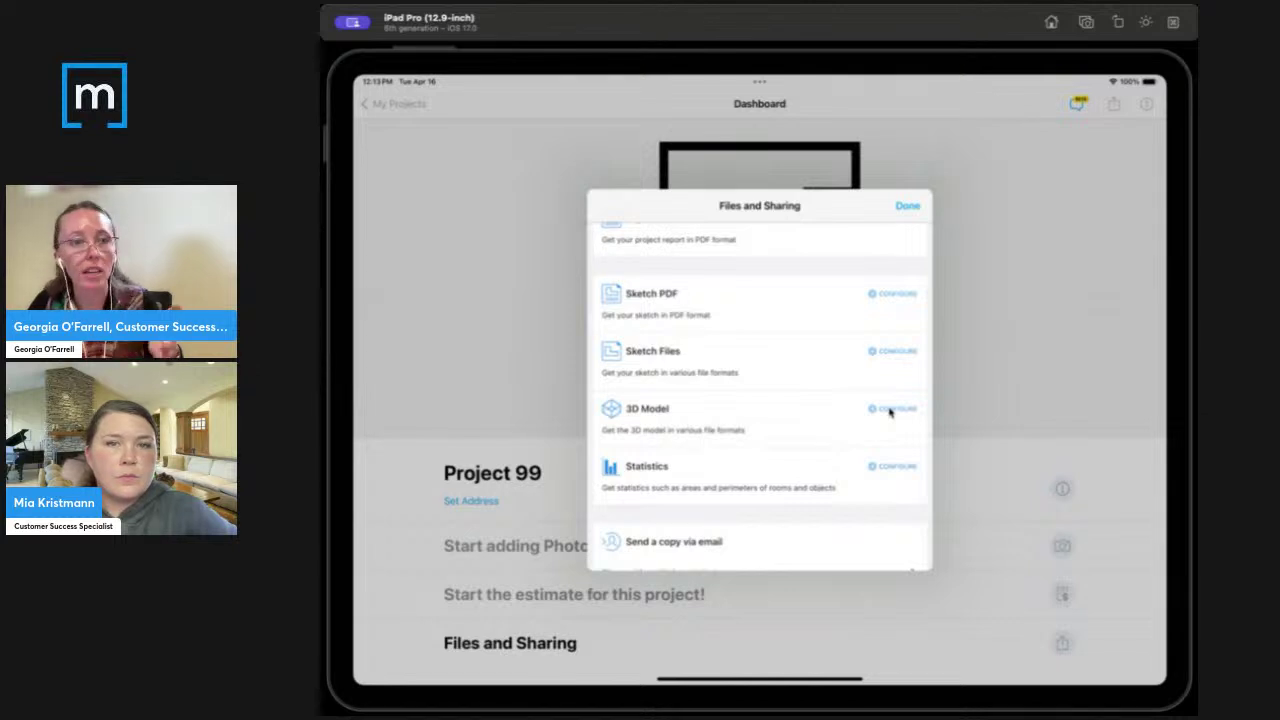
click(890, 352)
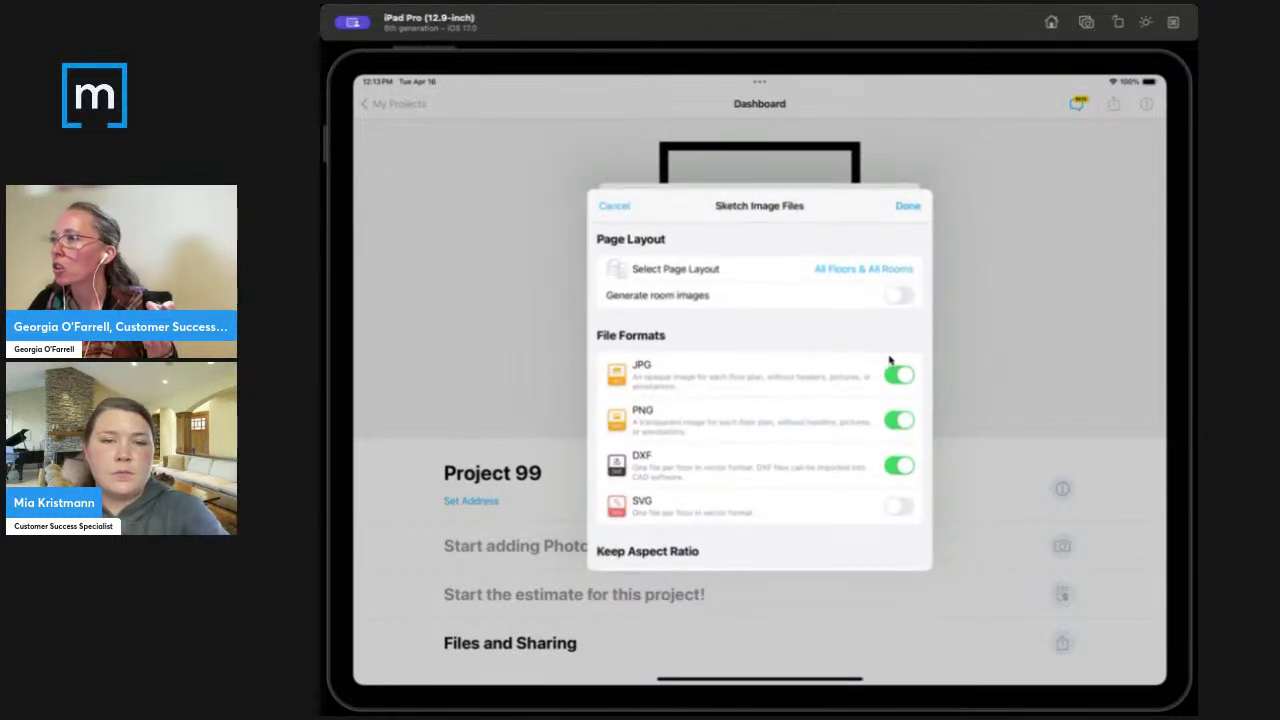
click(907, 206)
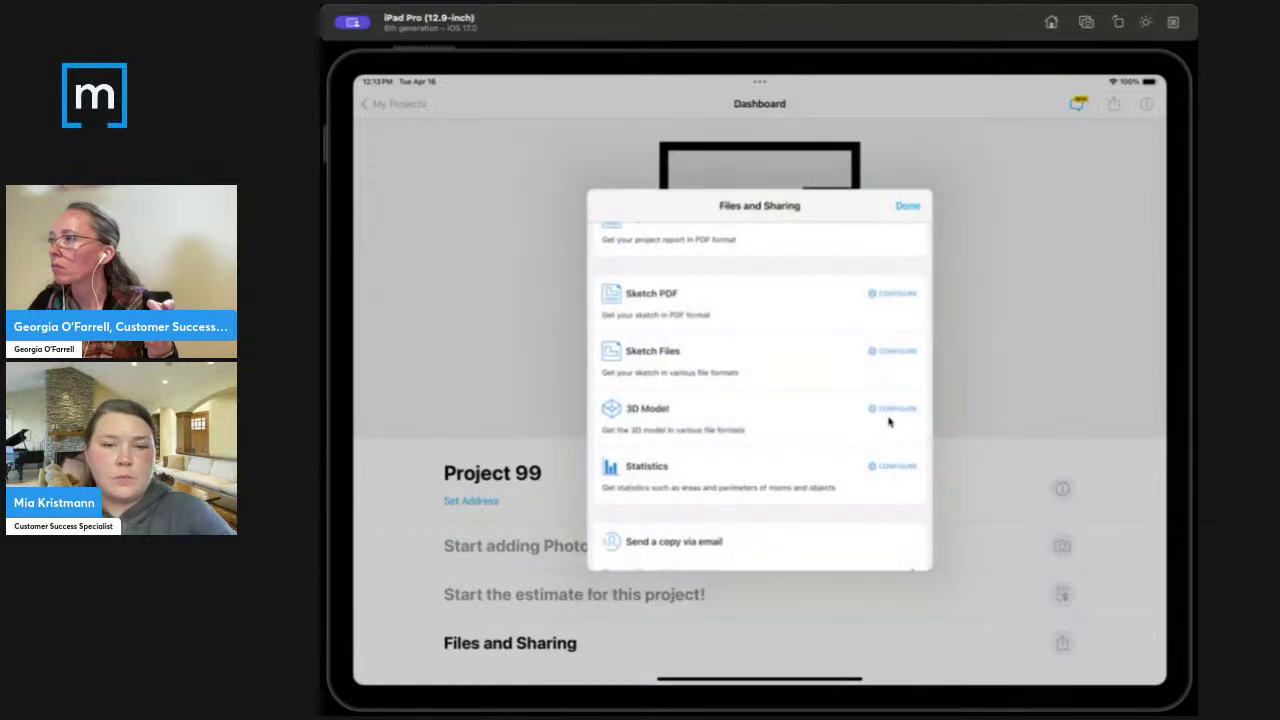
click(889, 412)
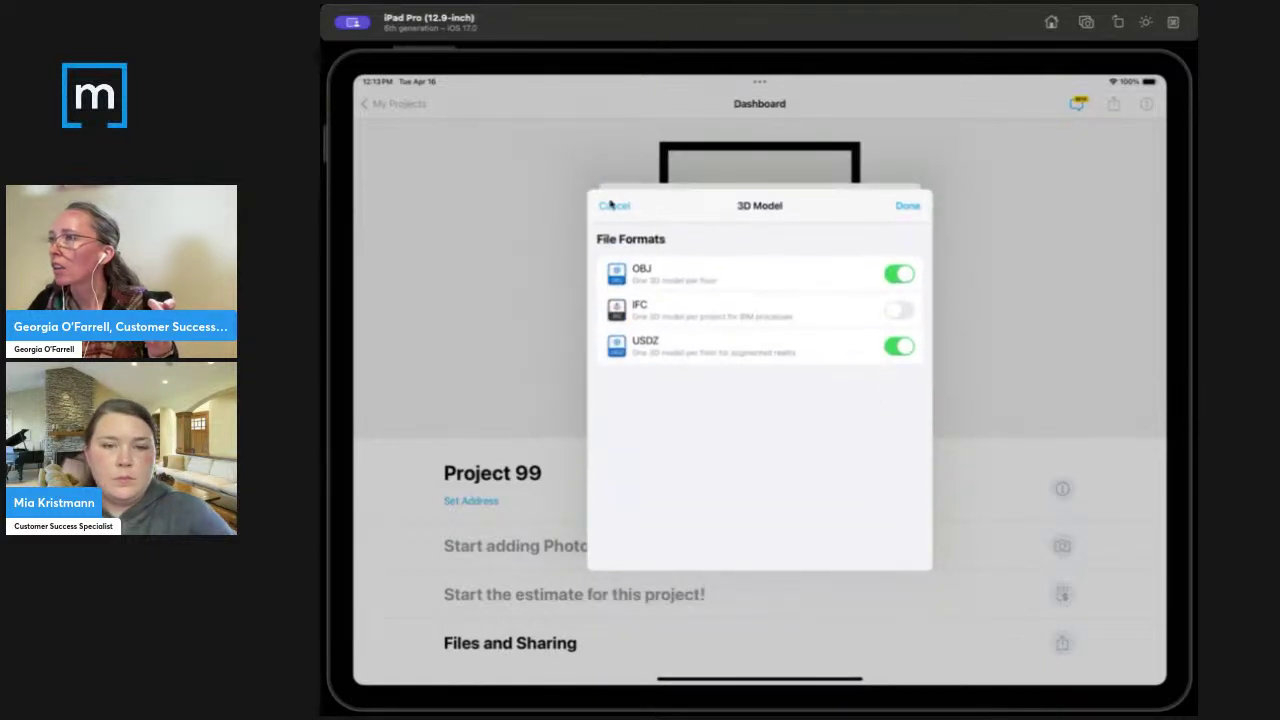
click(610, 205)
scroll(742, 470, down, 2)
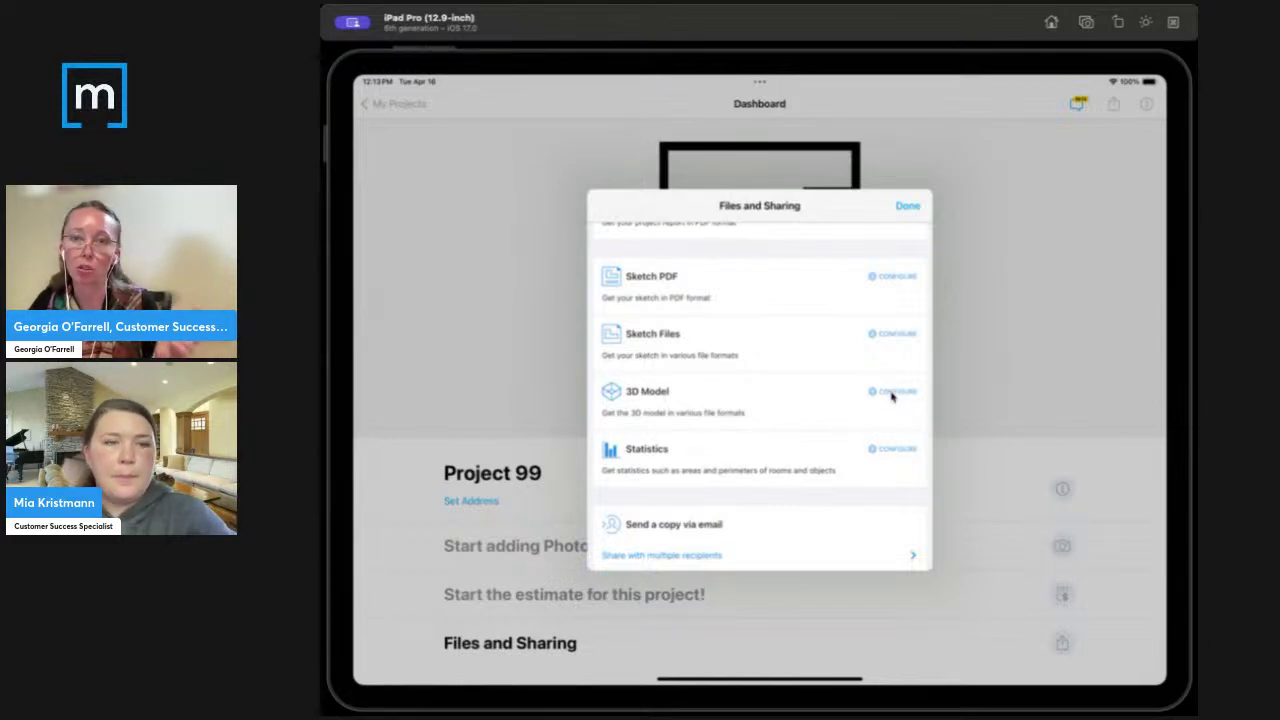
Review the Sketch Image Files settings for page layout, file formats and aspect ratio, and cancel without changes.
click(886, 334)
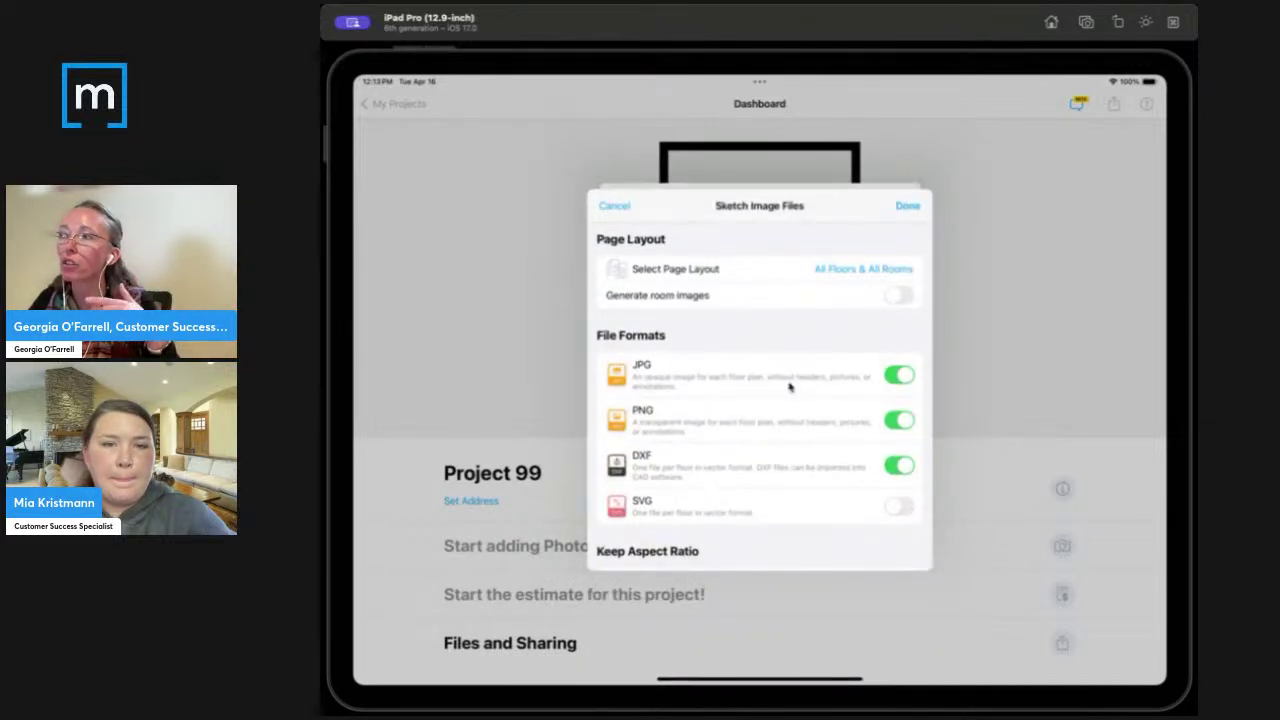
drag(791, 386, 777, 323)
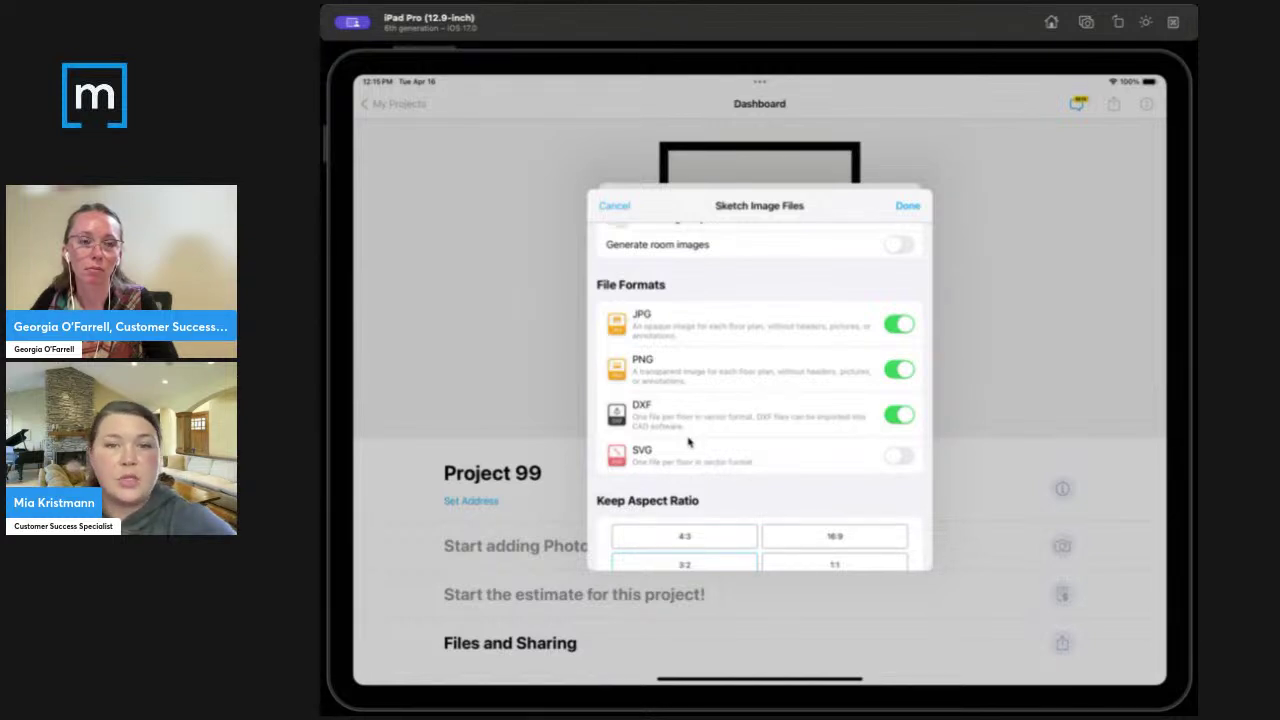
click(619, 208)
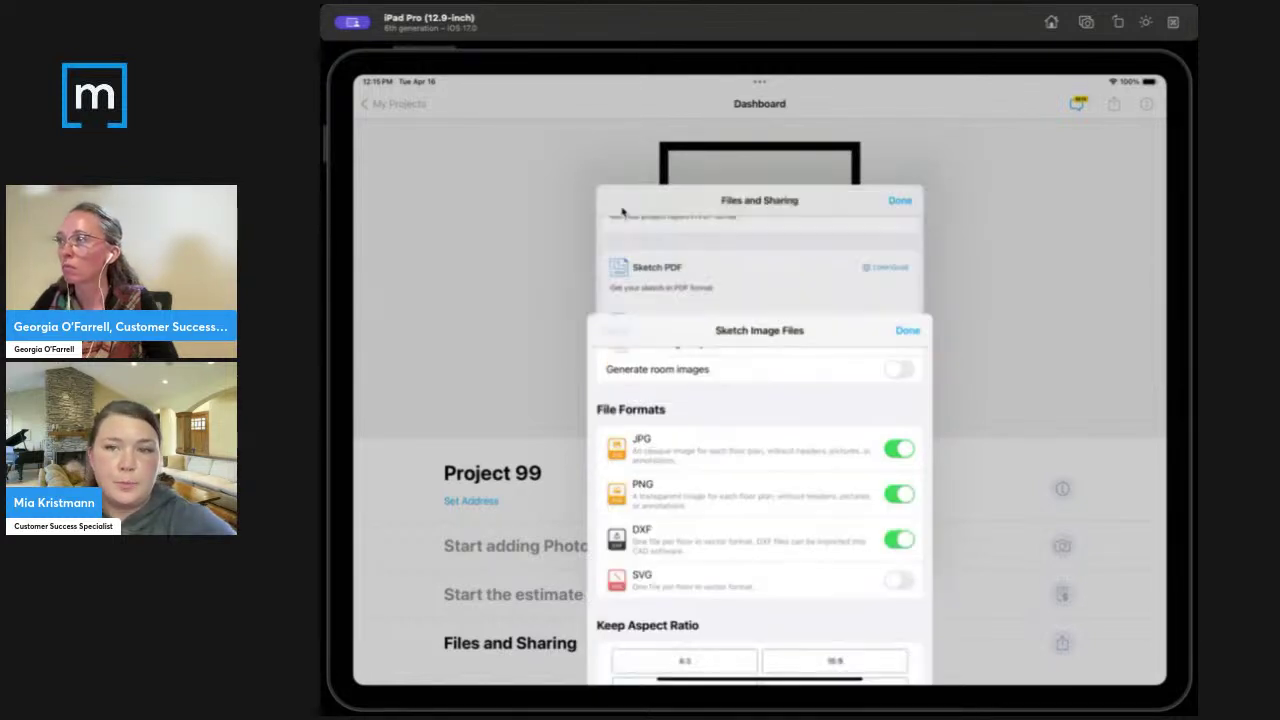
Examine the OBJ, IFC and USDZ file formats in the 3D Model export settings and cancel without changes.
click(897, 392)
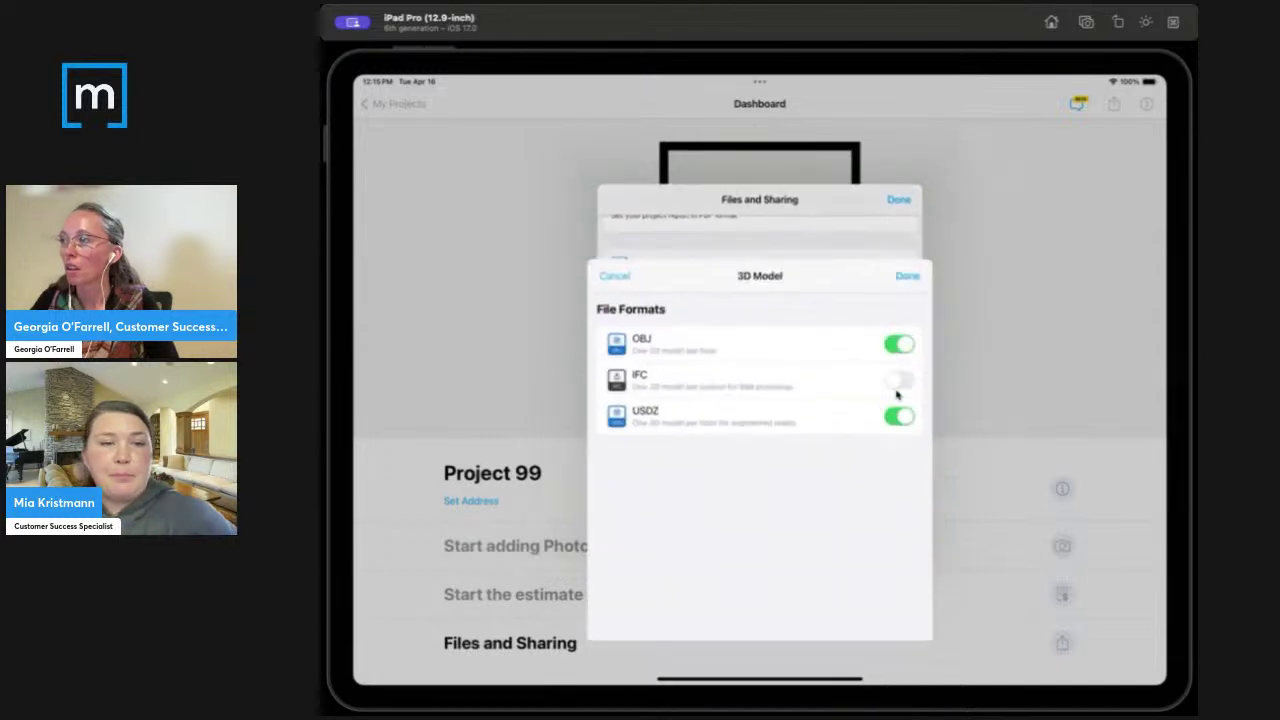
click(617, 207)
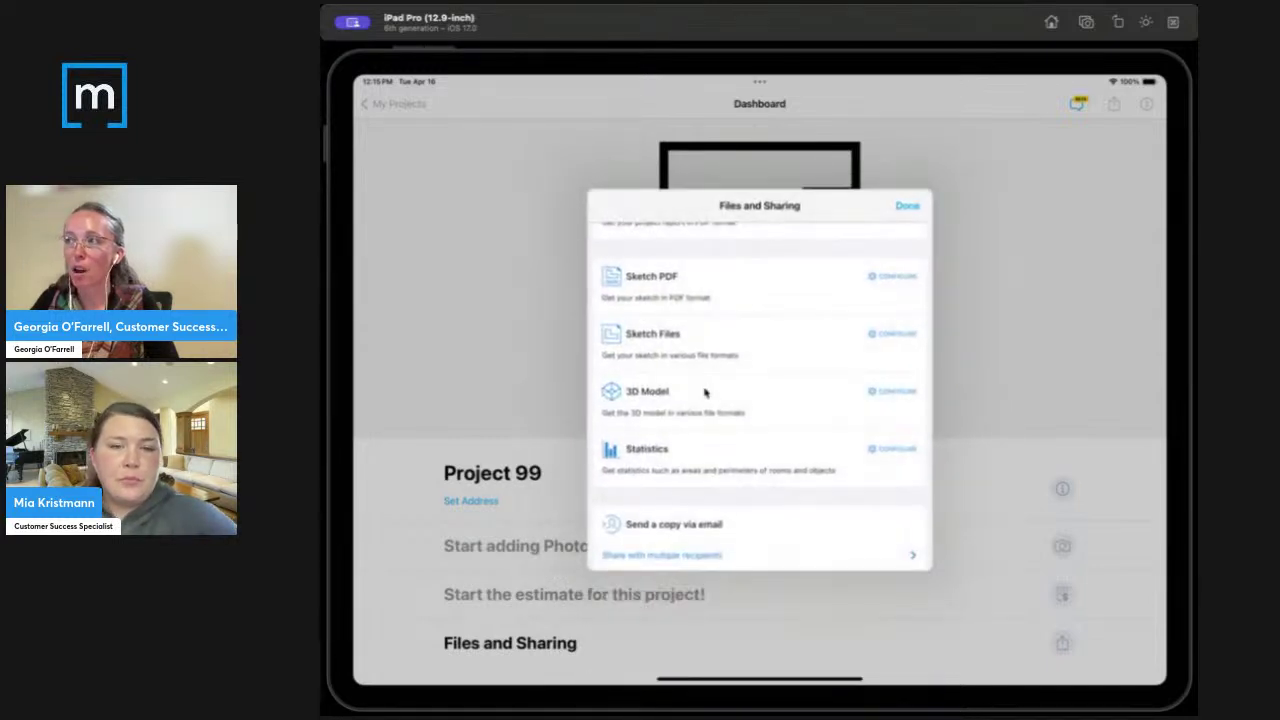
click(893, 391)
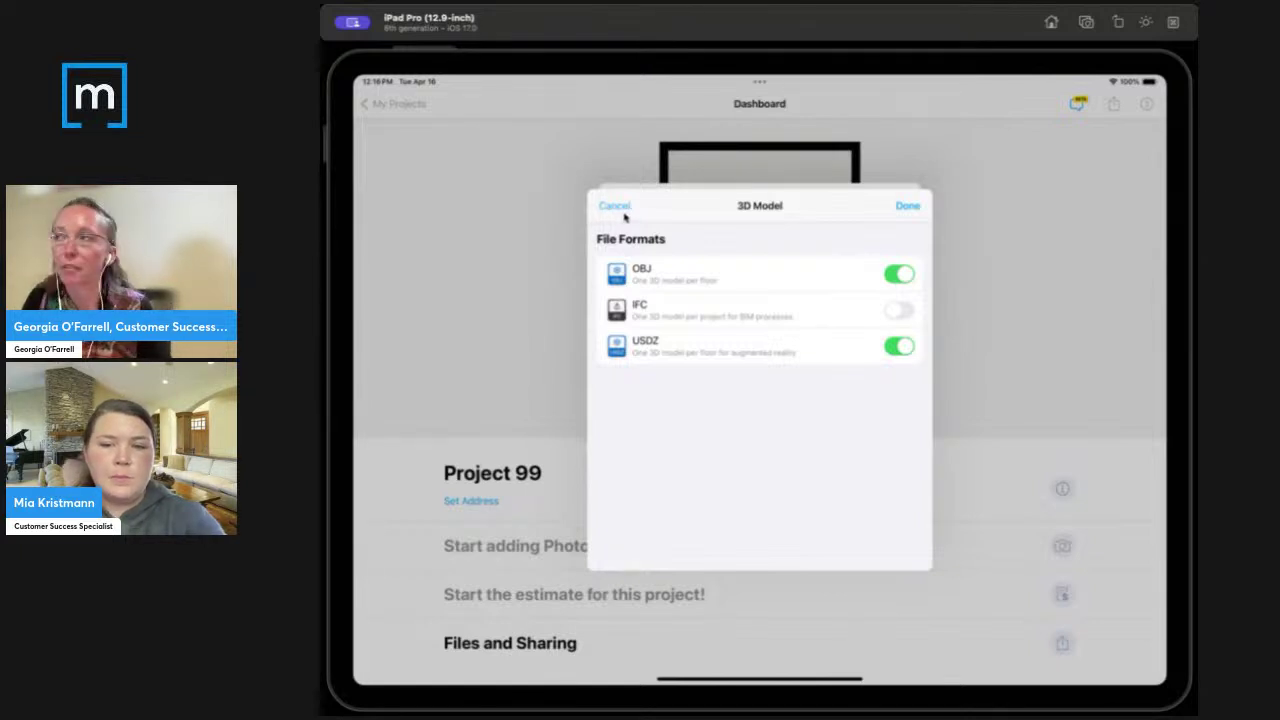
click(611, 206)
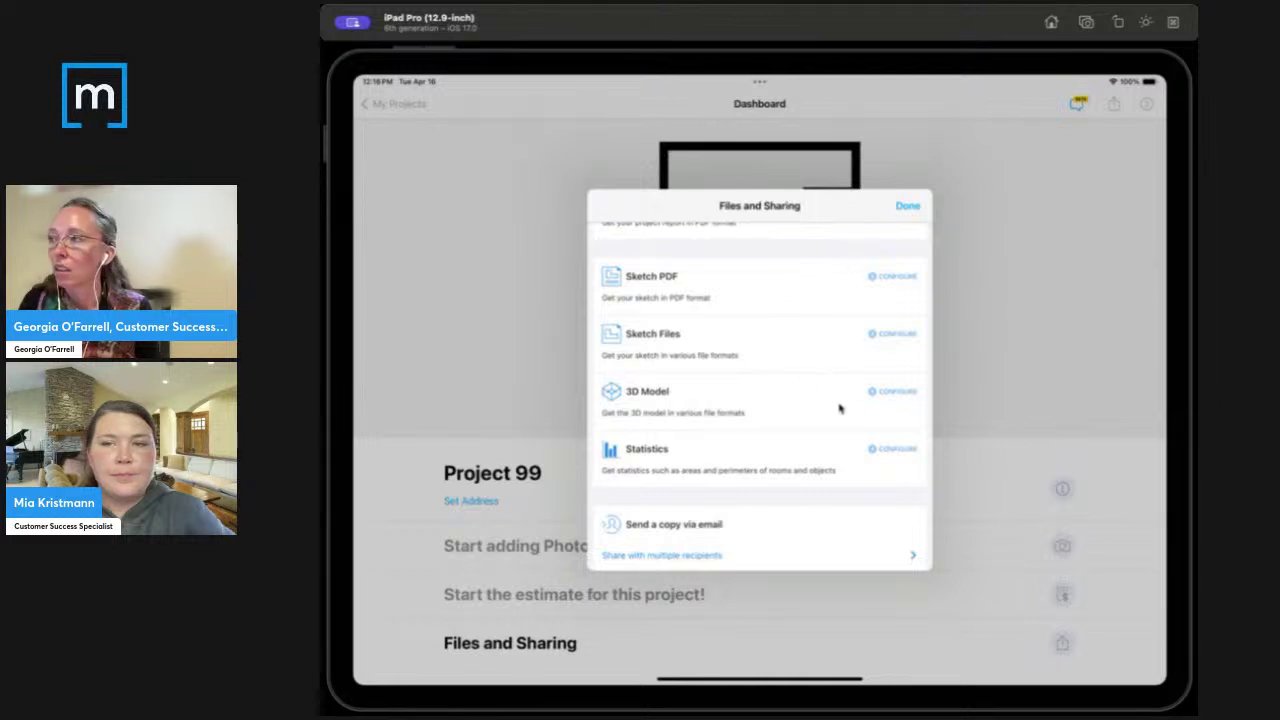
Review the Report PDF settings for floor and room plan dimensions, switching Detailed dimensions off and back on.
drag(805, 339, 806, 397)
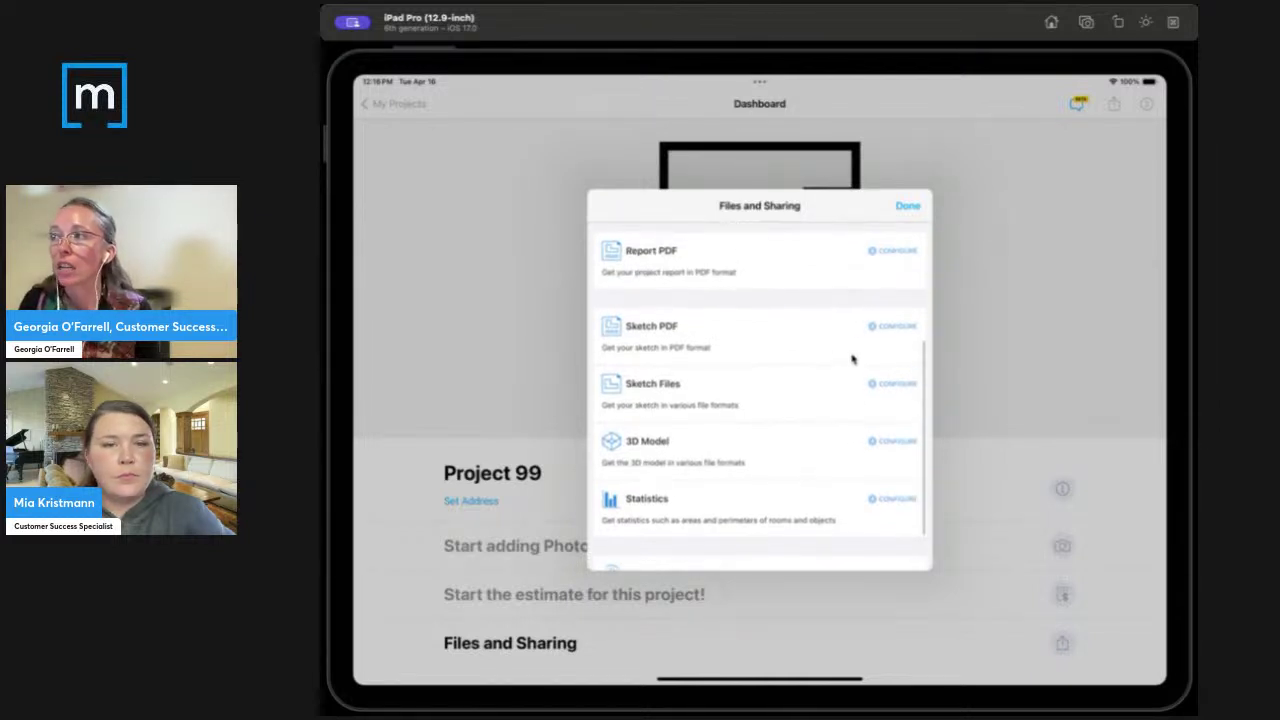
click(890, 251)
scroll(760, 329, down, 5)
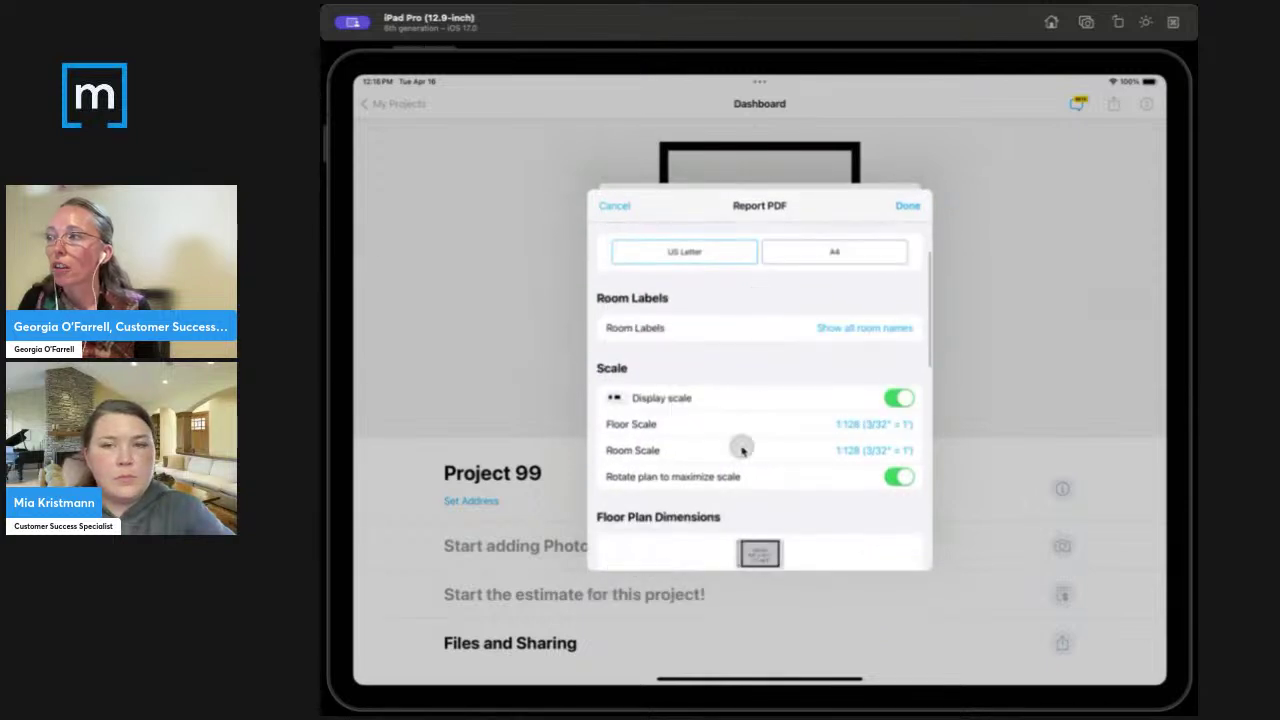
scroll(719, 390, down, 3)
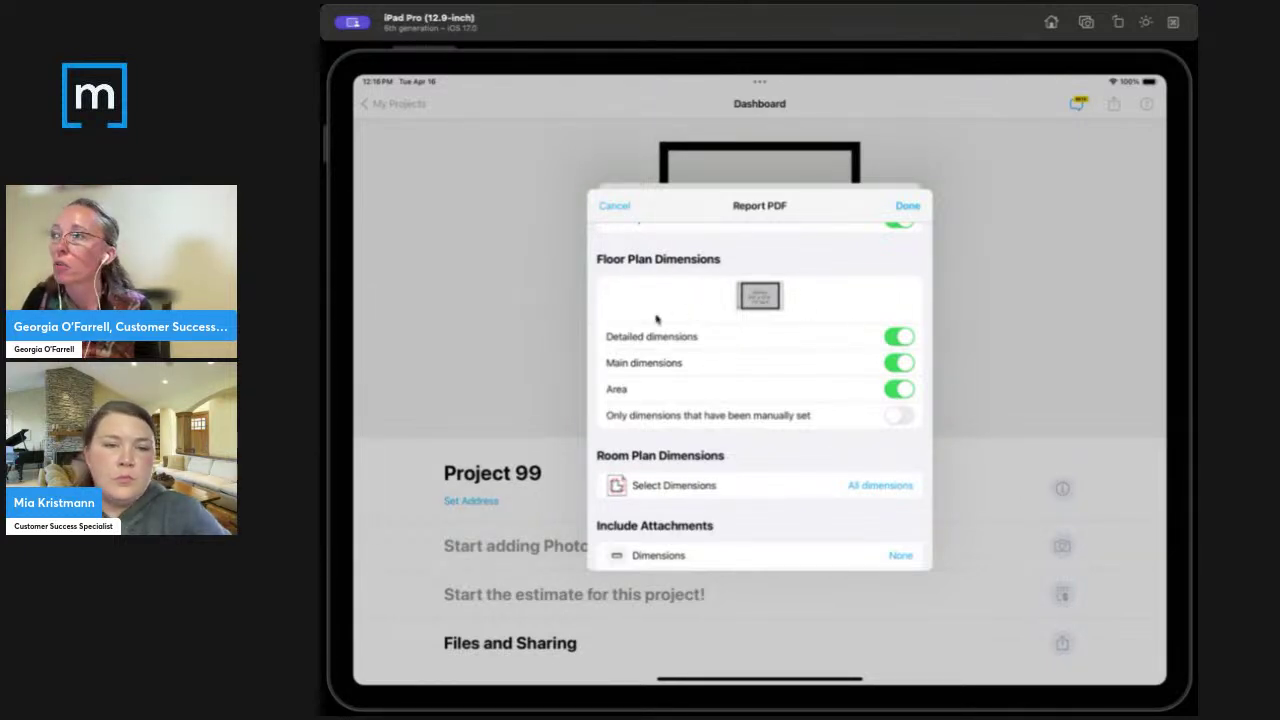
click(898, 338)
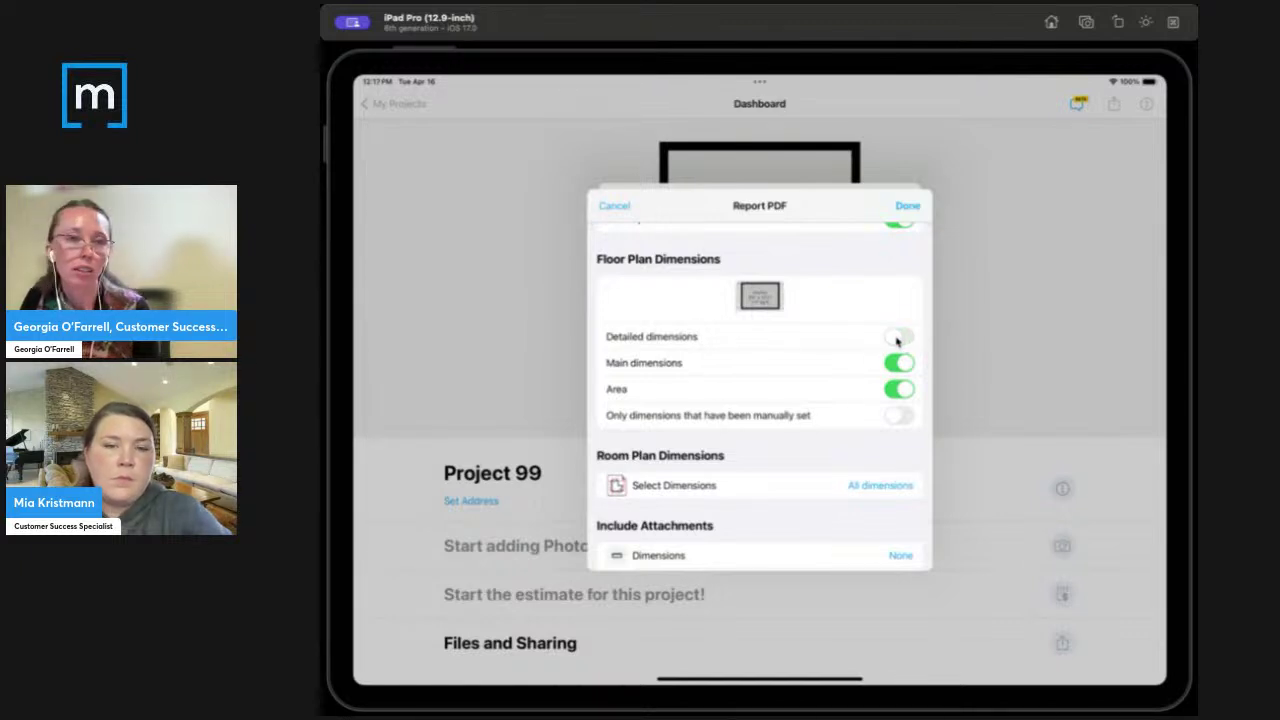
click(897, 340)
drag(810, 441, 802, 388)
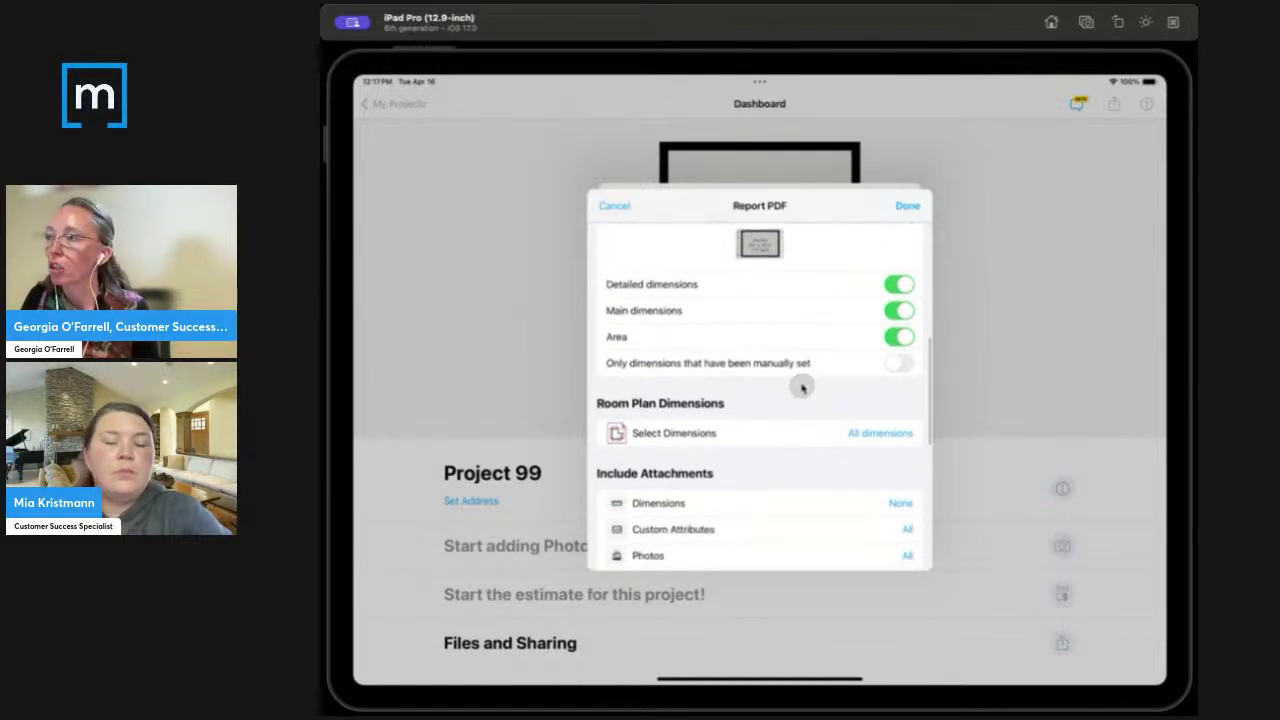
drag(791, 449, 780, 343)
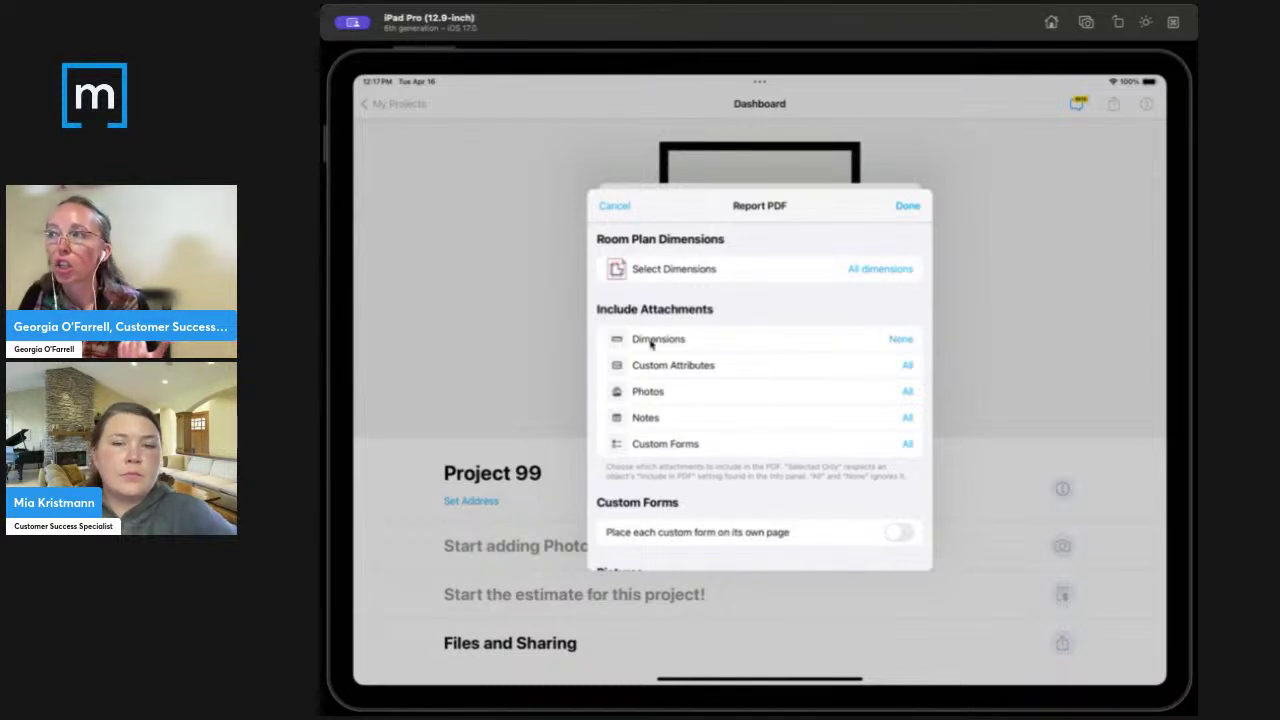
Review the inclusion choices for the Dimensions and Photos attachments in the Report PDF settings without changing them.
click(903, 340)
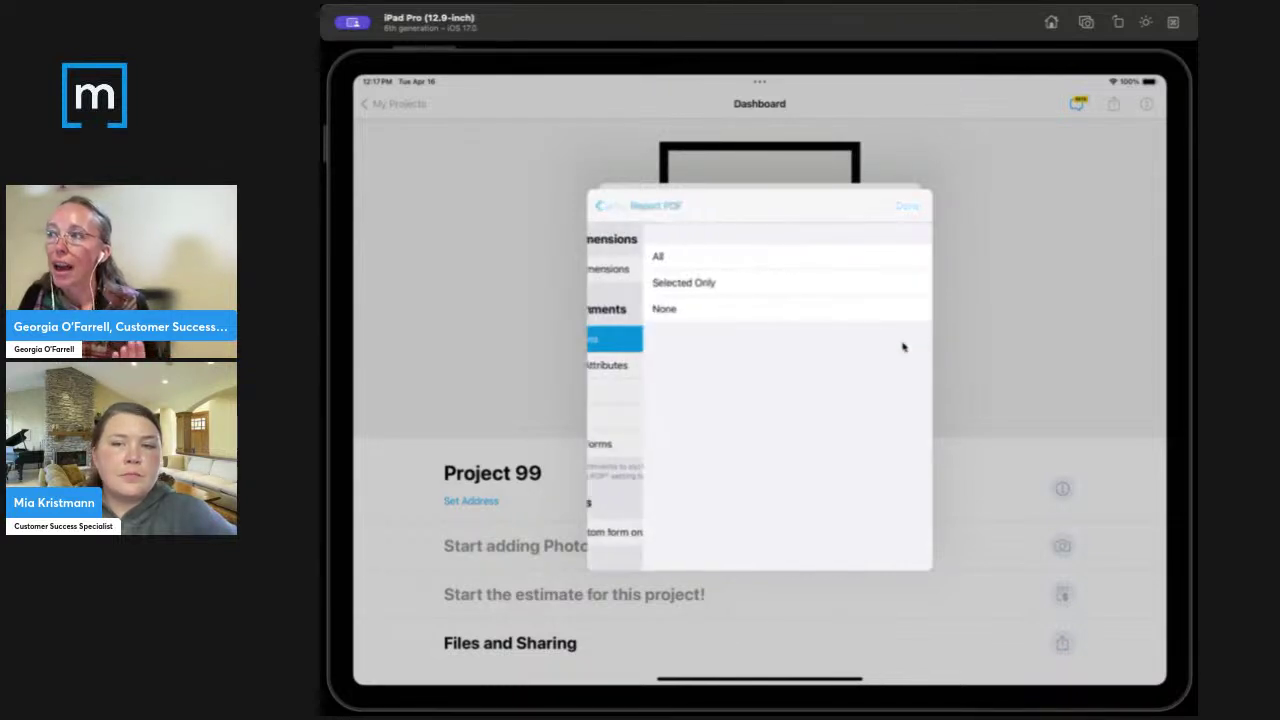
click(603, 206)
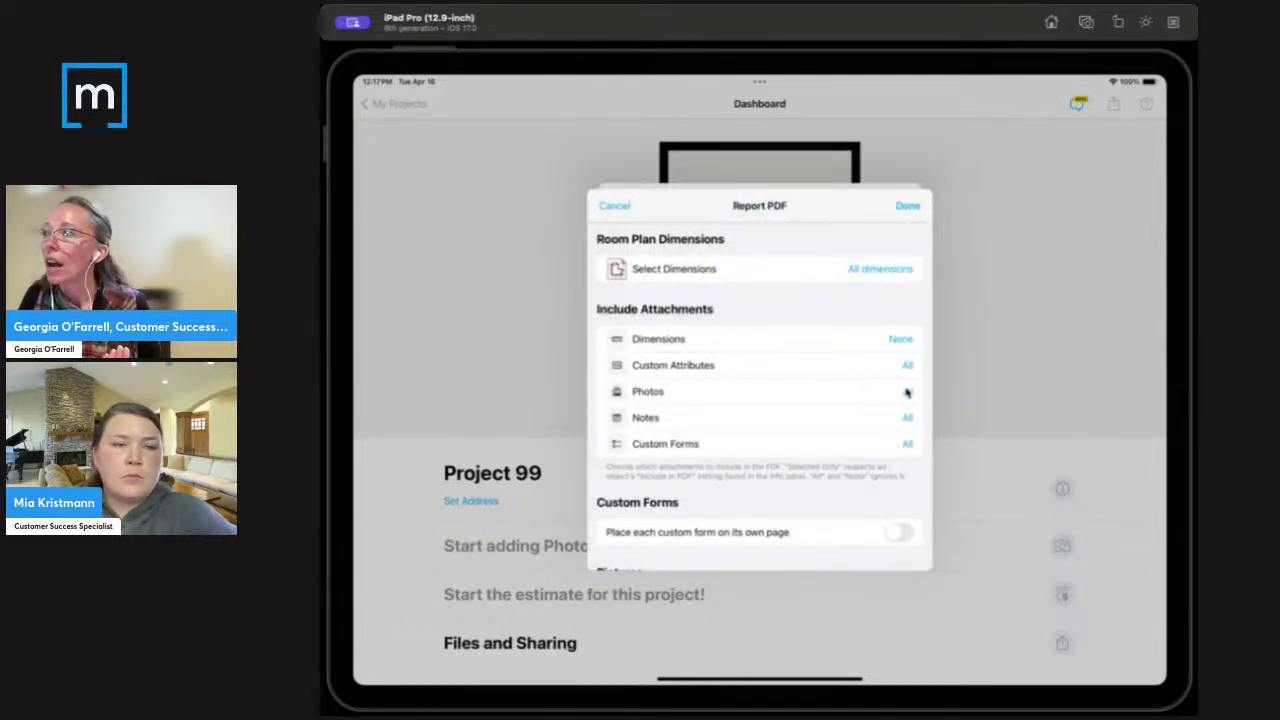
click(907, 392)
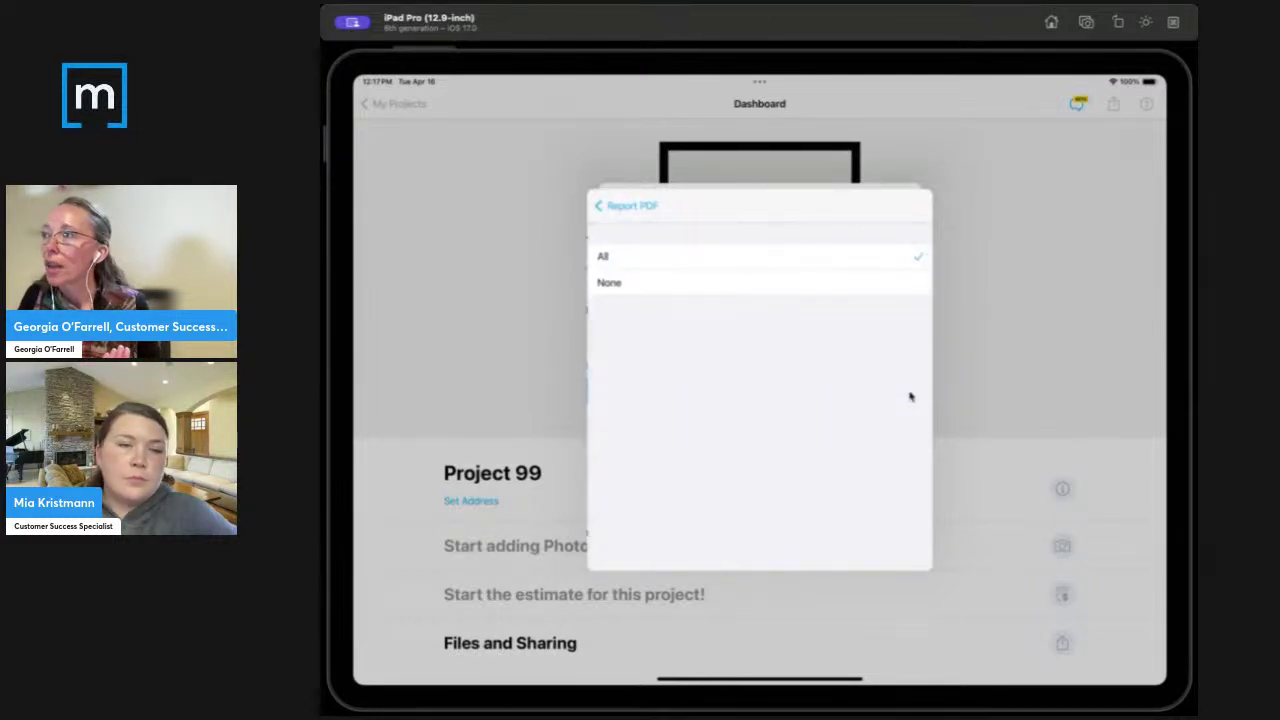
click(609, 207)
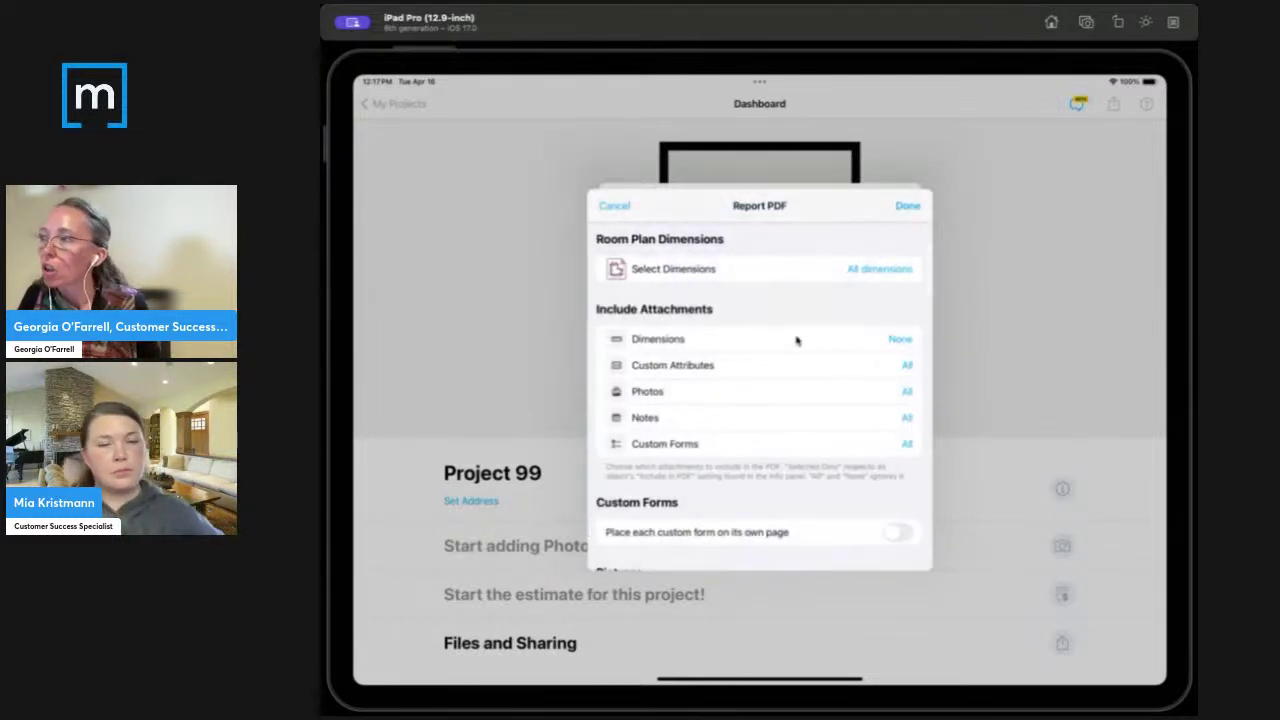
Set the report's Dimensions attachments to Selected Only, save the Report PDF settings and close Files and Sharing.
click(900, 340)
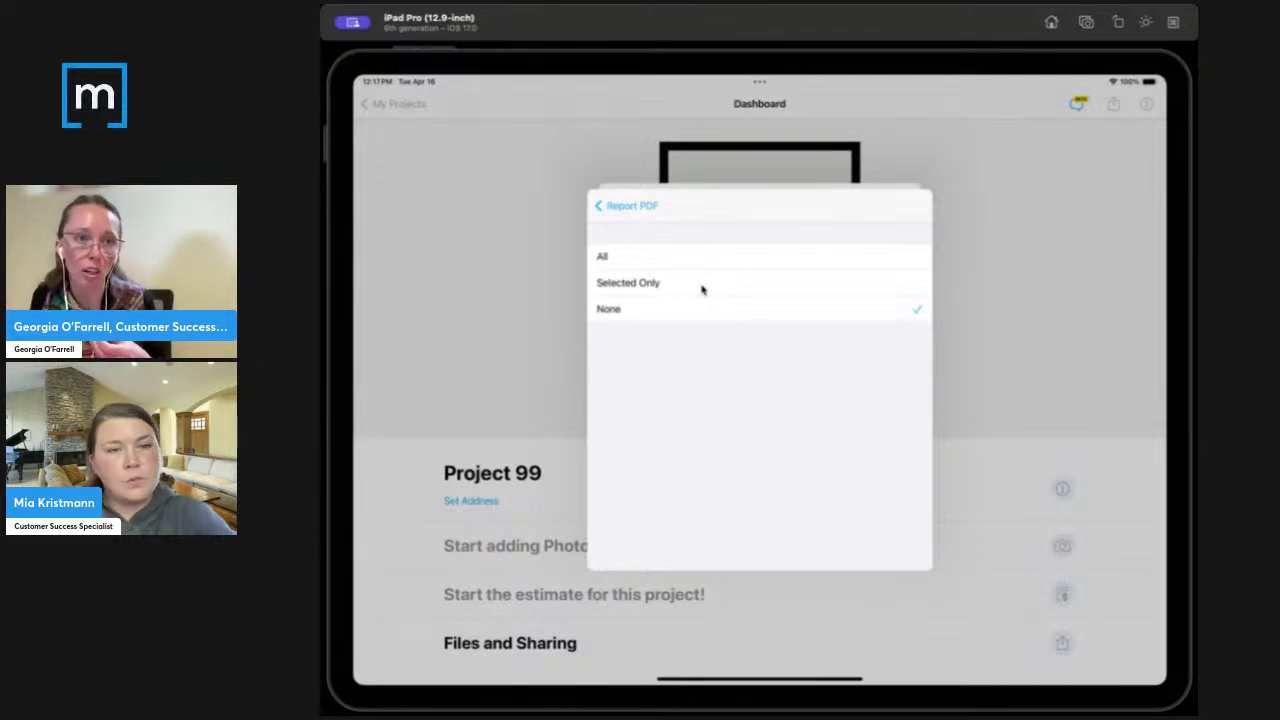
click(700, 285)
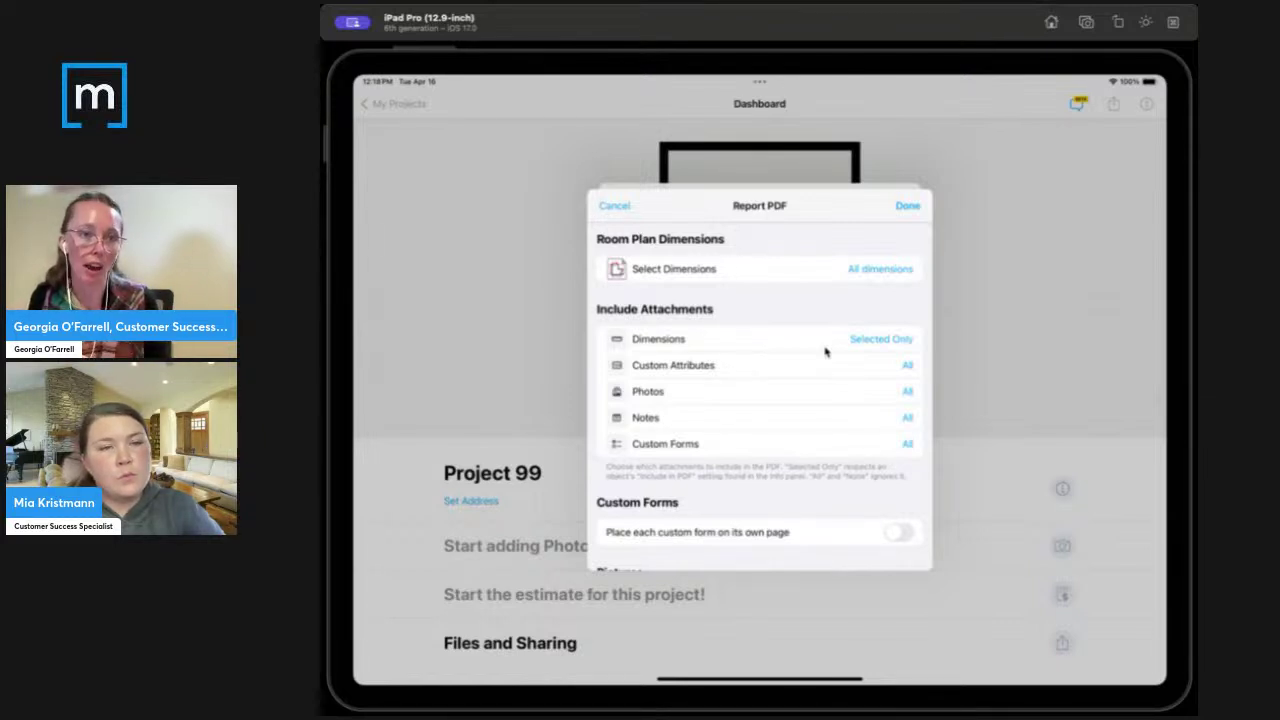
click(828, 343)
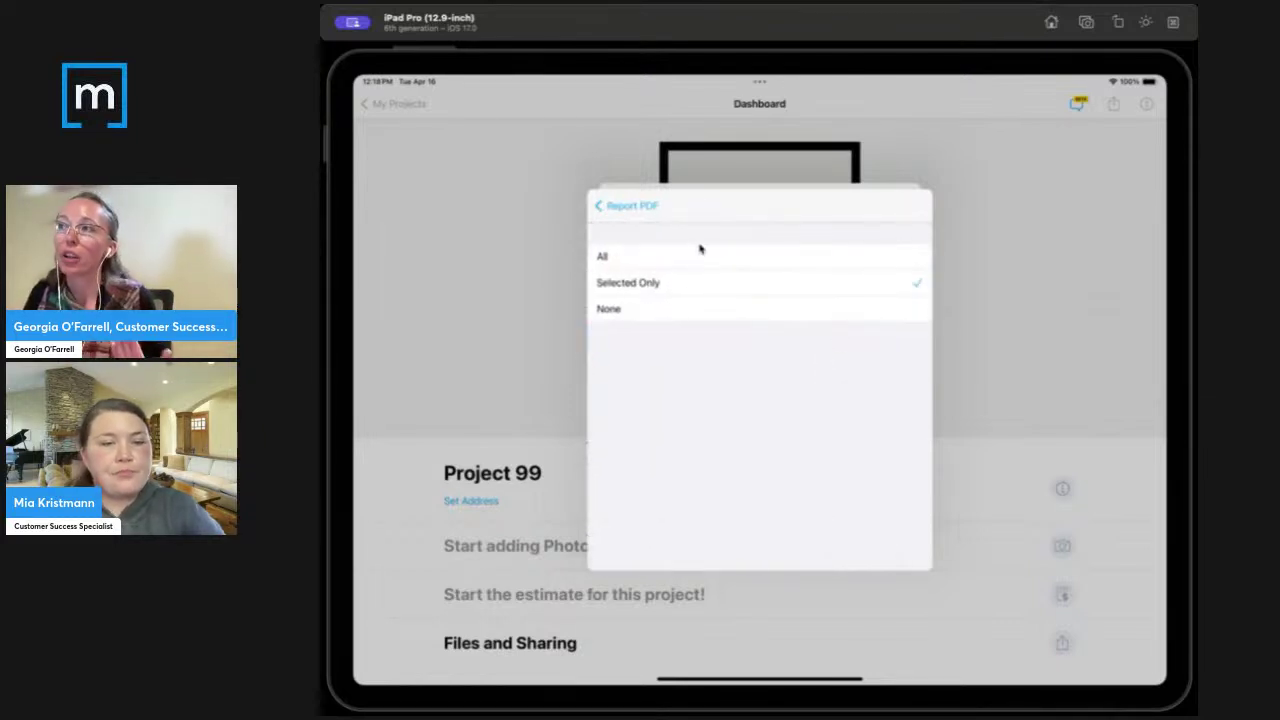
click(611, 203)
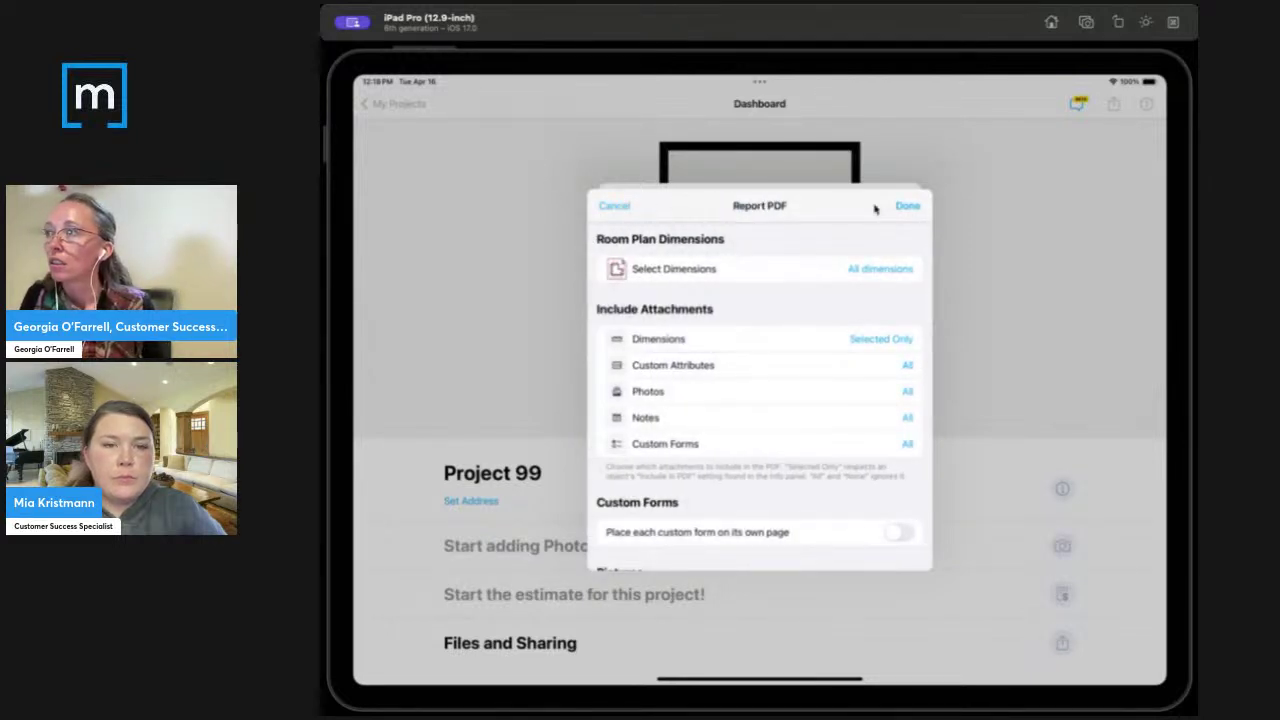
click(912, 206)
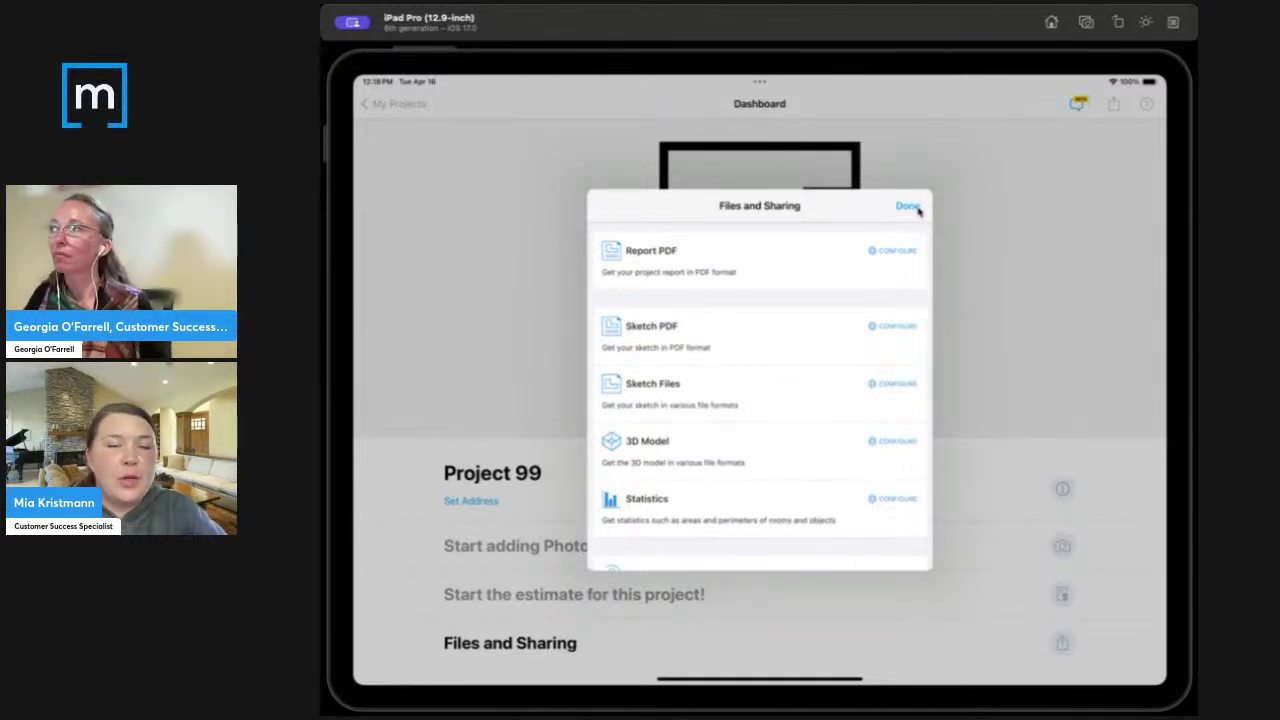
click(912, 207)
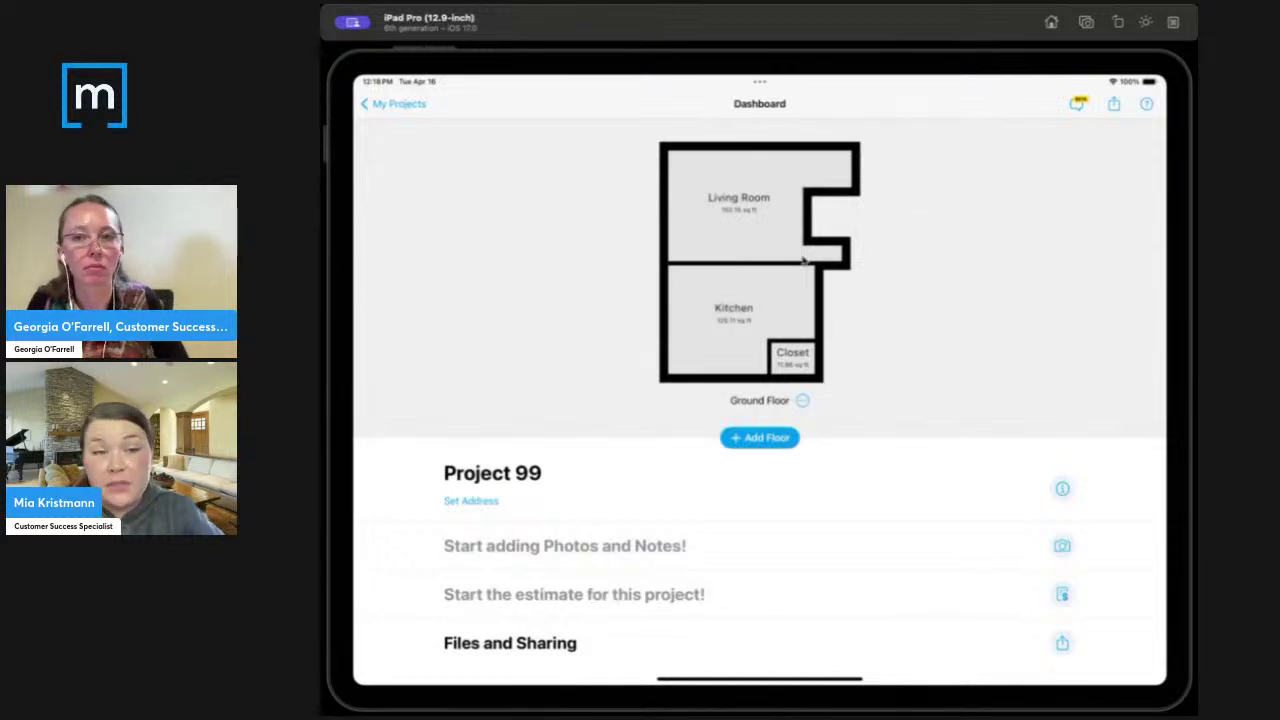
Open the ground floor plan, select the kitchen and switch it to the wall elevation view.
click(792, 264)
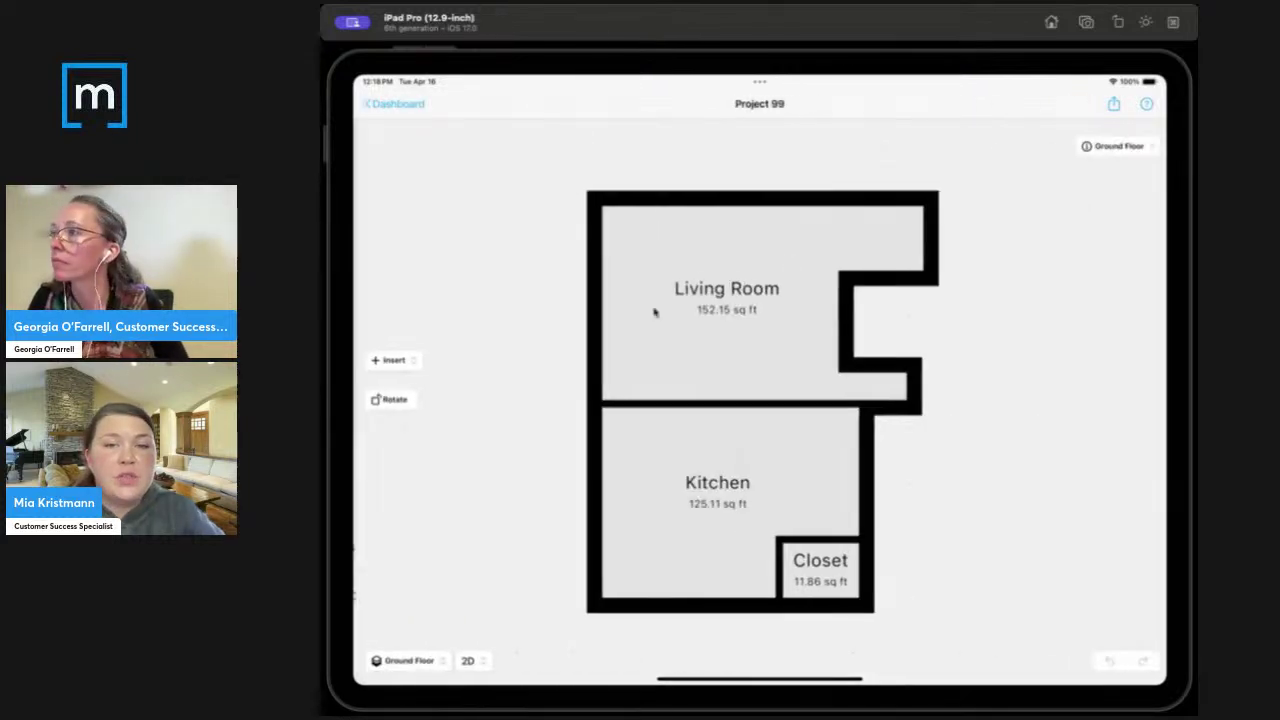
click(640, 525)
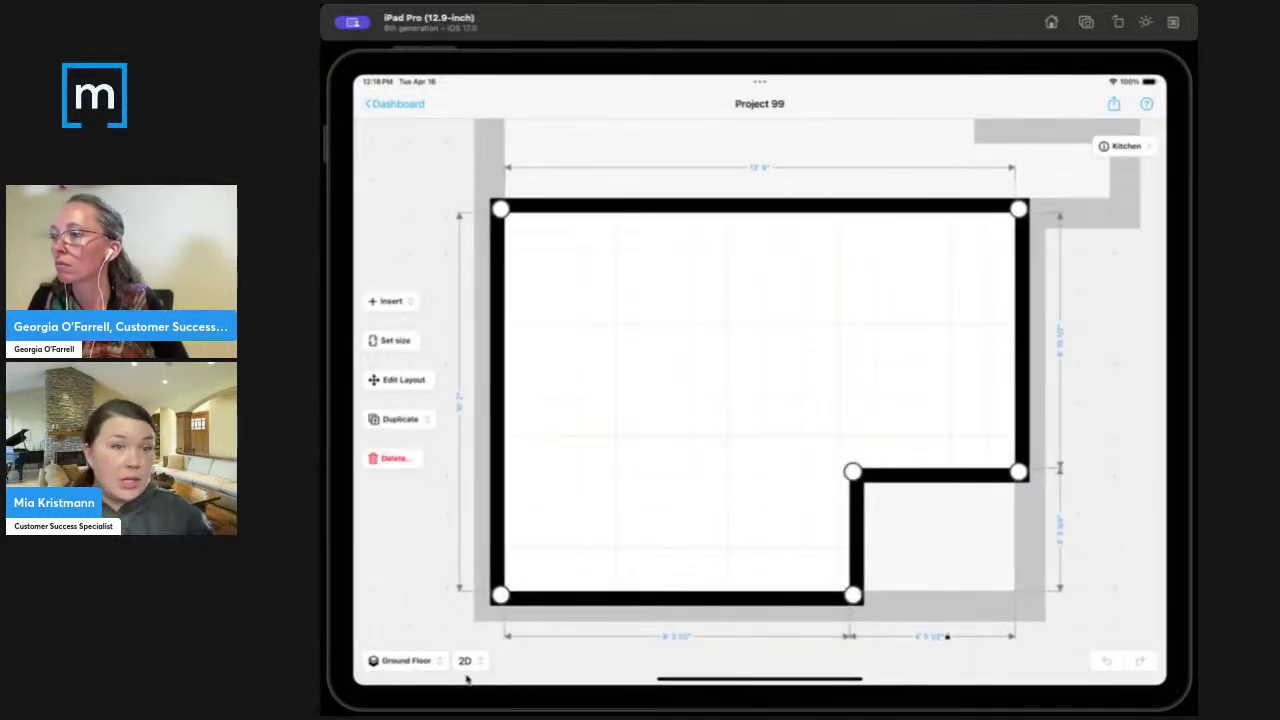
click(465, 661)
click(471, 615)
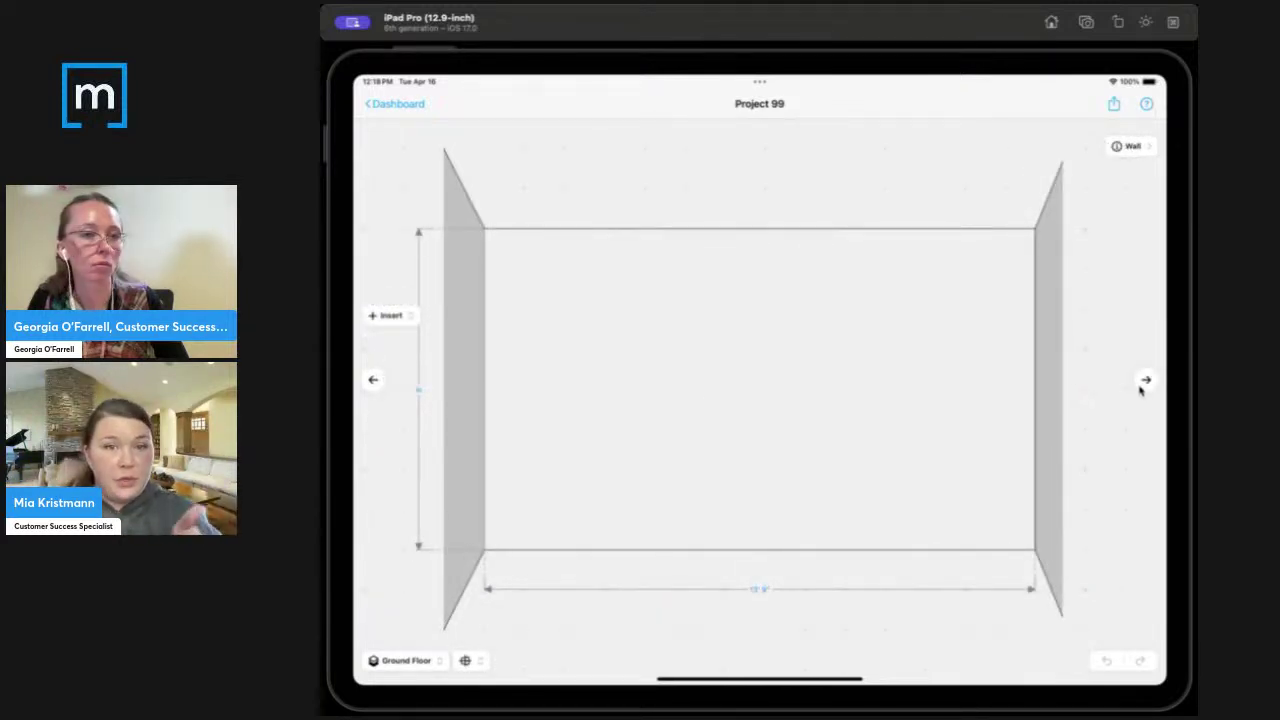
Check the wall's insert options and details, switching Display elevation in report on and back off.
click(375, 316)
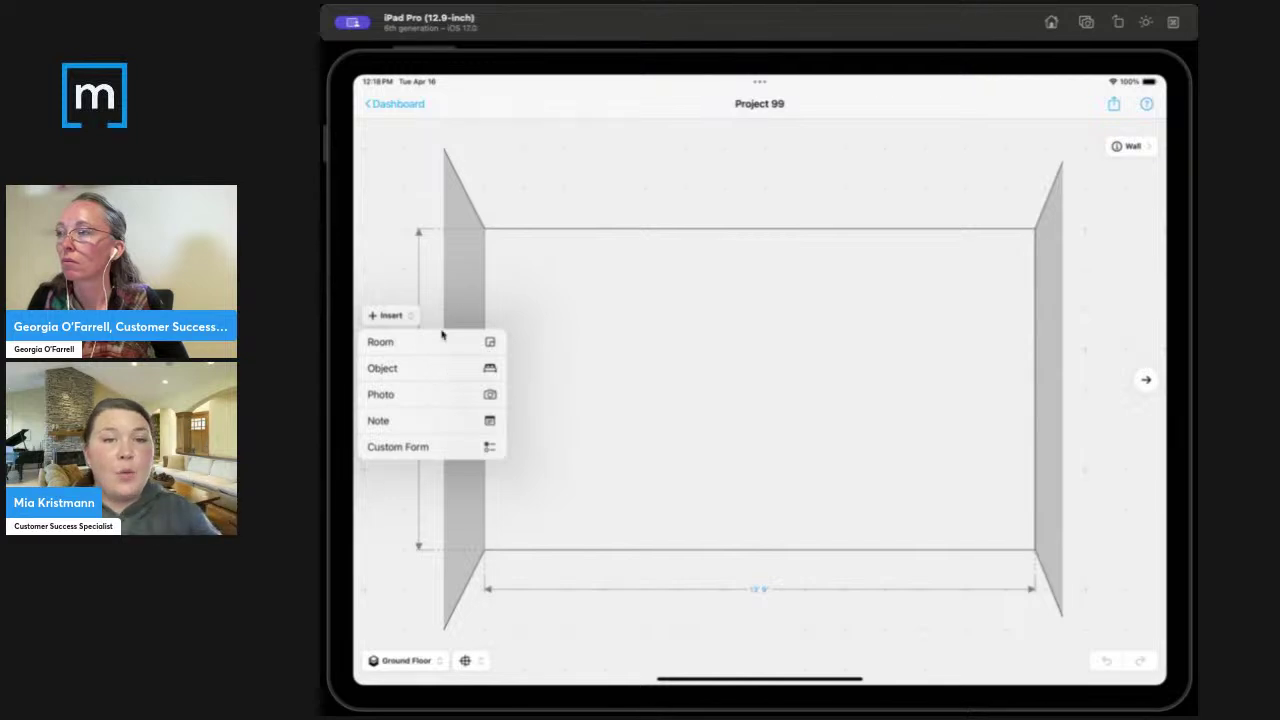
click(724, 280)
click(1134, 146)
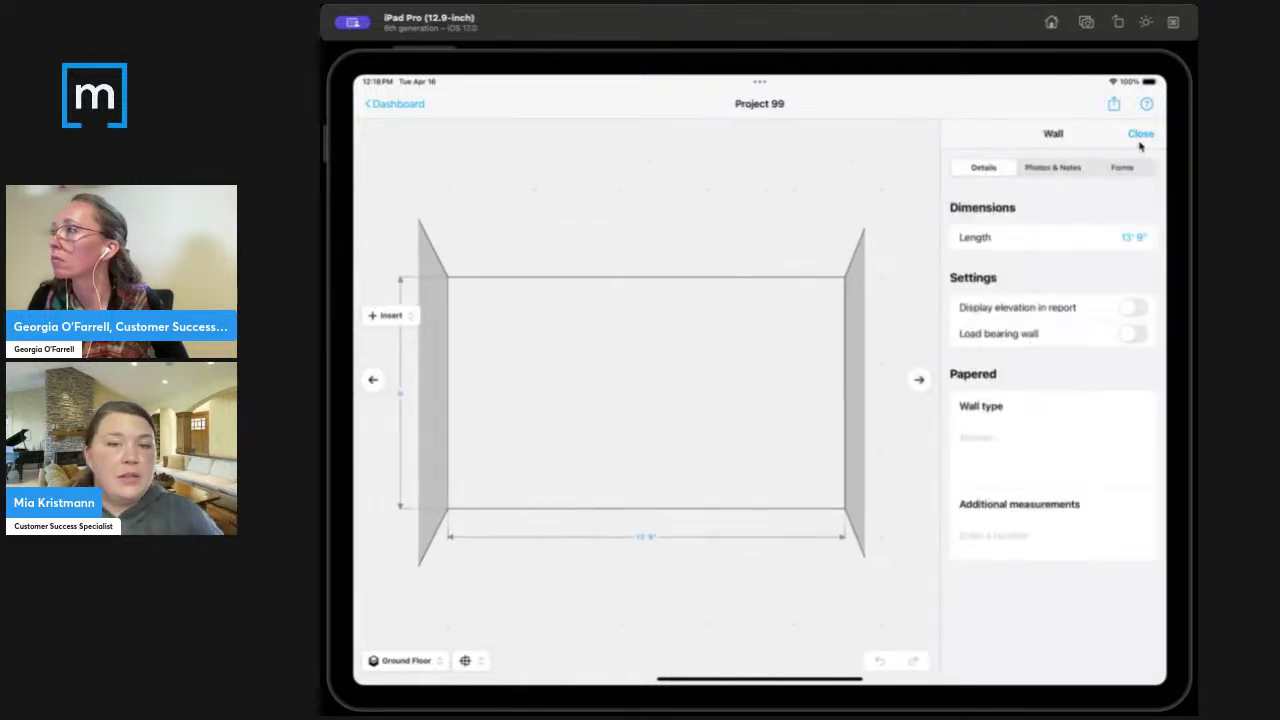
click(1132, 310)
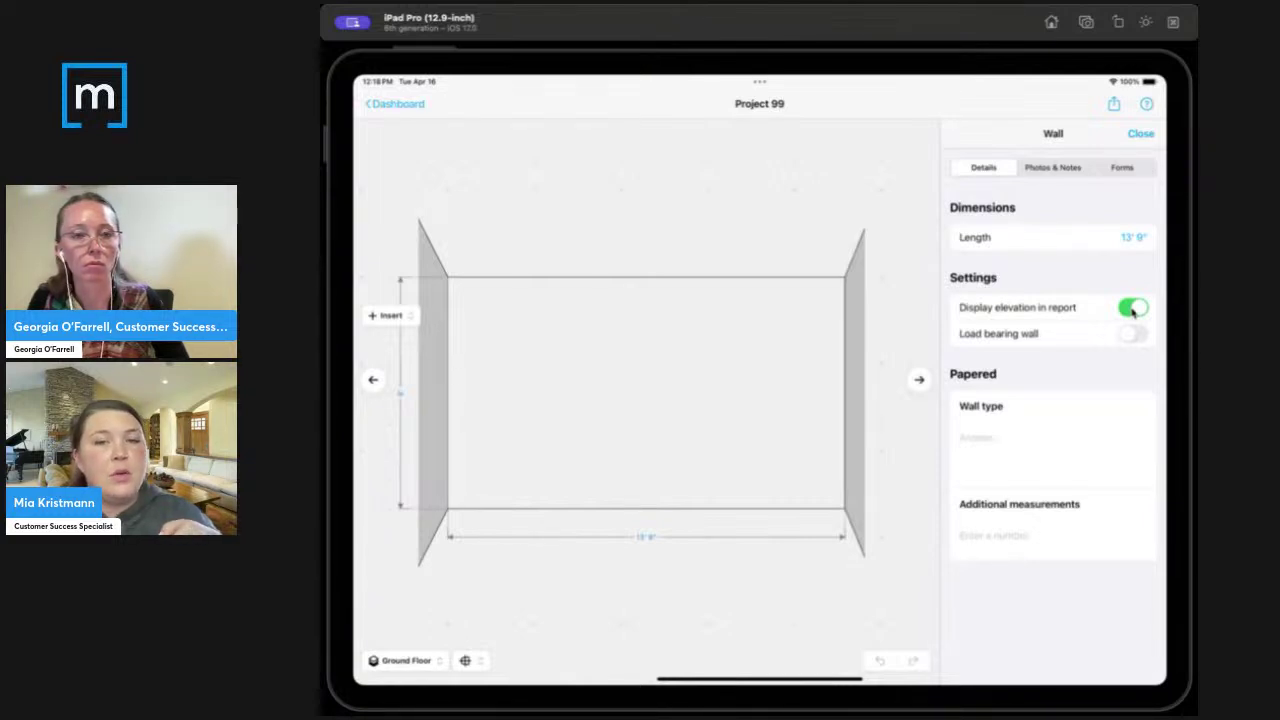
click(1133, 310)
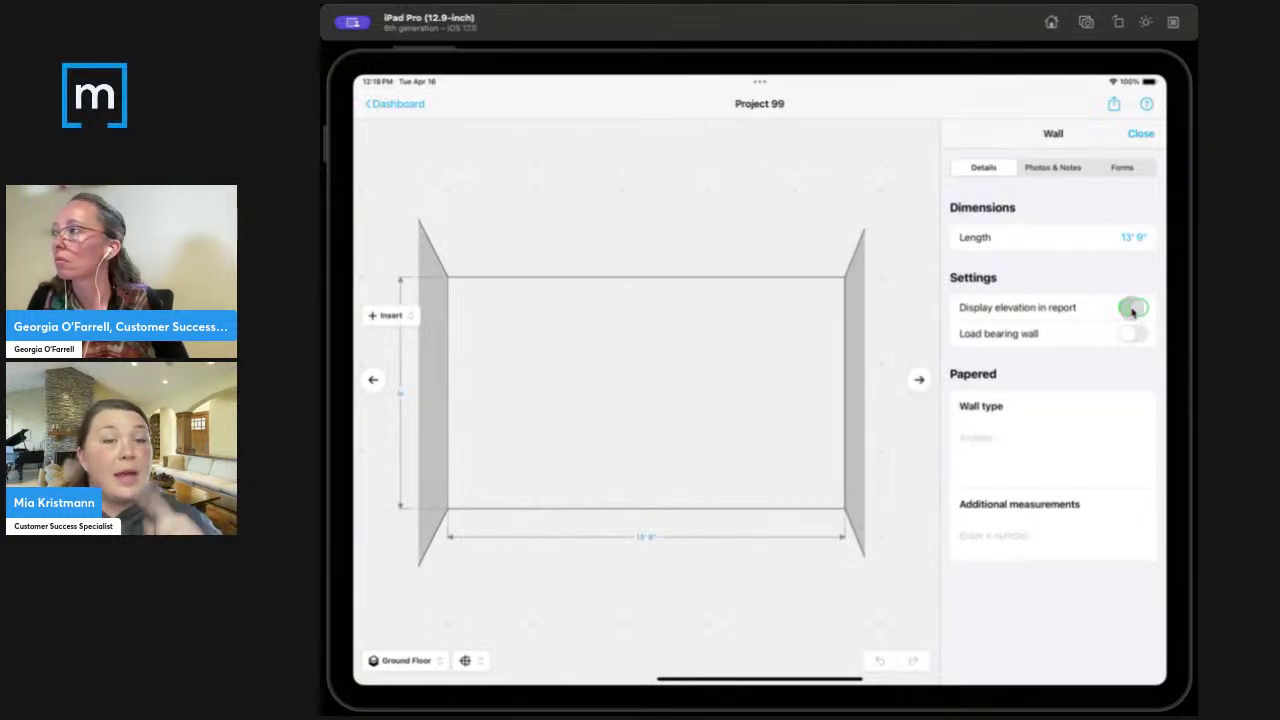
Turn on Display elevation in report for the kitchen wall and close its details.
click(1132, 310)
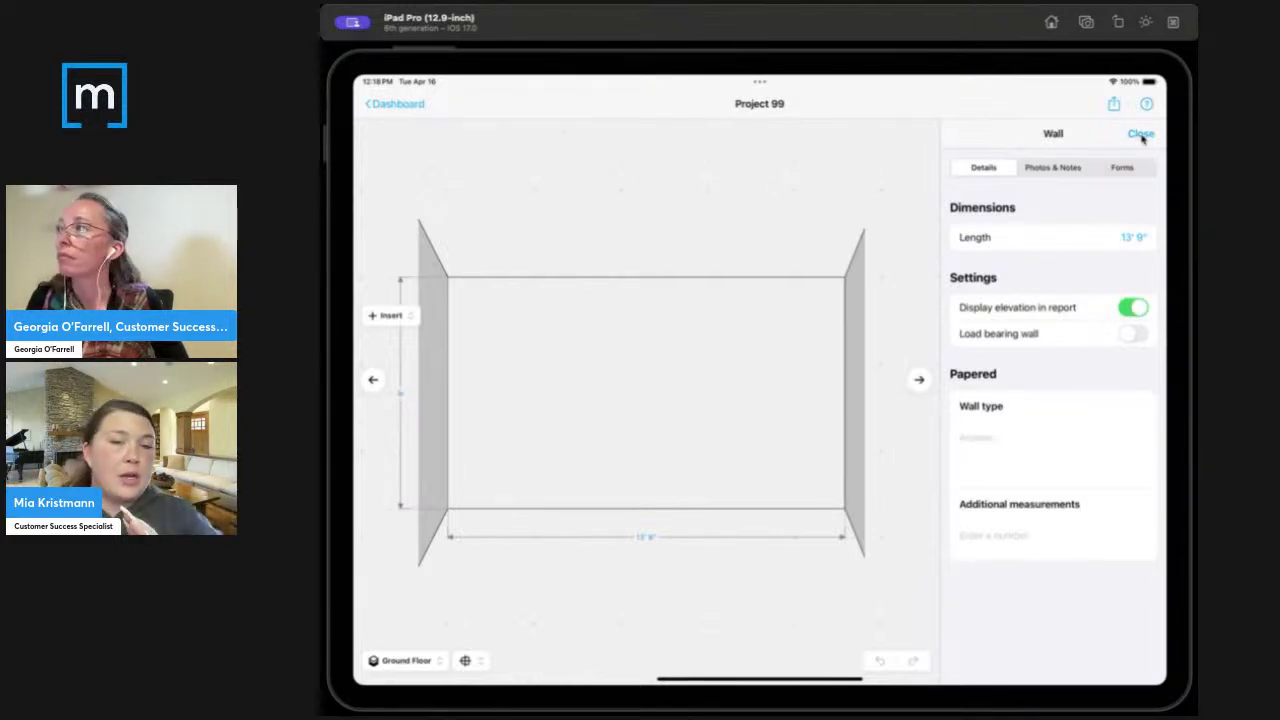
click(1141, 135)
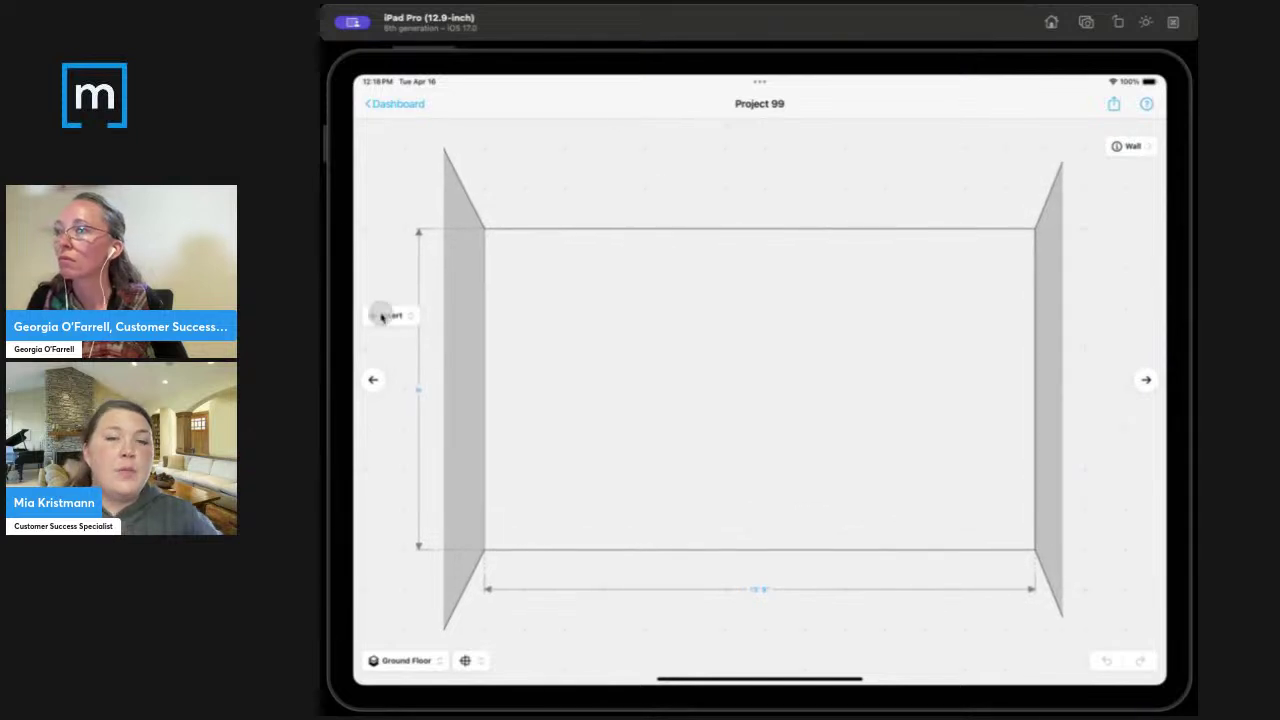
Insert a fixed window on the wall and move it to about 1' 6" from the wall's left corner.
click(382, 316)
click(400, 366)
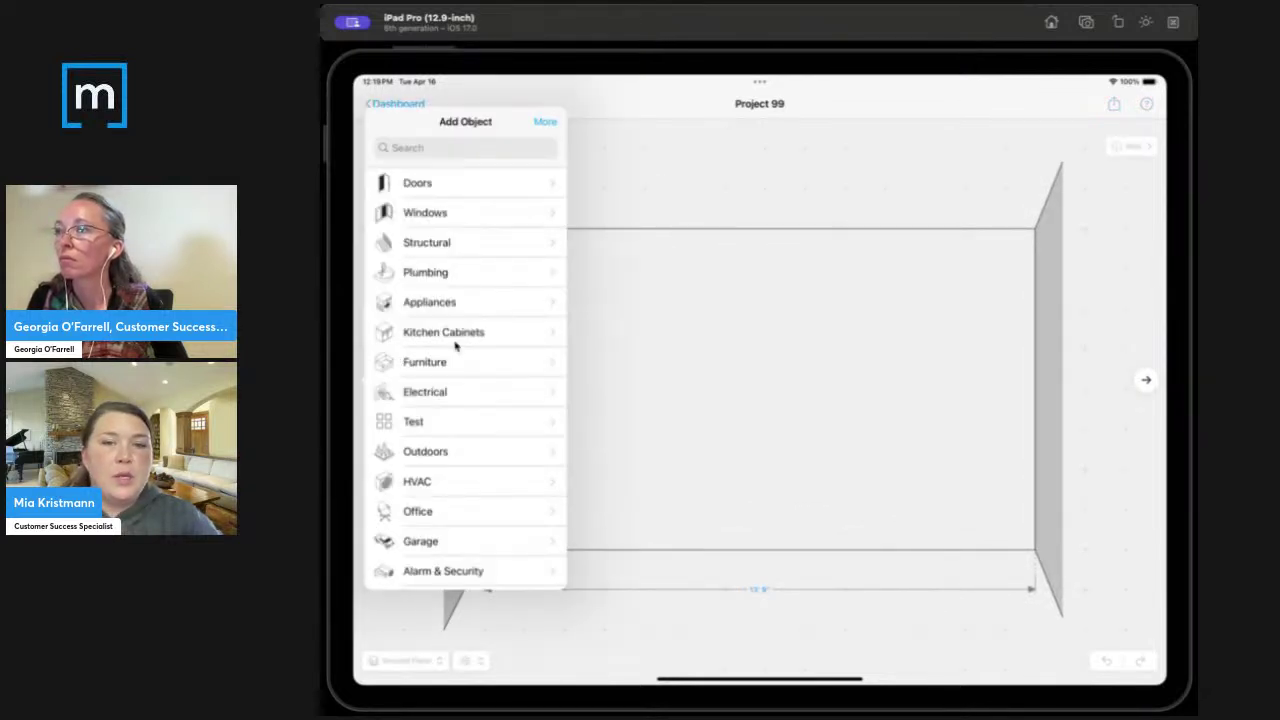
click(432, 212)
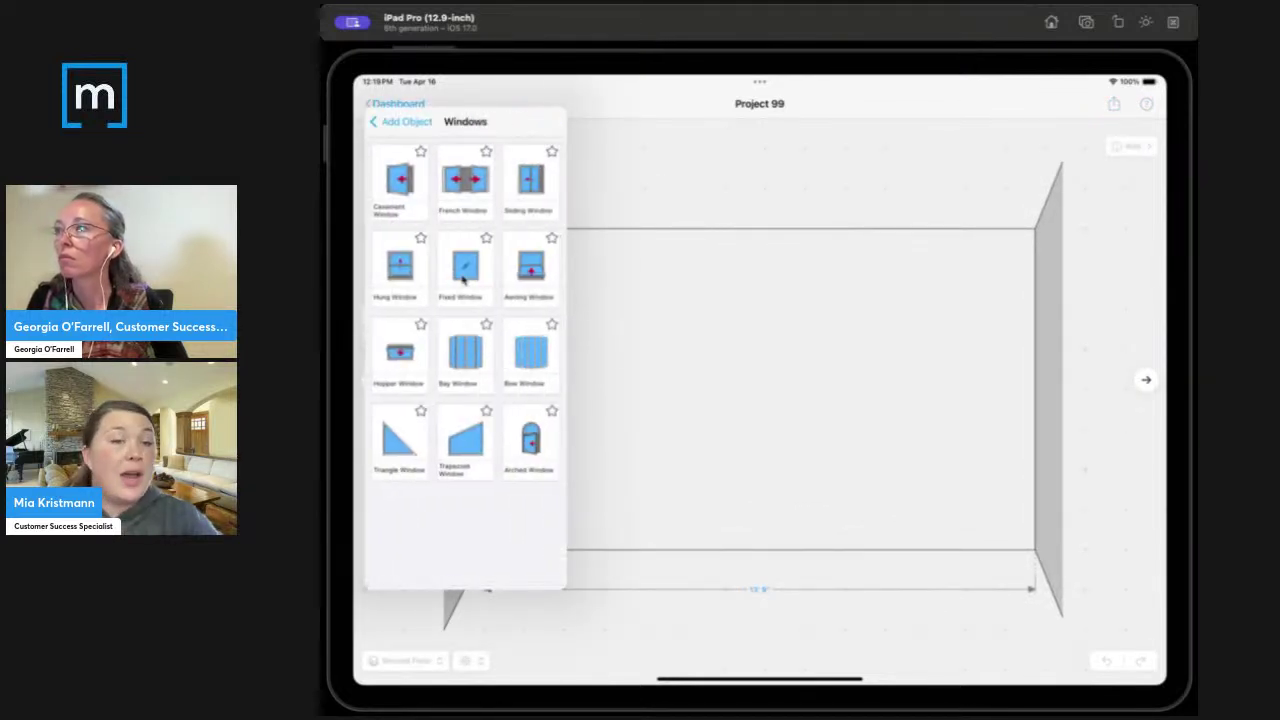
click(462, 274)
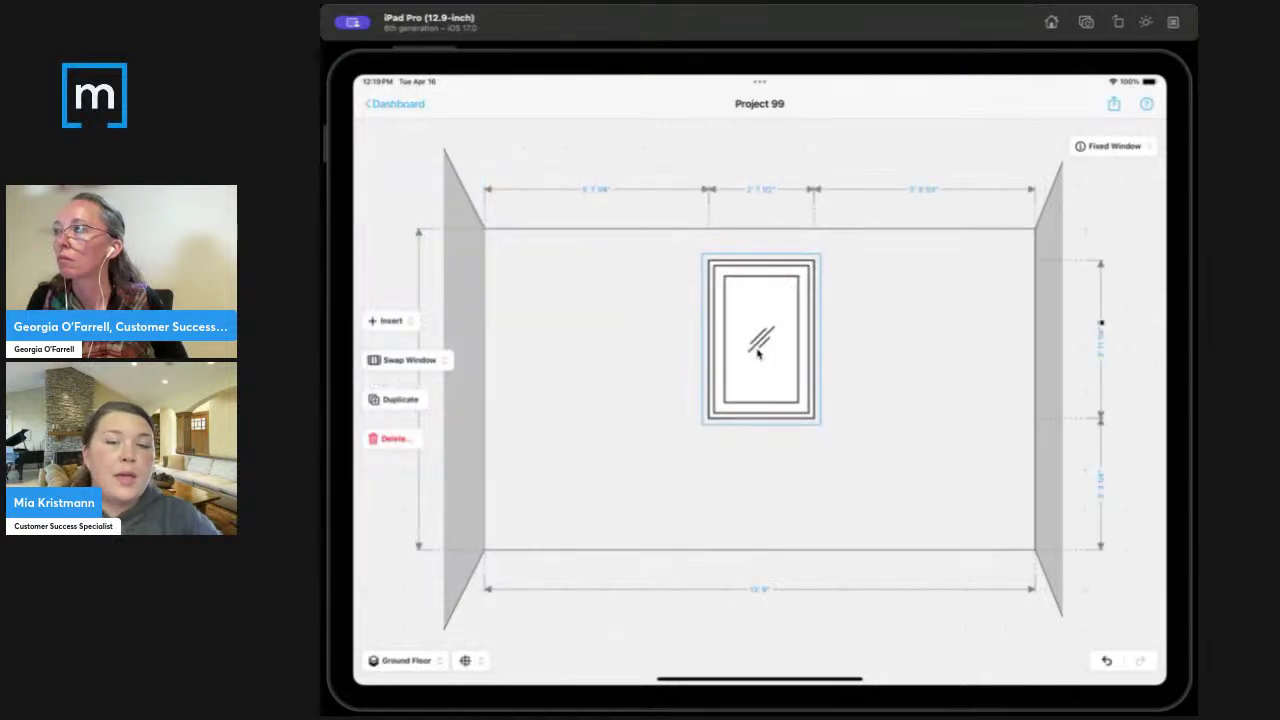
drag(755, 311, 580, 309)
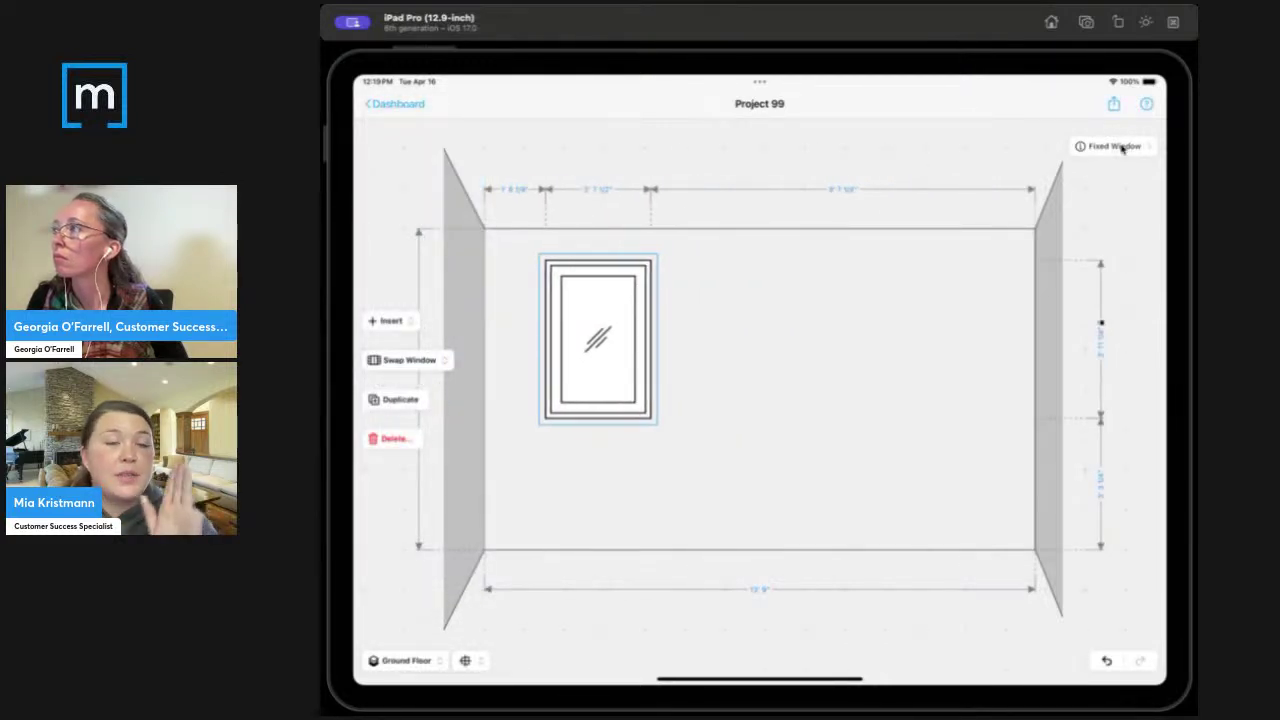
Set the fixed window's distance to floor to 2' 3 1/4" and shift it to about 2' 1 3/4" from the left corner.
click(1112, 146)
click(1053, 296)
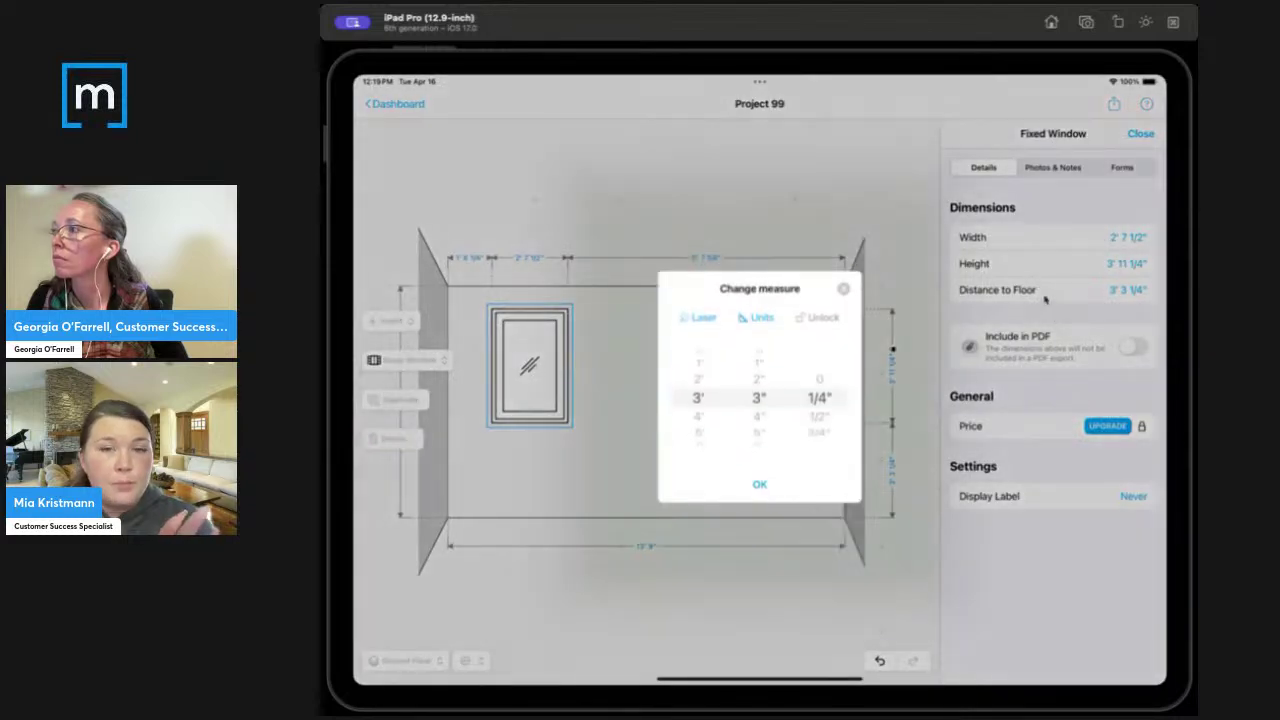
drag(713, 383, 700, 420)
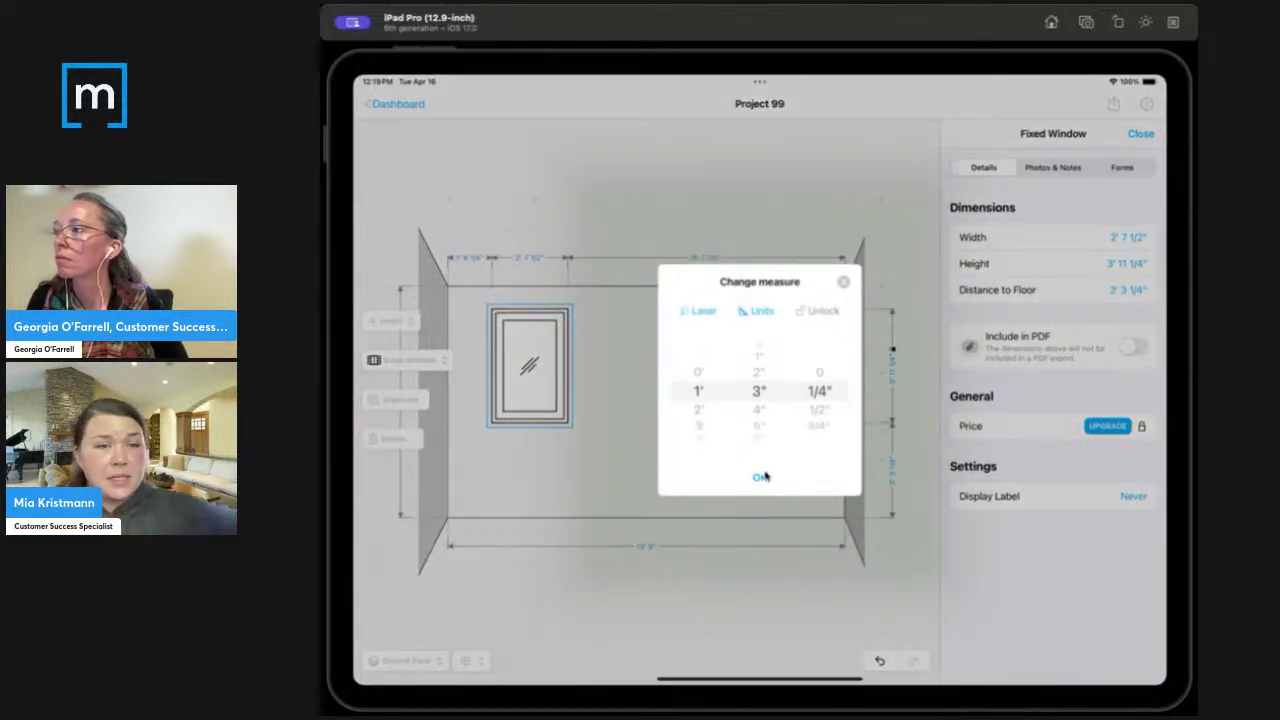
click(763, 476)
click(1108, 290)
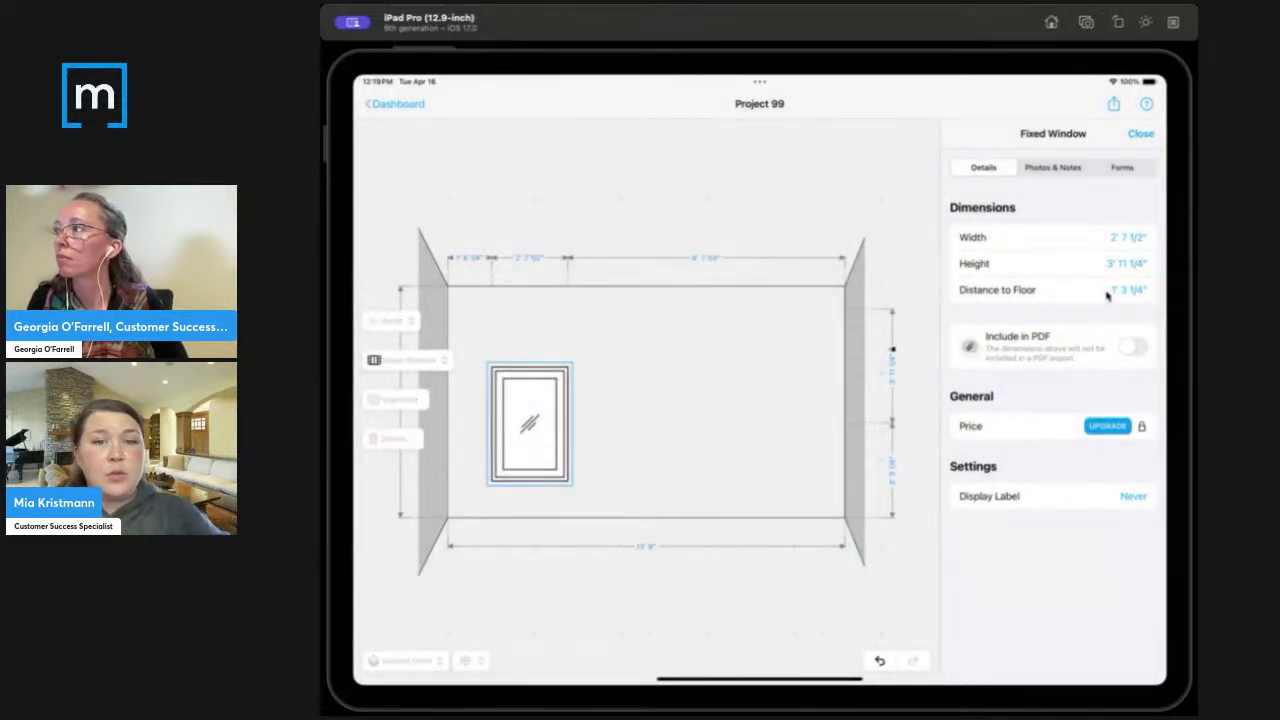
drag(683, 392, 700, 358)
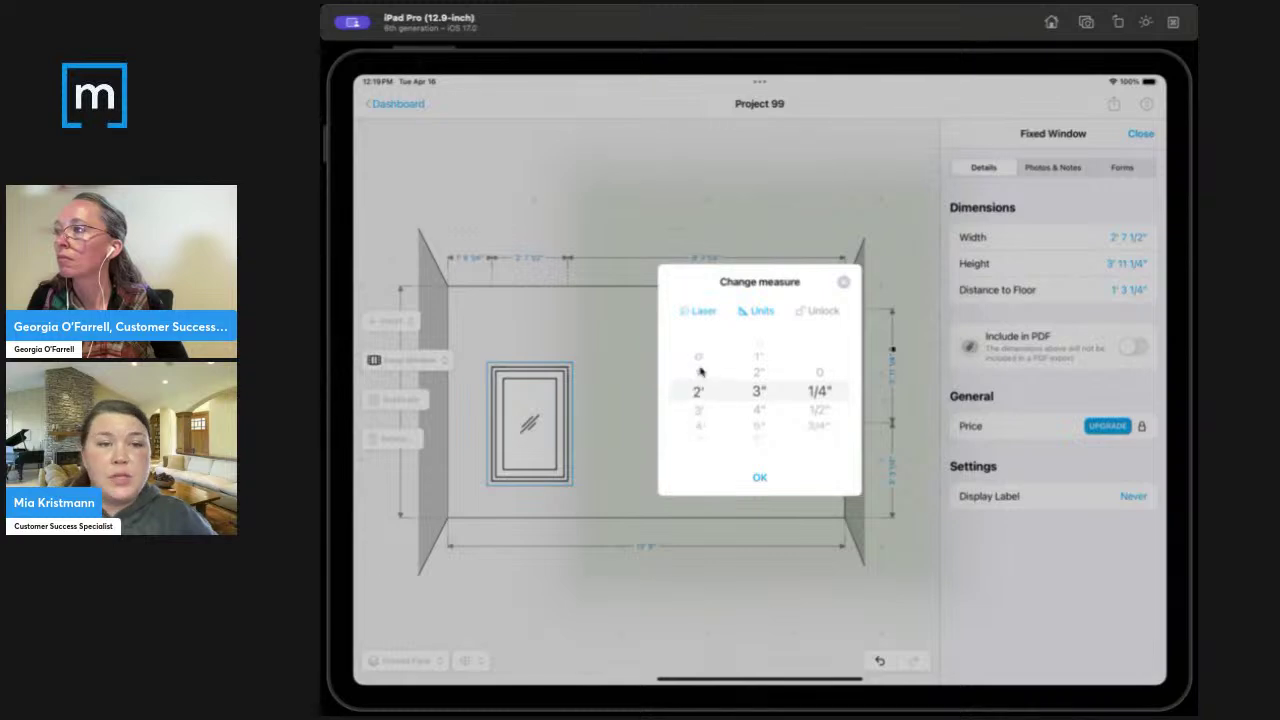
click(753, 476)
drag(545, 410, 564, 410)
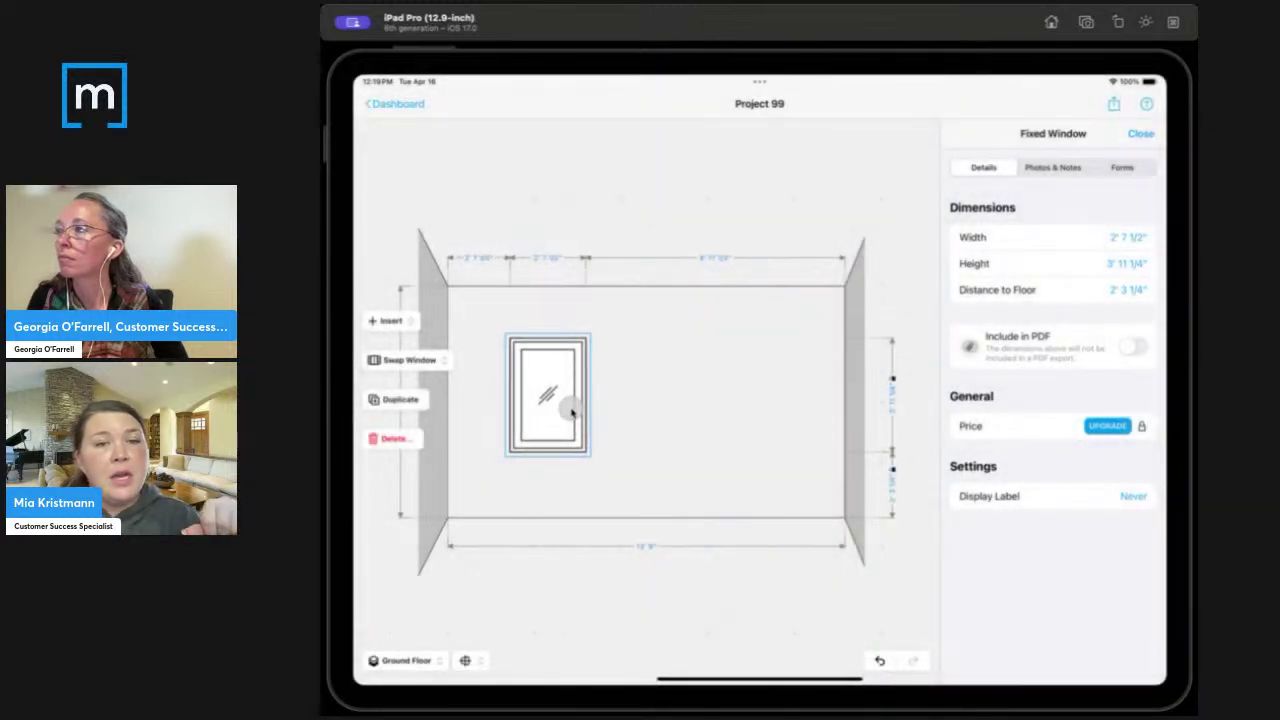
click(1148, 136)
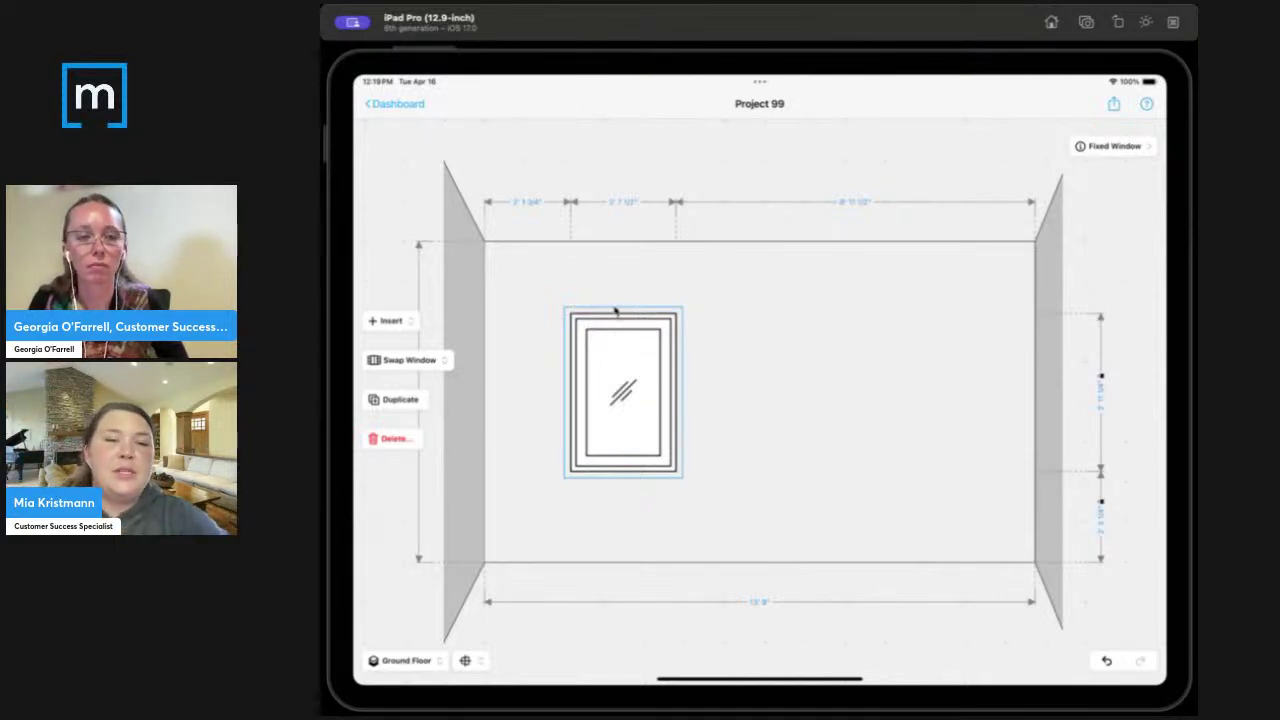
Check the window's placement in the plan view and the 3D view, and return to the wall elevation.
click(478, 666)
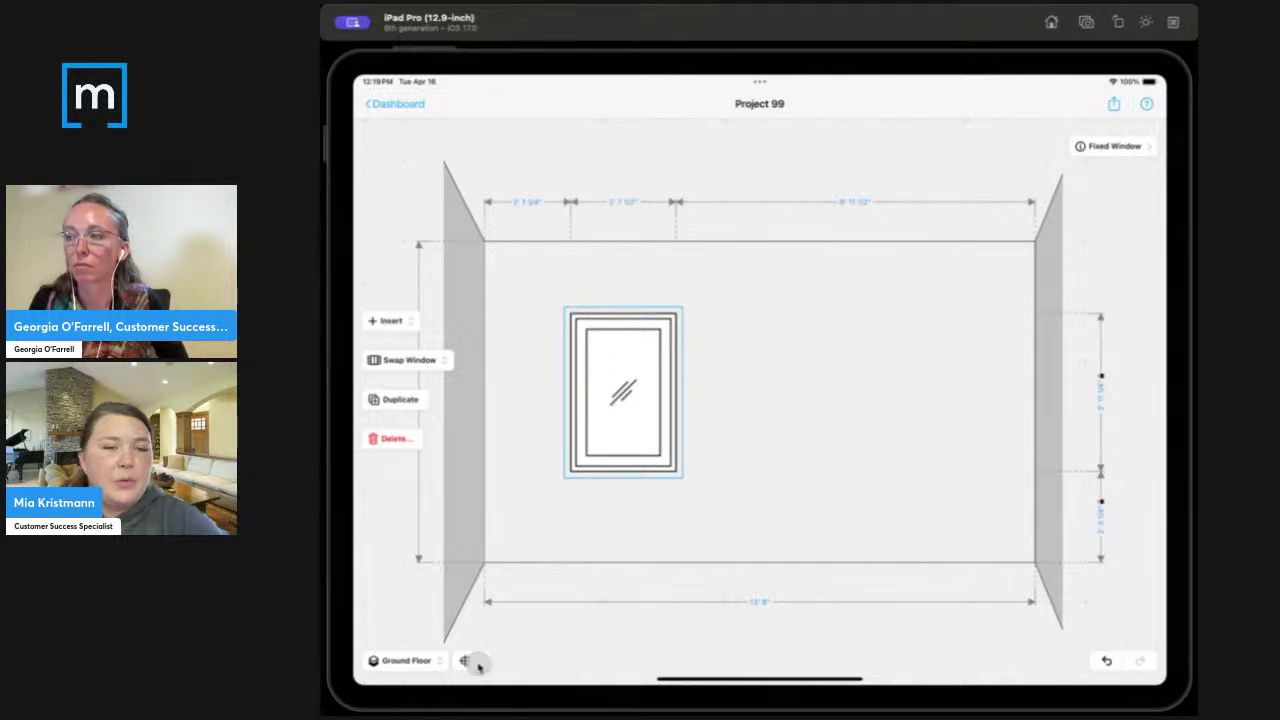
click(490, 556)
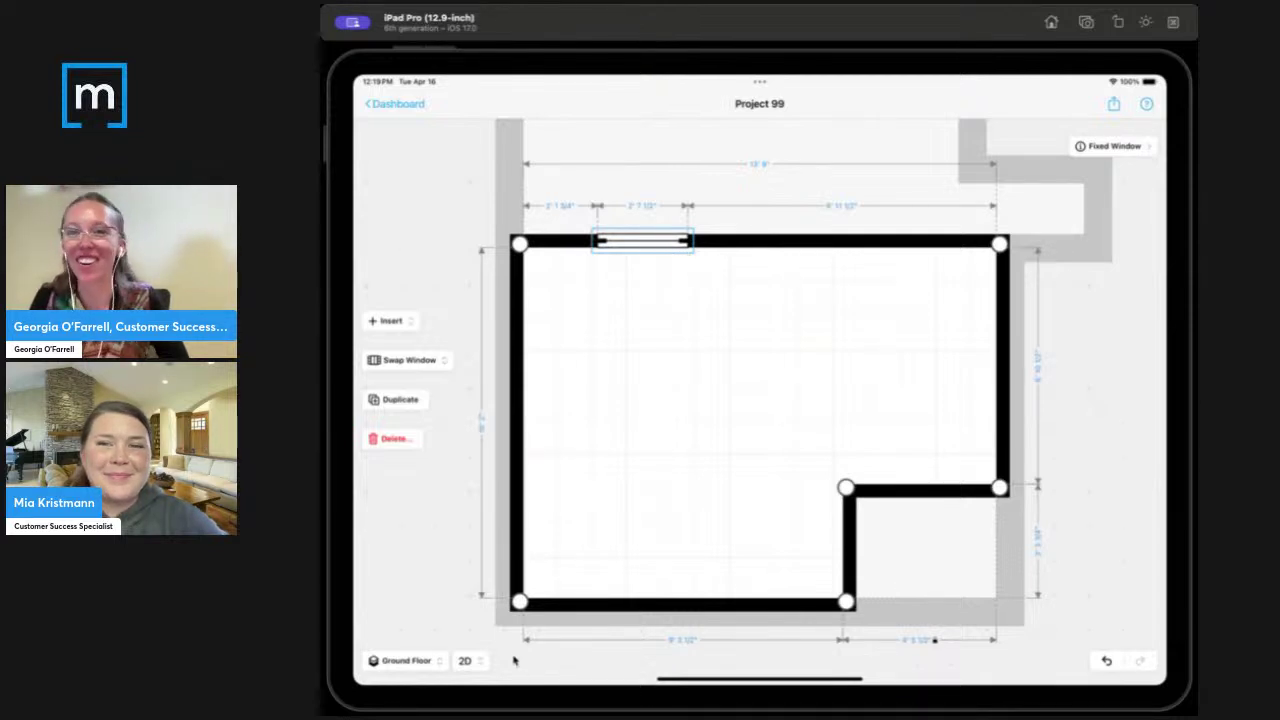
click(466, 661)
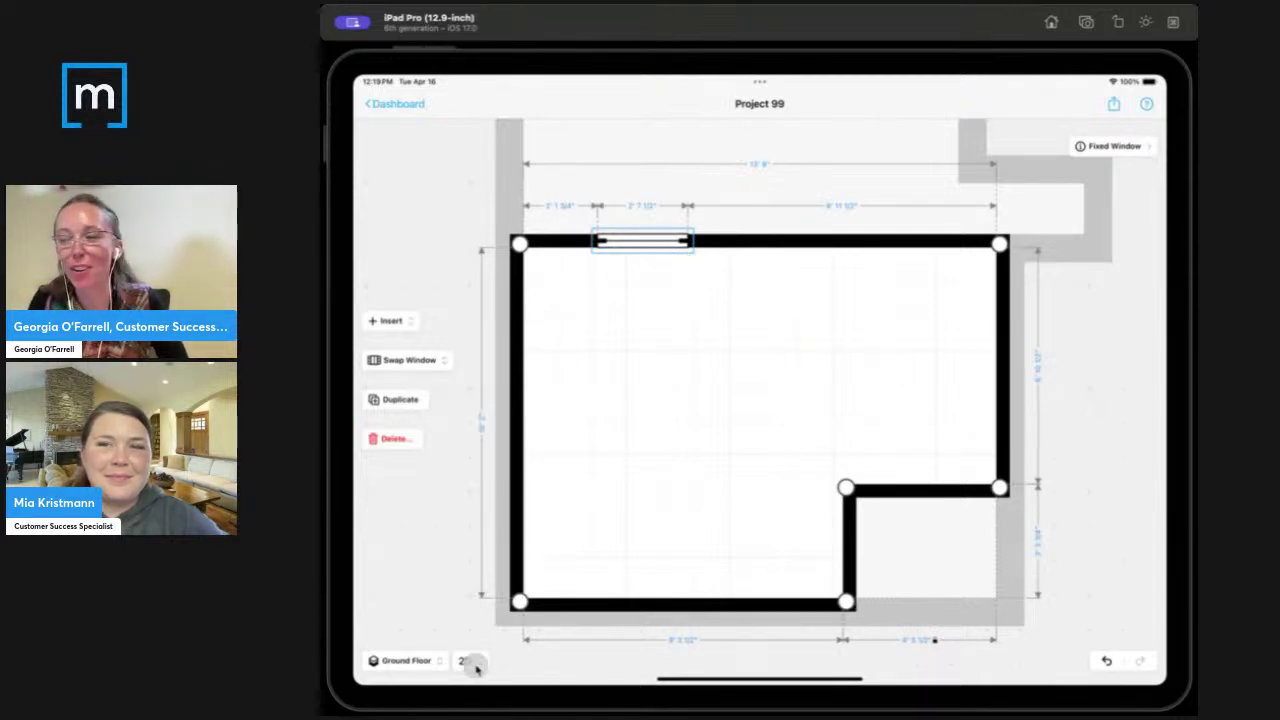
click(487, 588)
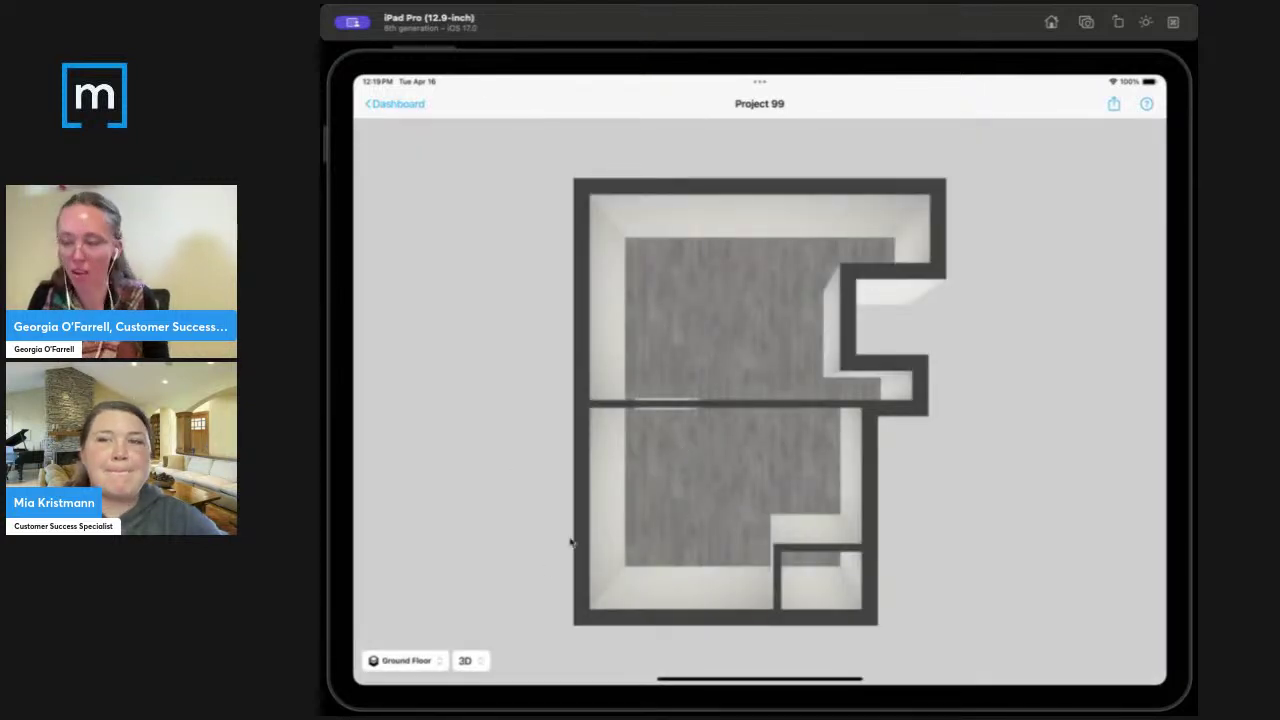
click(468, 661)
click(484, 624)
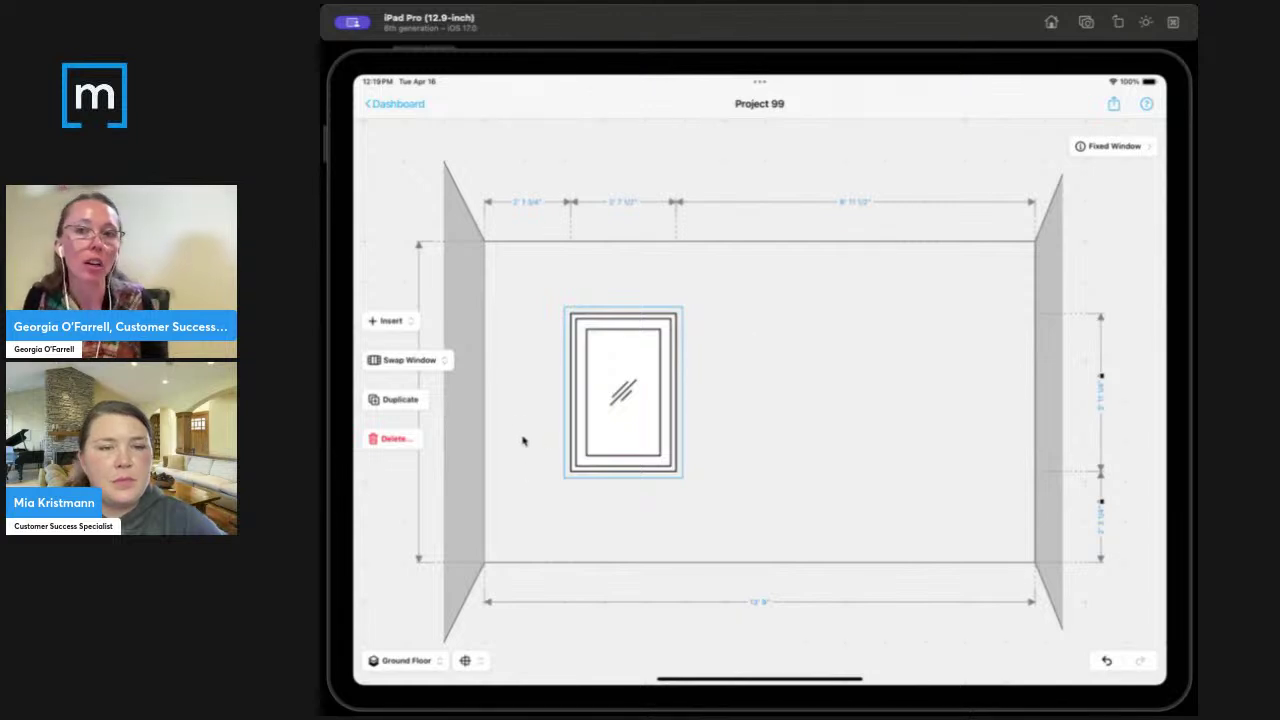
Go through the elevations of the kitchen's other walls one by one, and return to the plan view with the wall deselected.
click(963, 355)
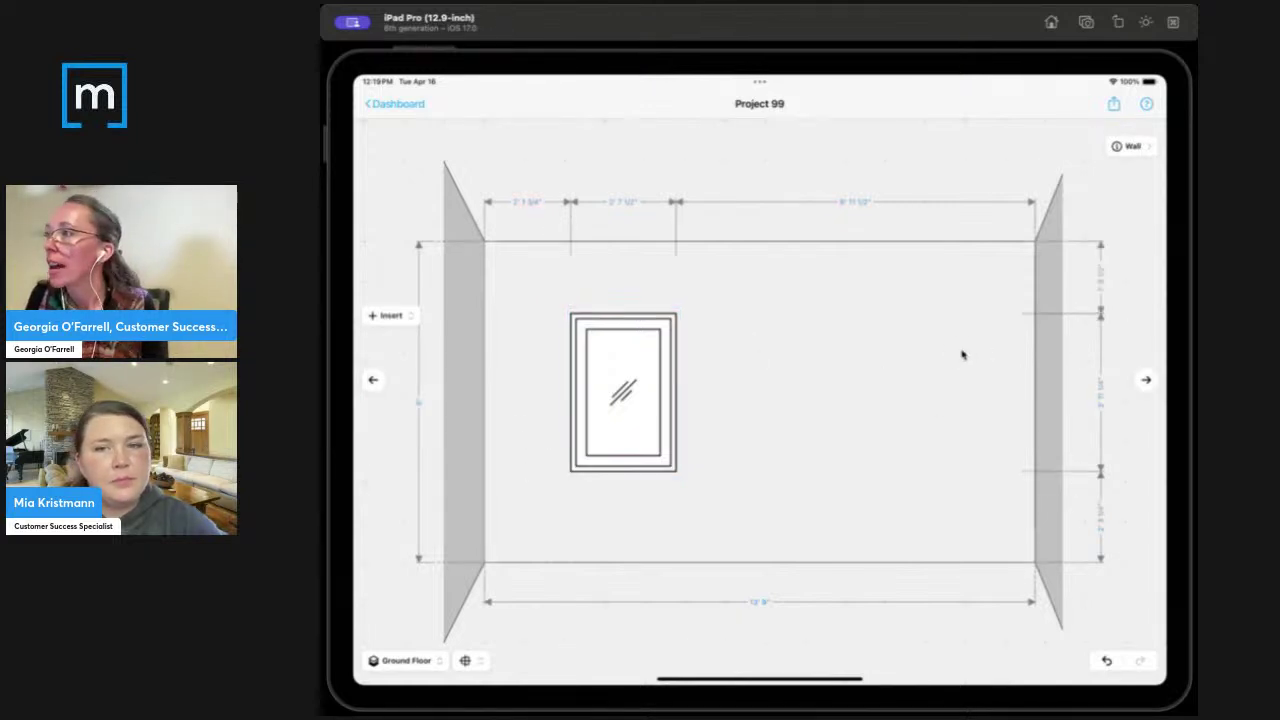
click(1145, 381)
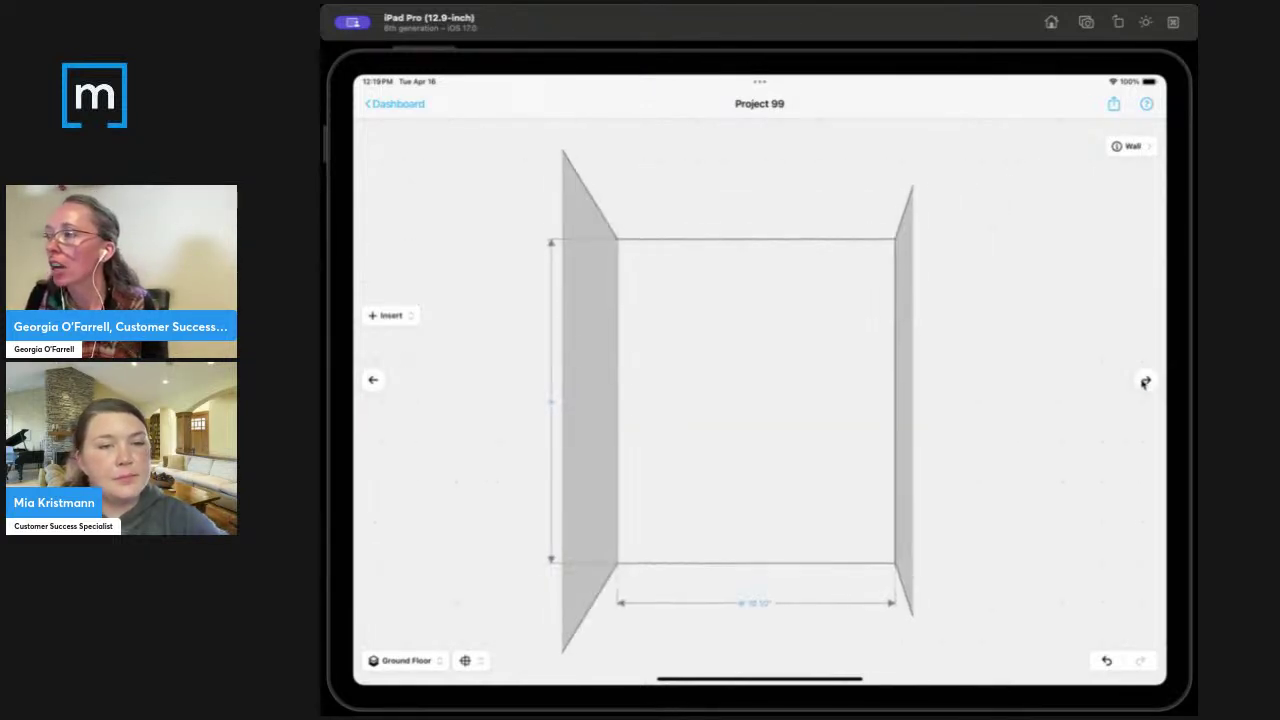
click(1145, 381)
click(1145, 381)
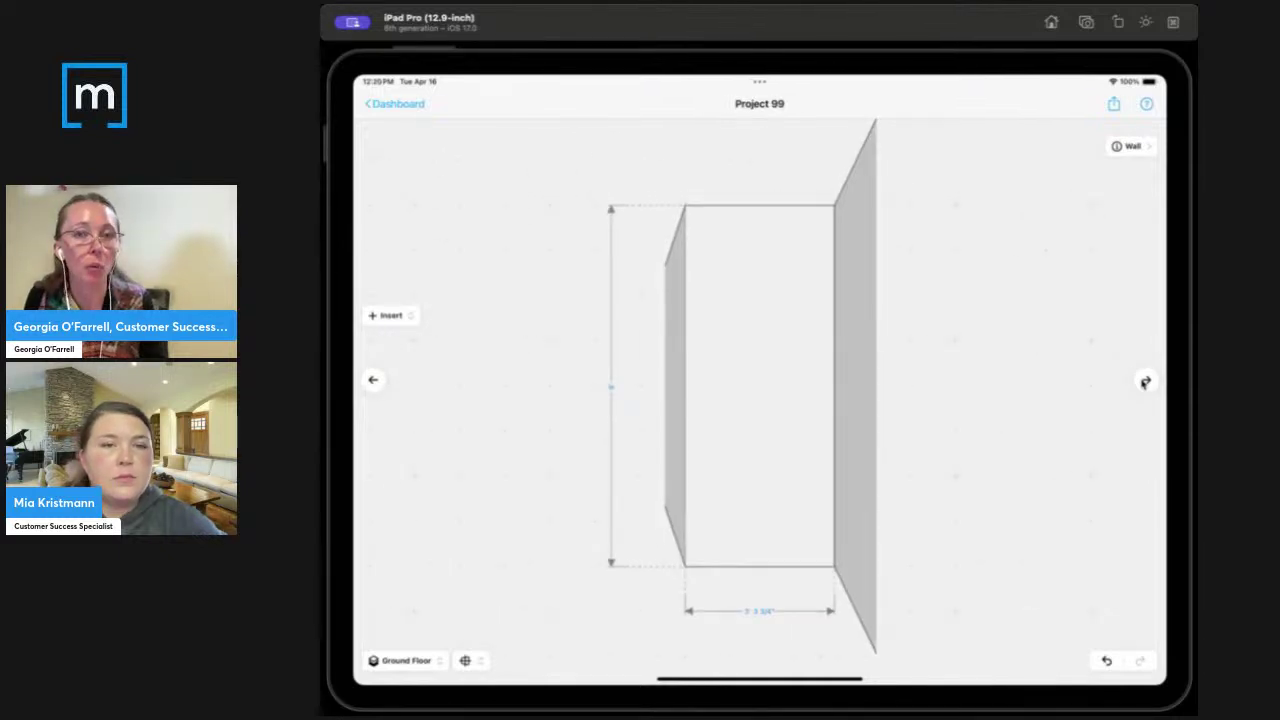
click(1145, 381)
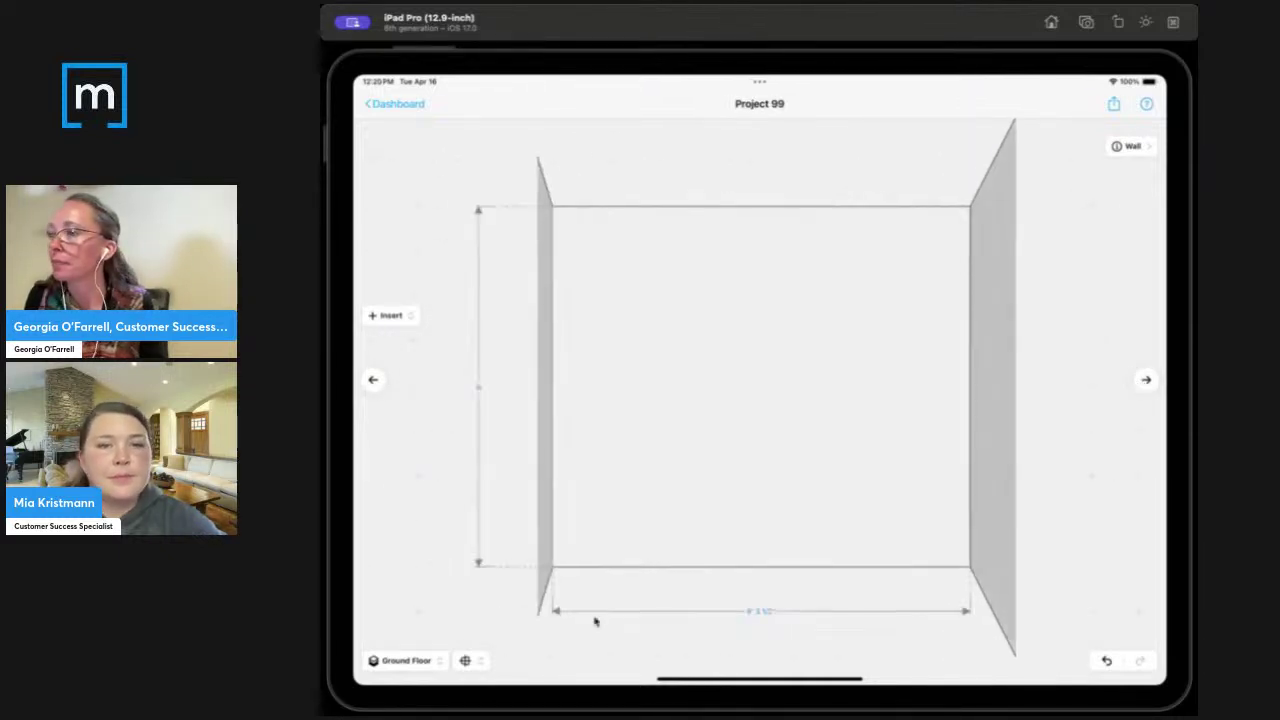
click(470, 660)
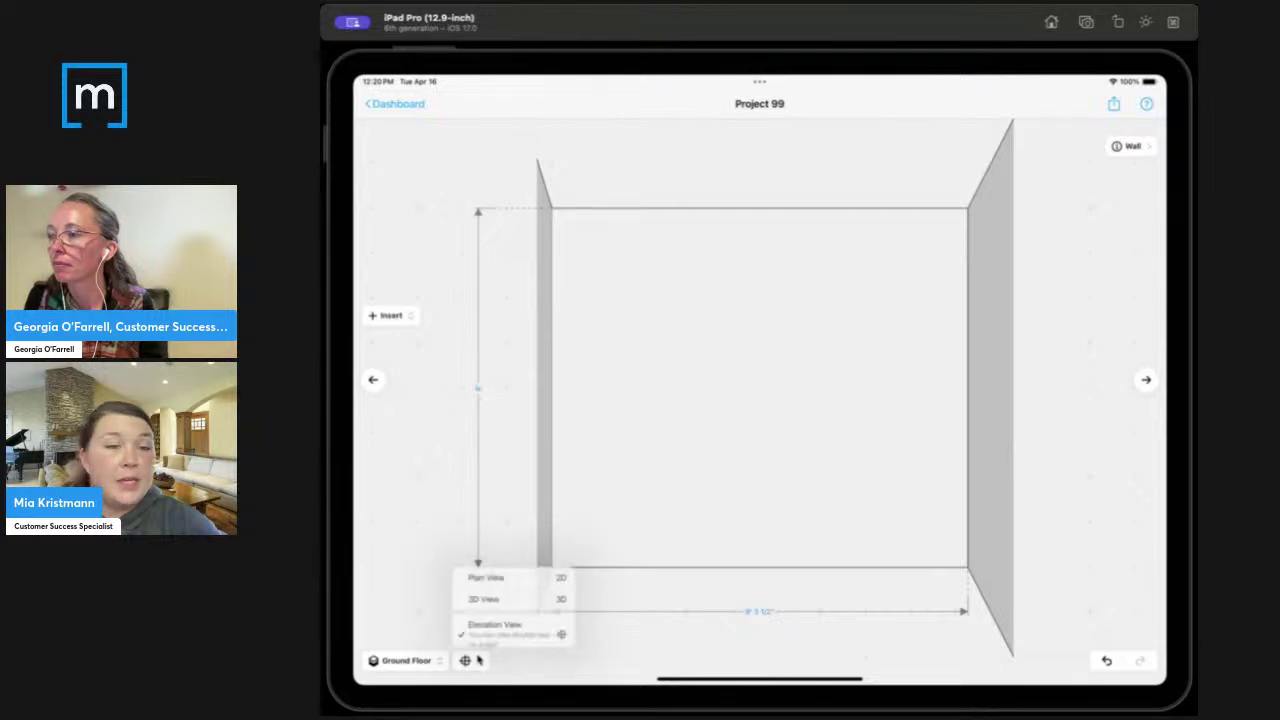
click(480, 567)
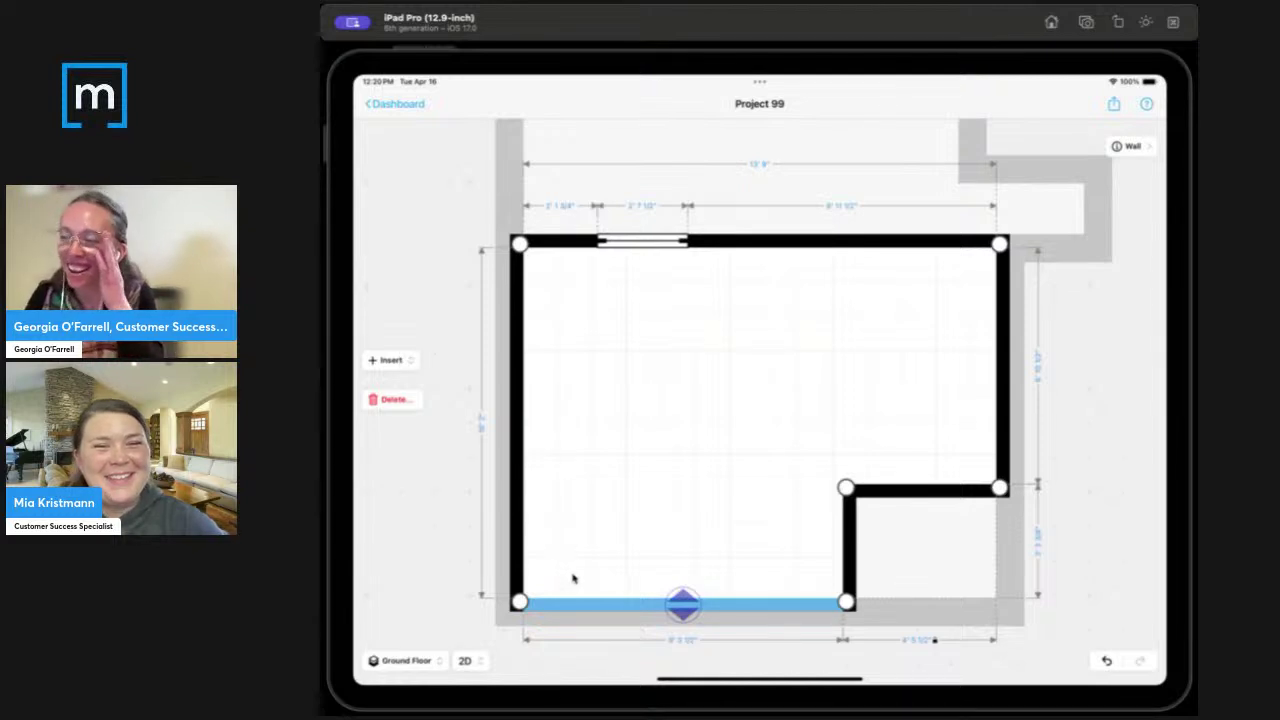
click(453, 565)
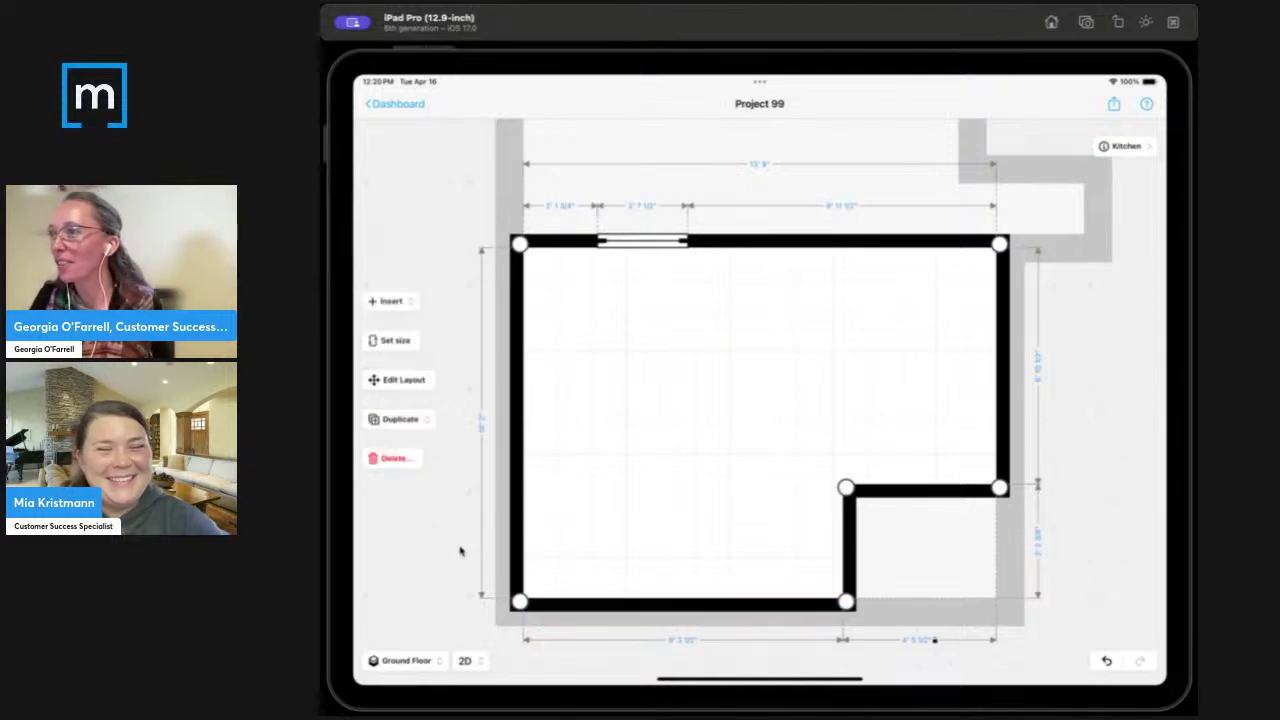
Add an interior wall about 5' 1" long from the kitchen's lower wall, about 3' 8" from the left wall, and check its details.
click(603, 605)
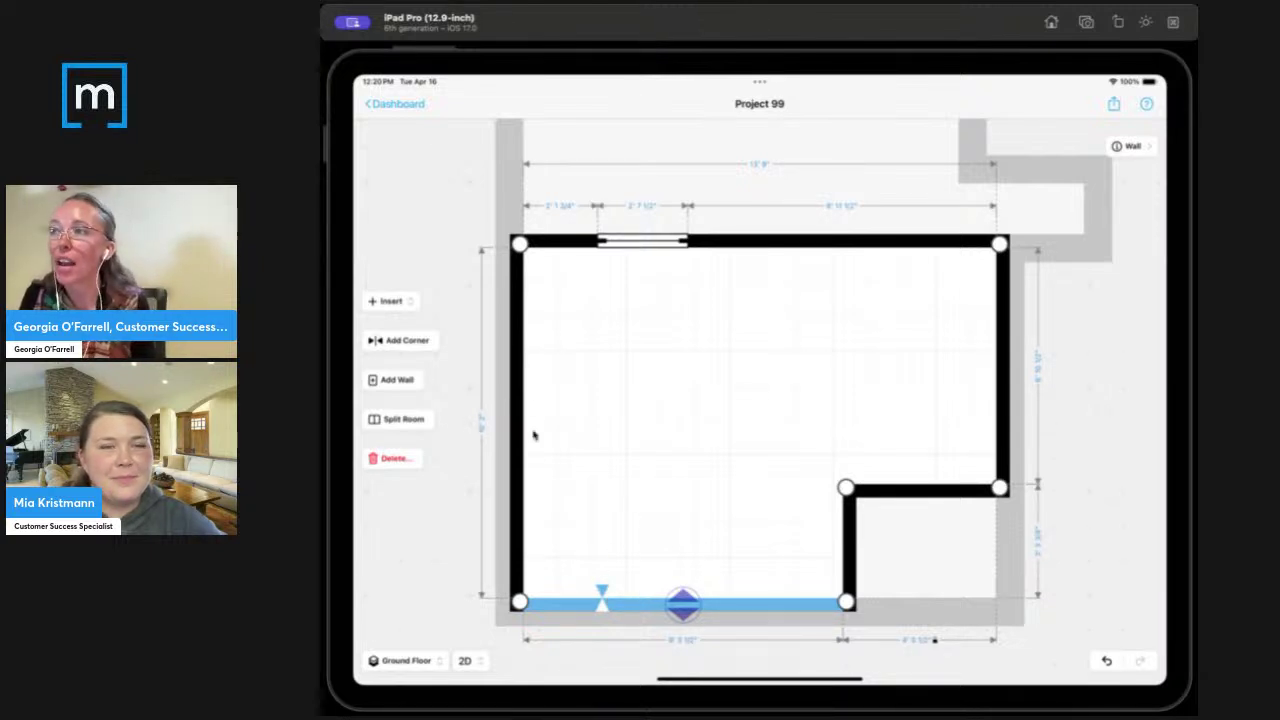
click(647, 606)
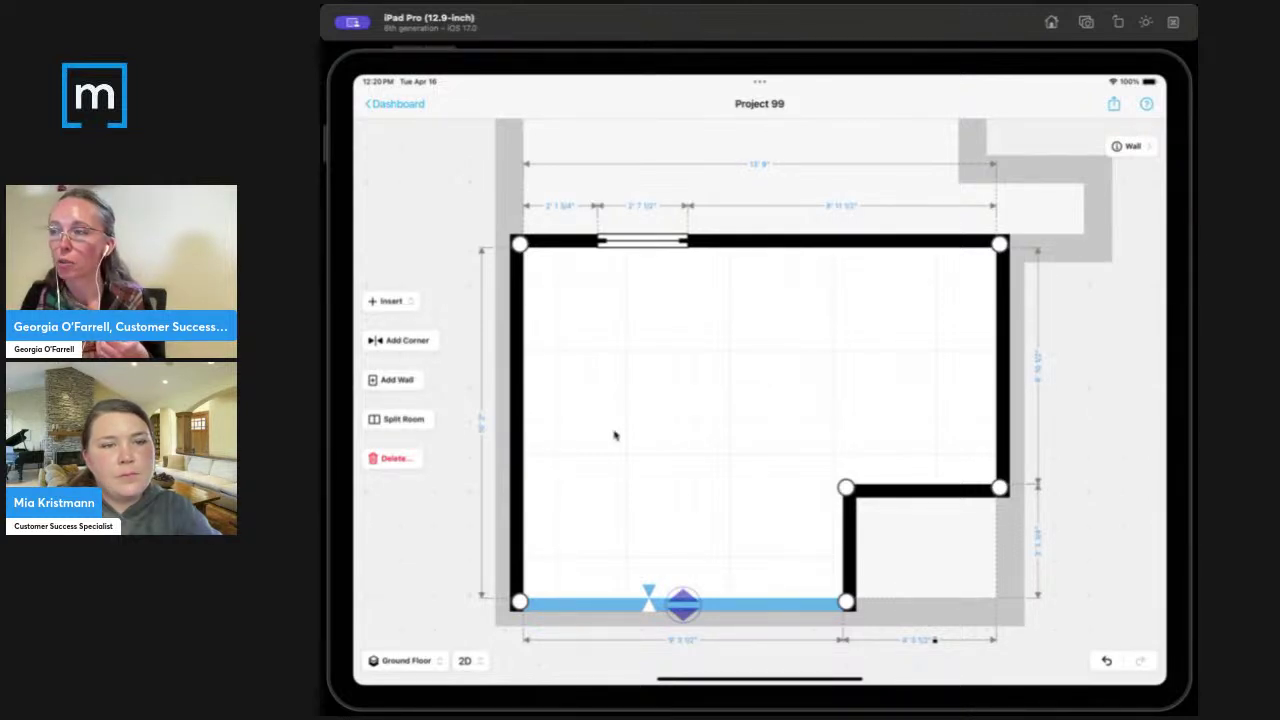
click(640, 607)
click(647, 607)
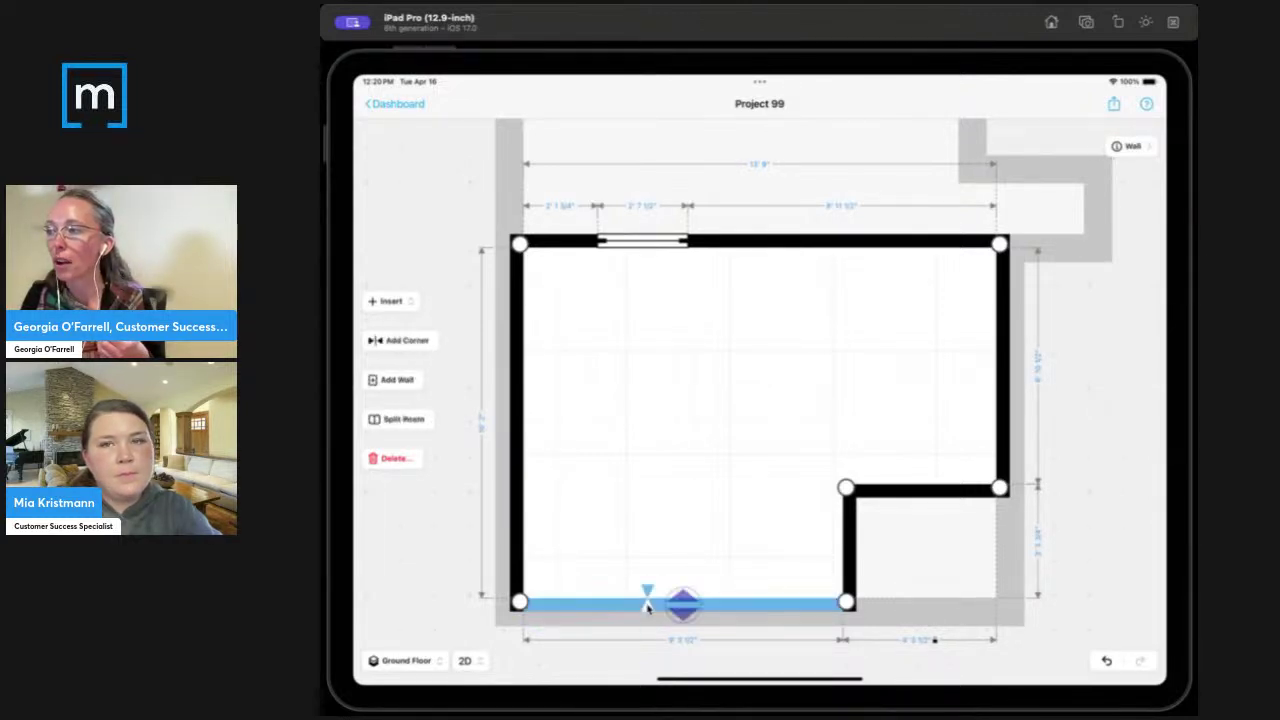
click(399, 382)
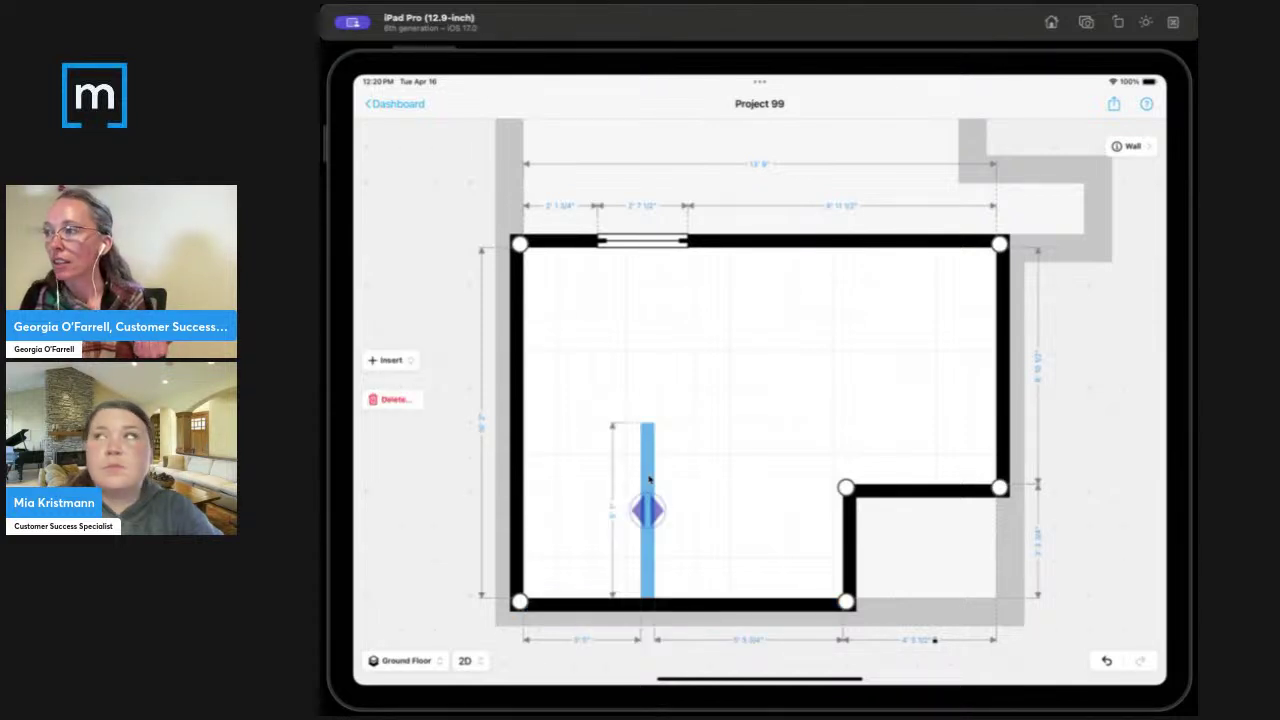
drag(649, 481, 667, 477)
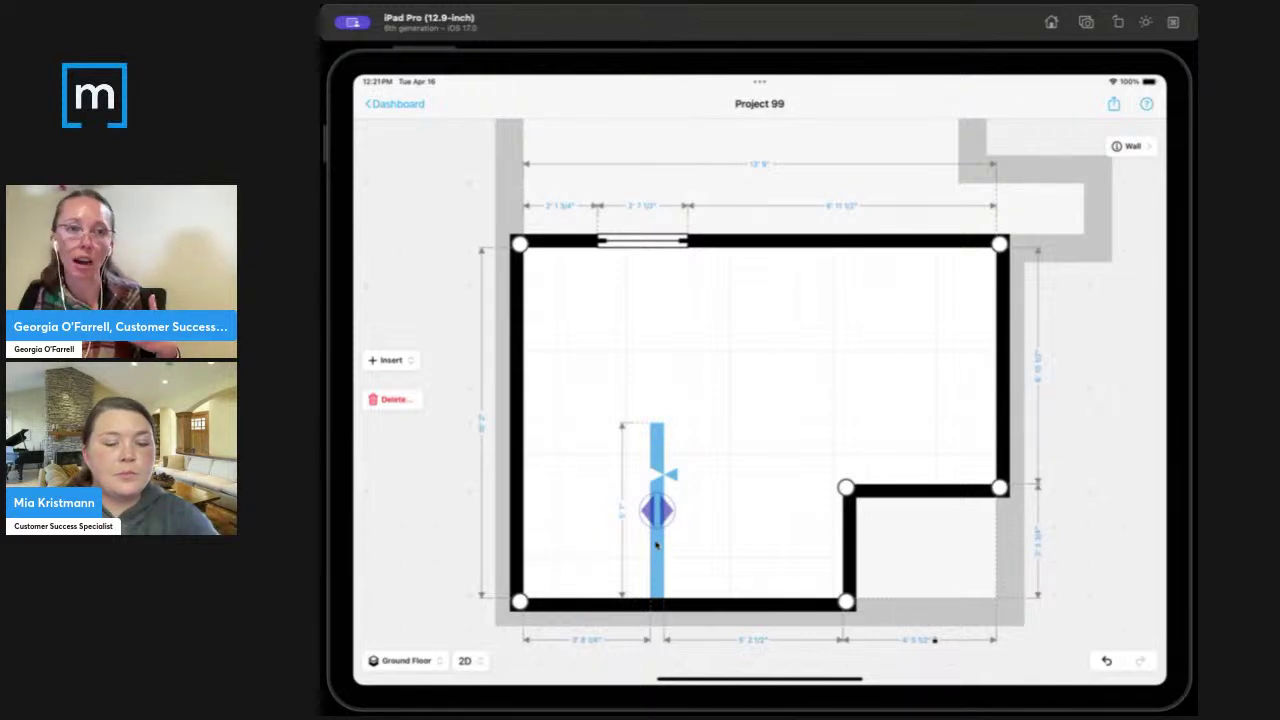
click(1132, 146)
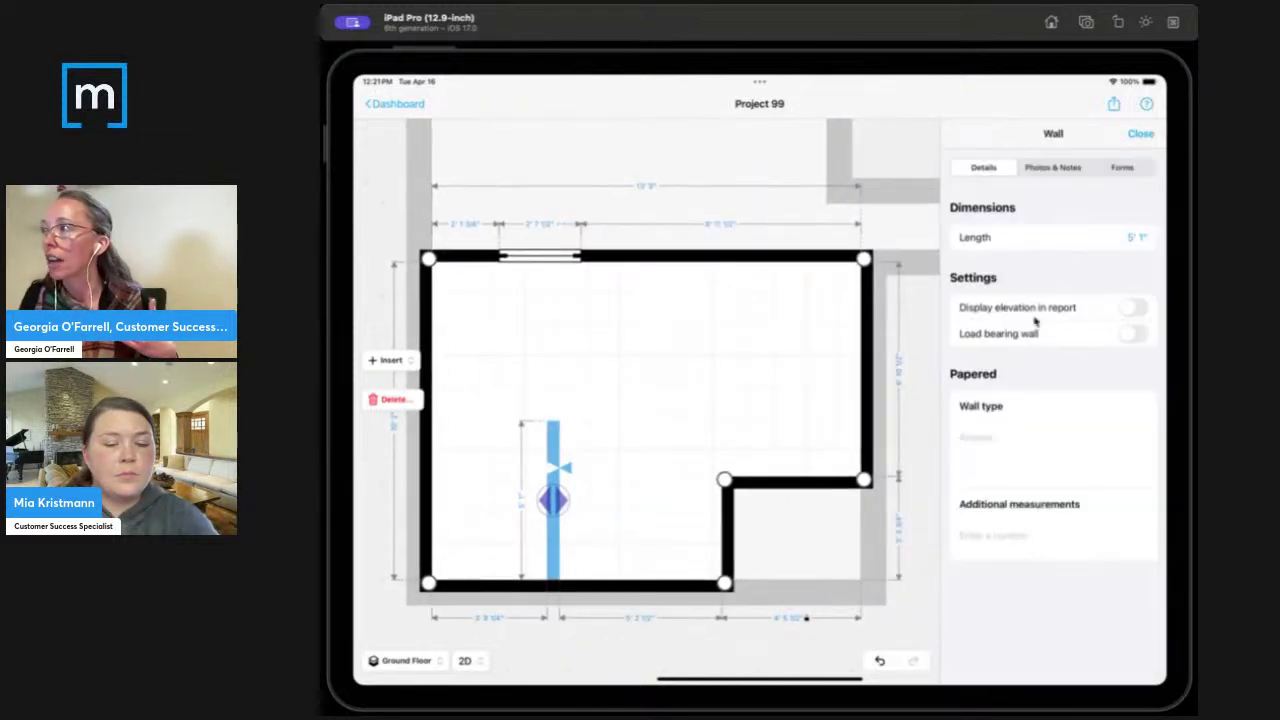
click(1146, 137)
Insert an electrical Switch on the right side of the interior wall and move it down along the wall.
click(392, 358)
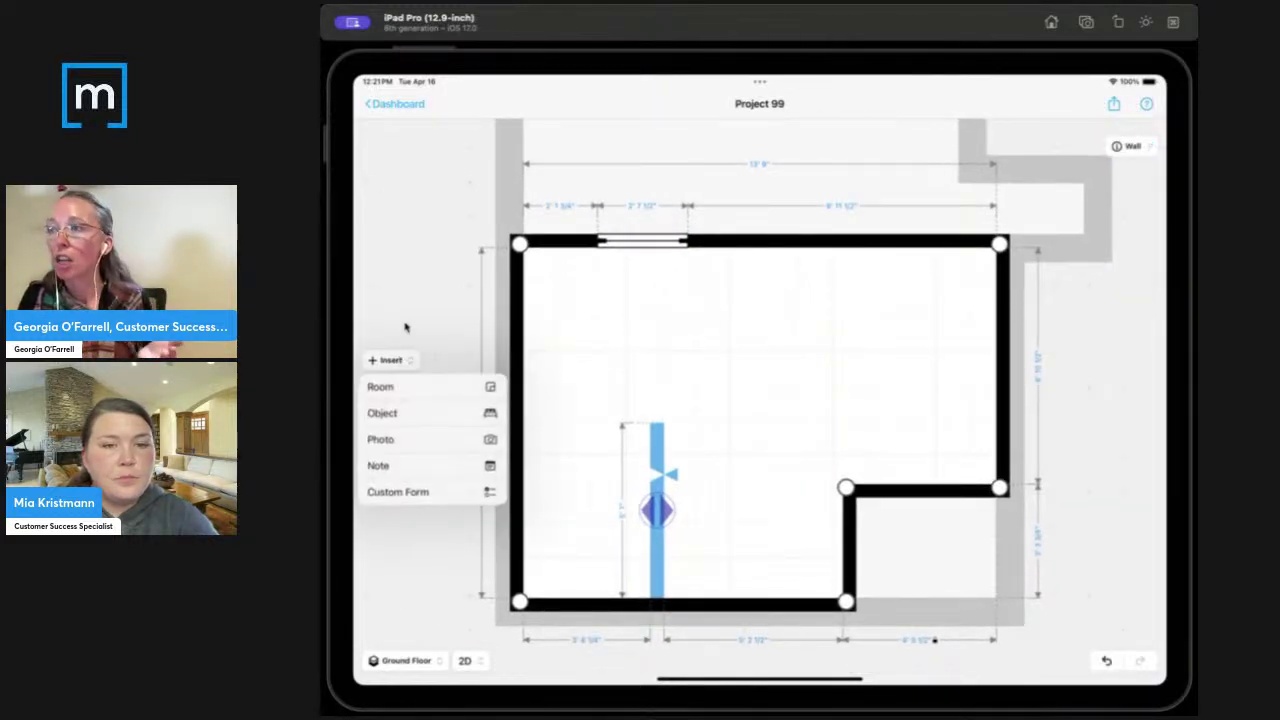
click(412, 411)
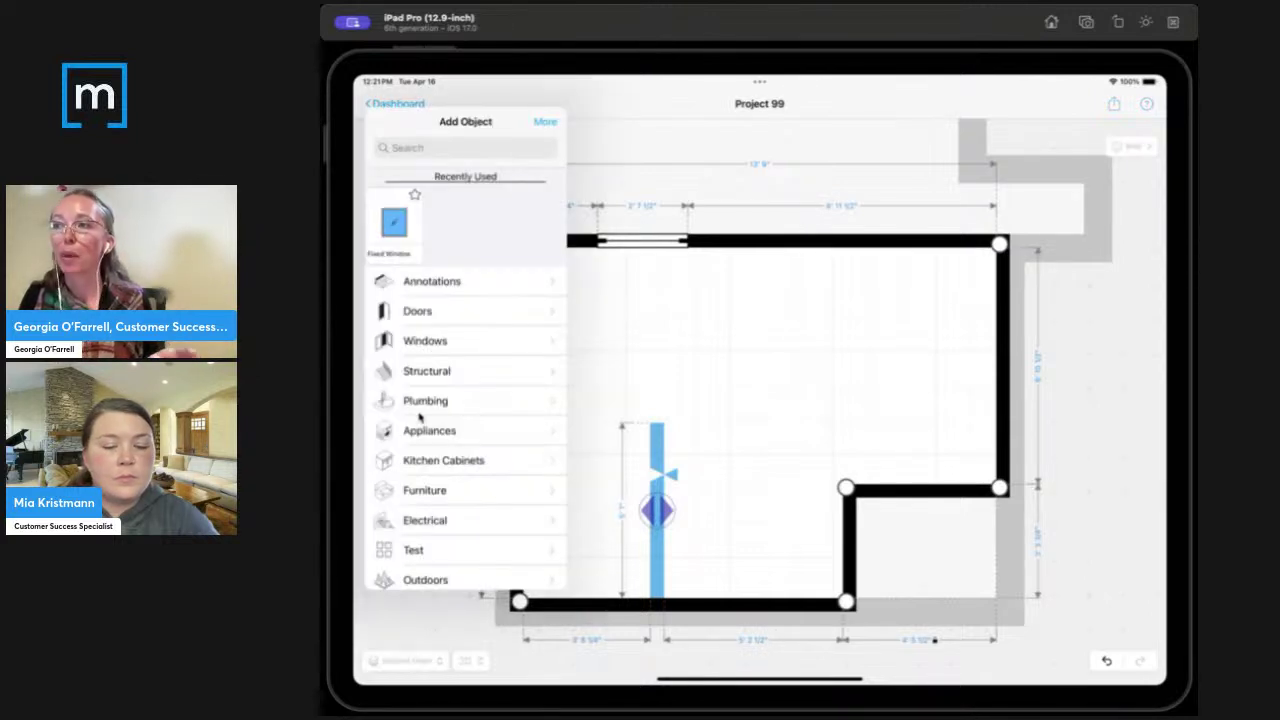
click(420, 519)
scroll(490, 492, down, 3)
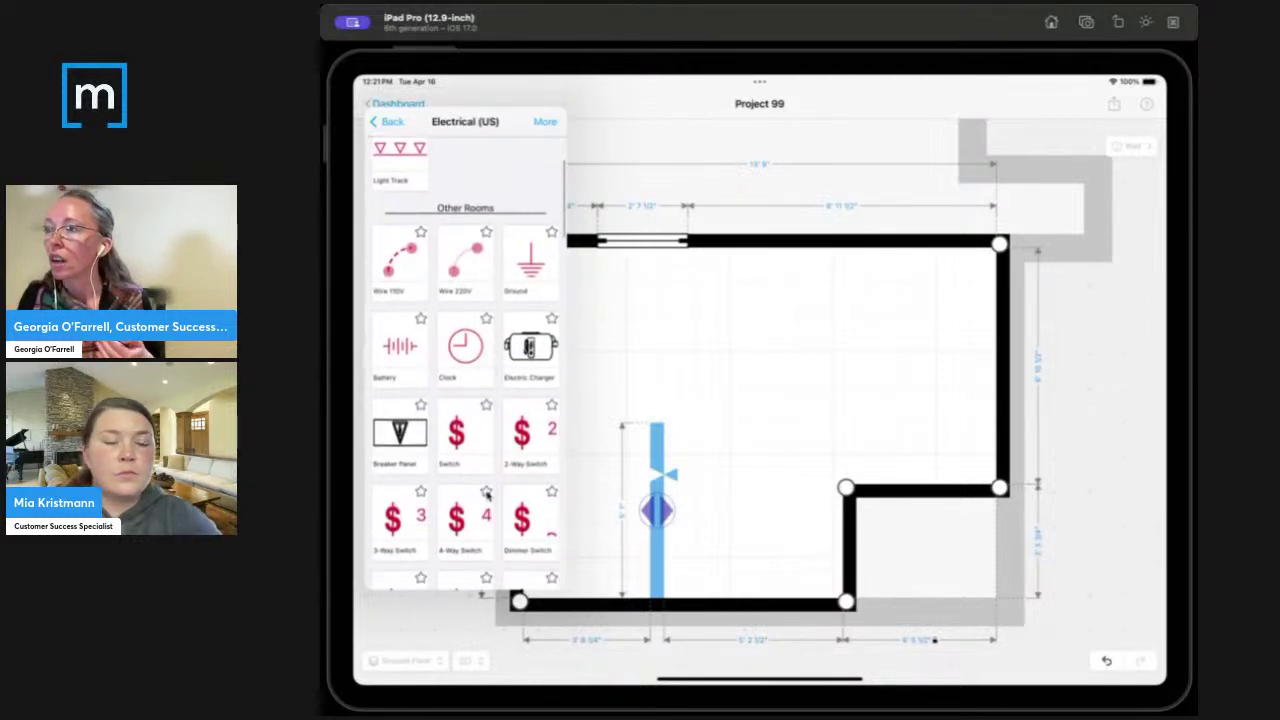
click(468, 350)
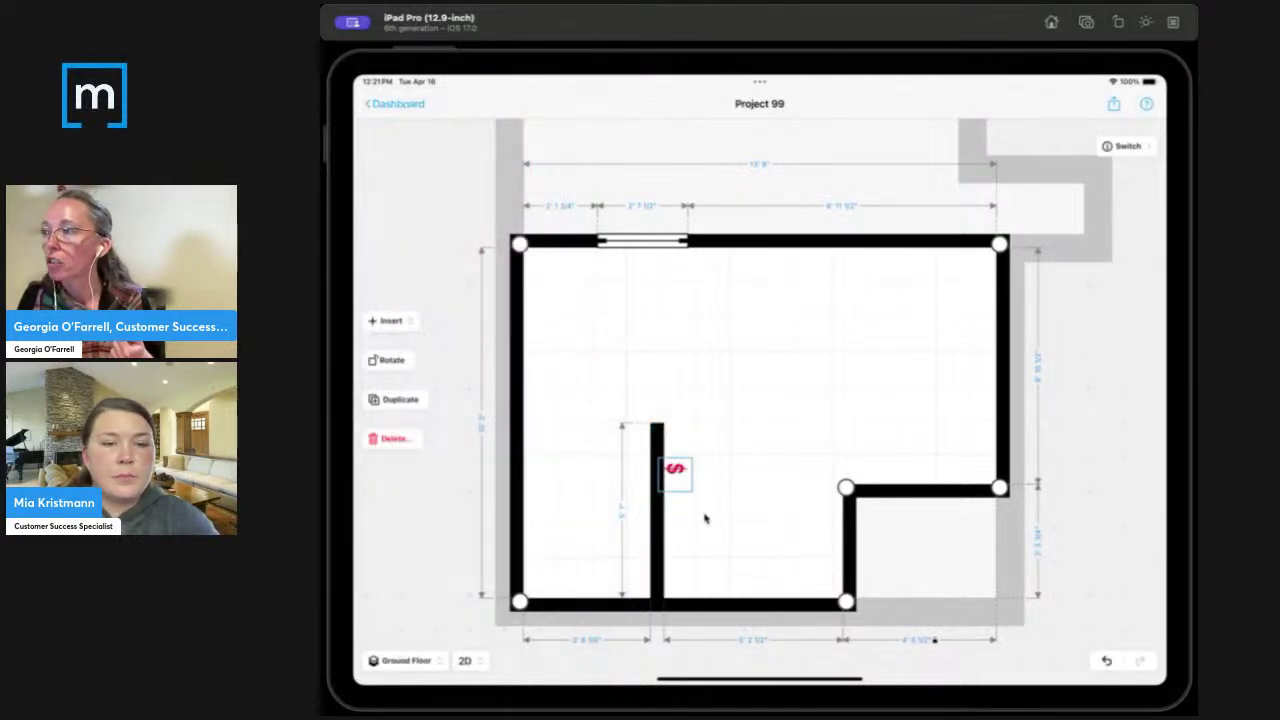
drag(680, 472, 662, 538)
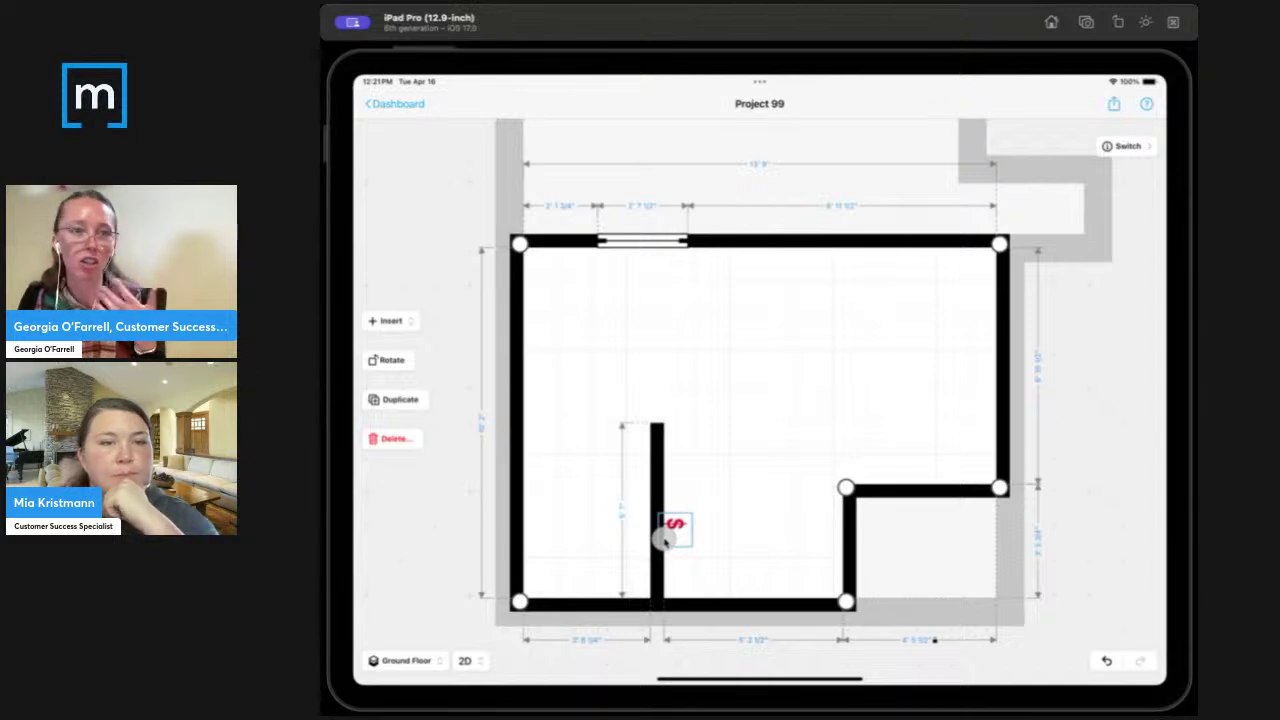
Move the switch up along the interior wall, rotate it to the wall's left side, and shift it slightly down there.
drag(663, 538, 663, 528)
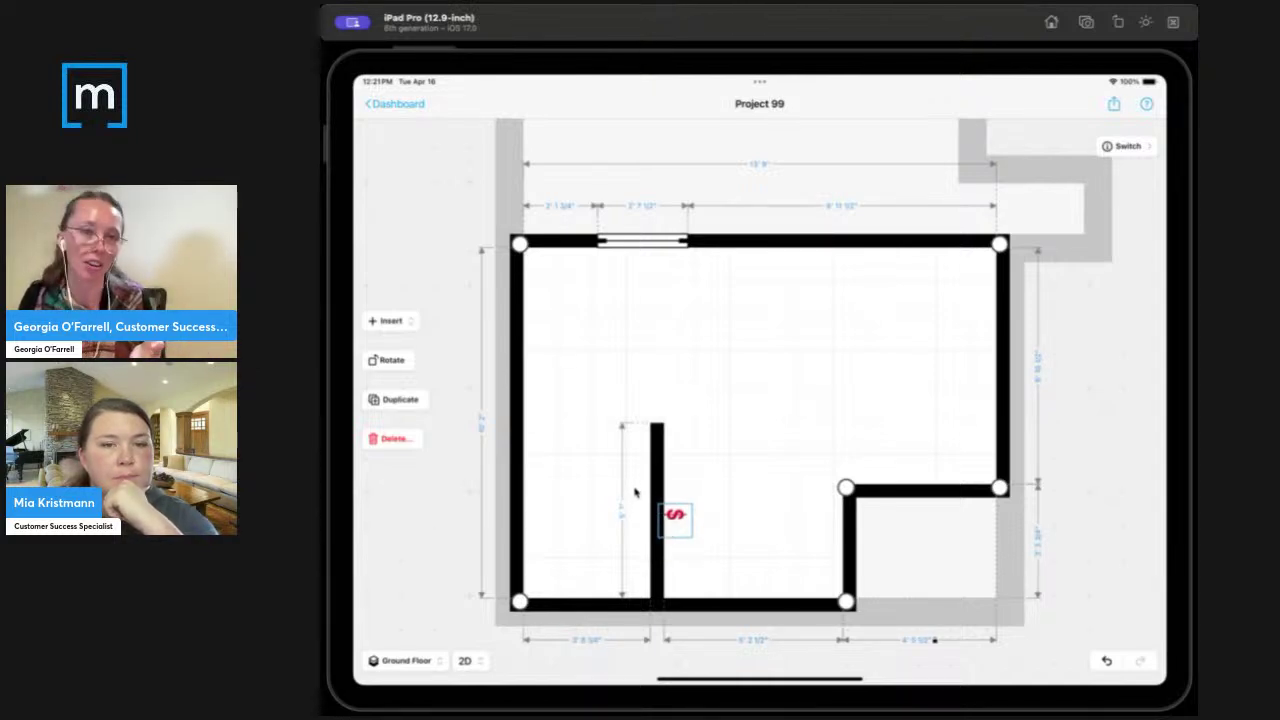
click(682, 512)
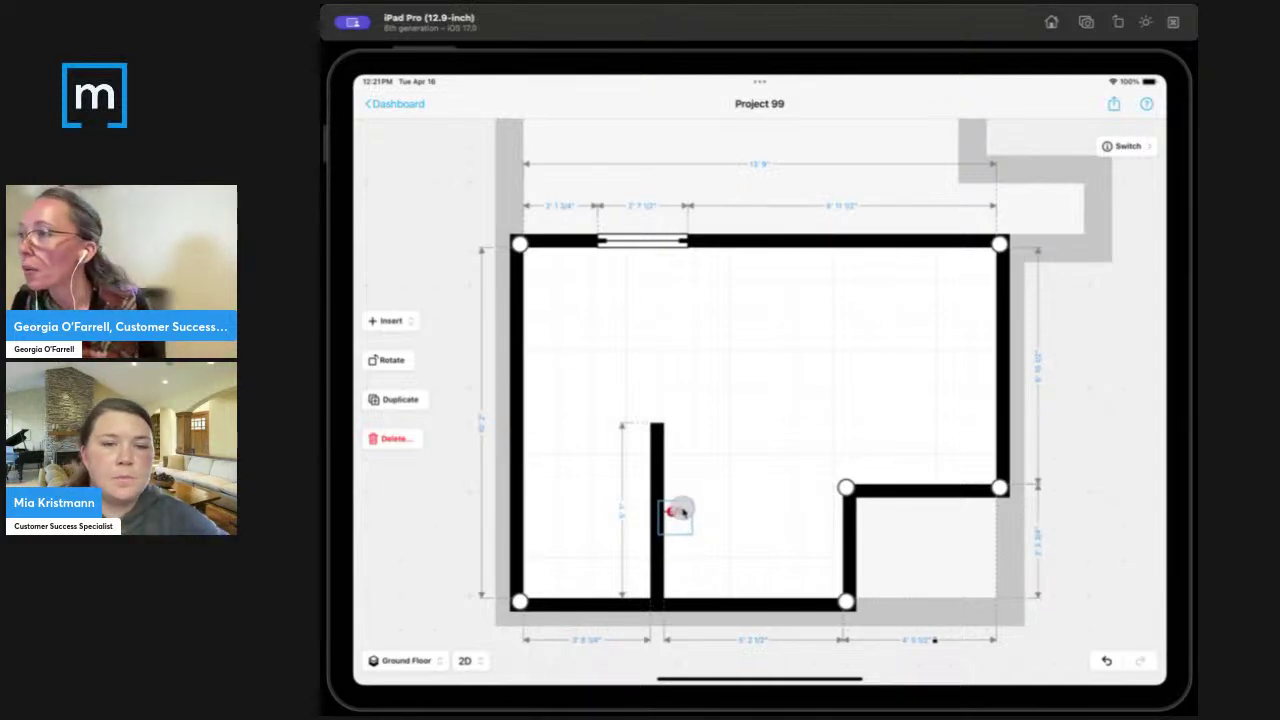
drag(680, 512, 680, 497)
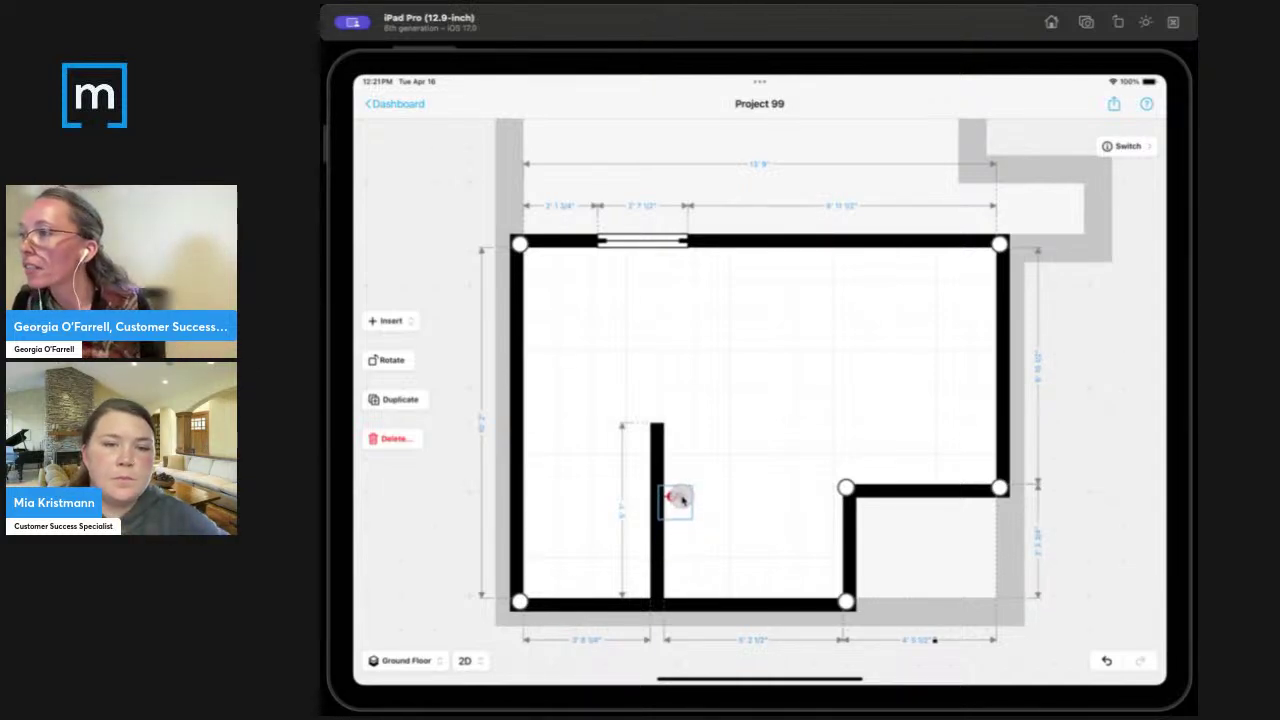
click(376, 361)
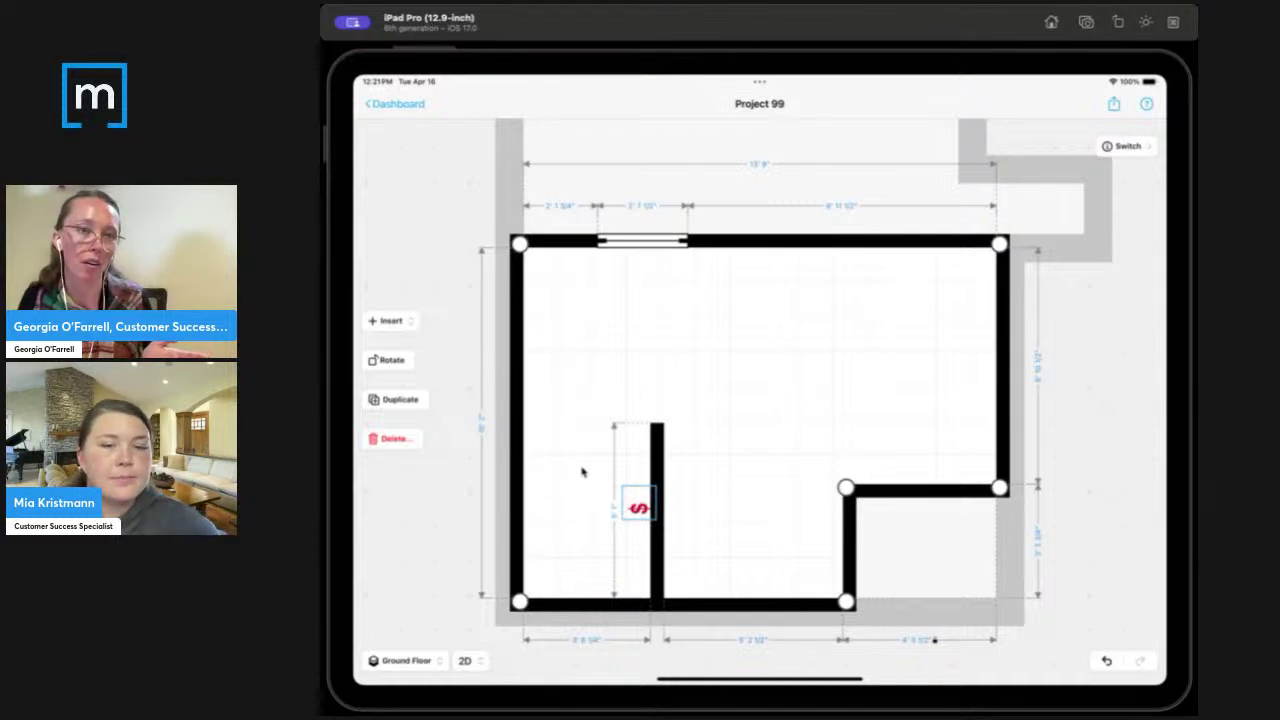
click(637, 504)
mouse_move(637, 504)
mouse_down()
mouse_move(640, 477)
mouse_move(638, 512)
mouse_up()
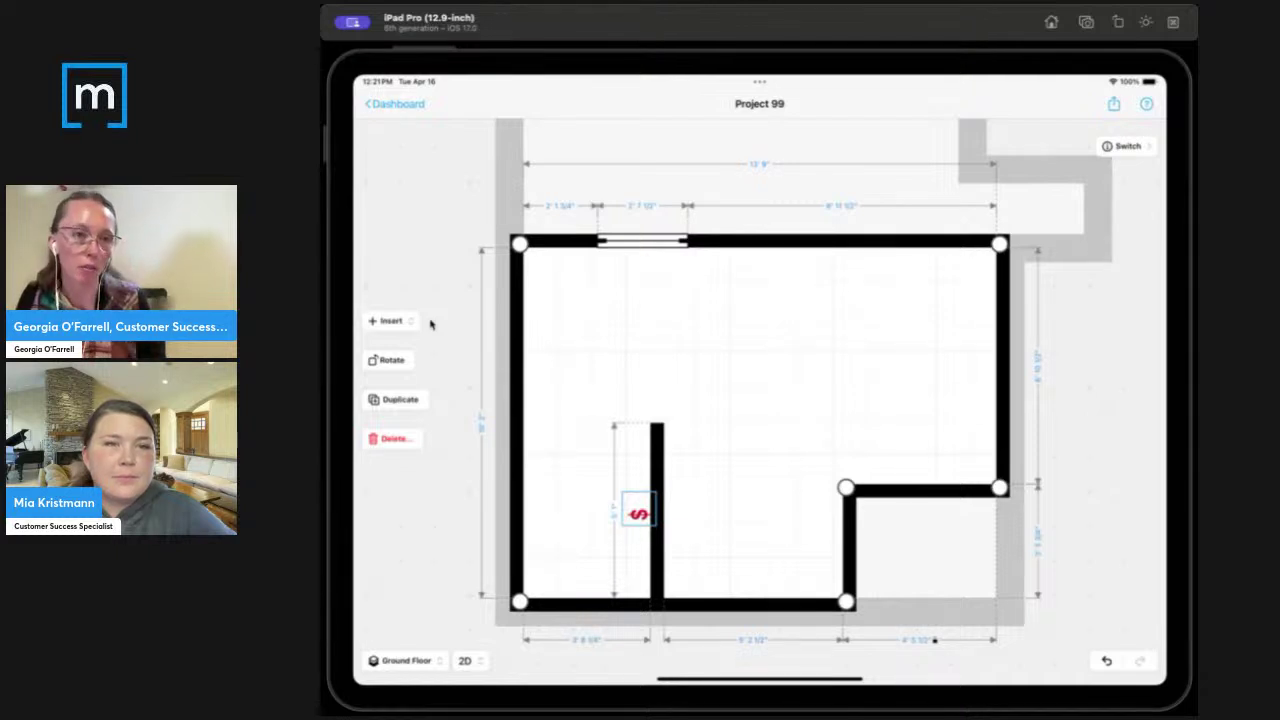
Duplicate the switch, move the copy to the upper part of the kitchen's left wall, and rotate it to face into the room.
click(400, 399)
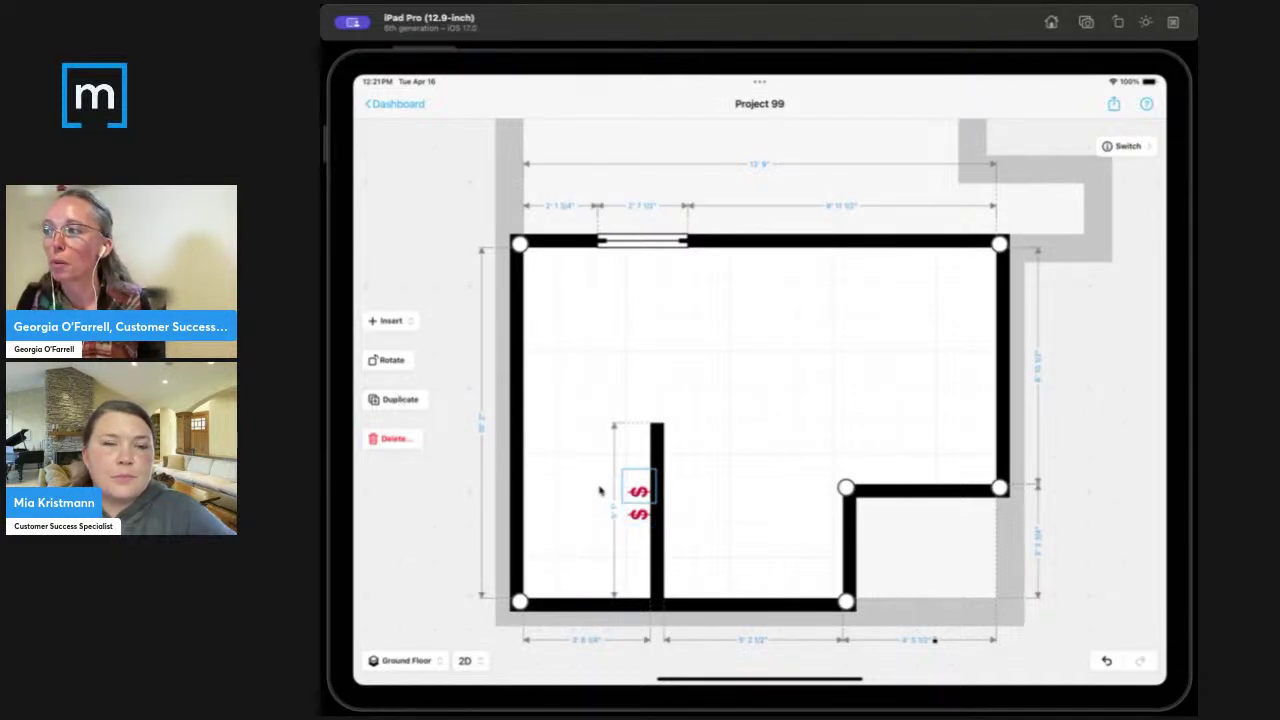
drag(634, 489, 546, 315)
click(386, 361)
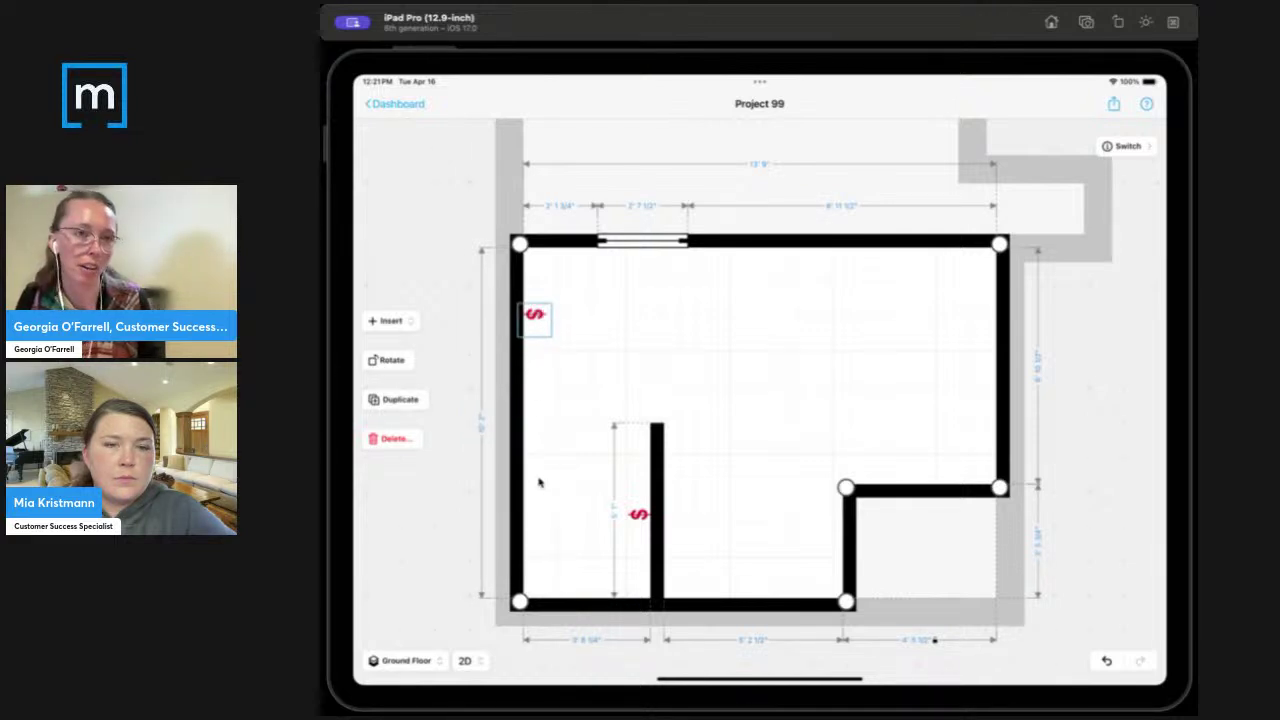
Open the interior wall's elevation view and move its switch to about 1' 11 3/4" from the wall's left edge.
click(657, 492)
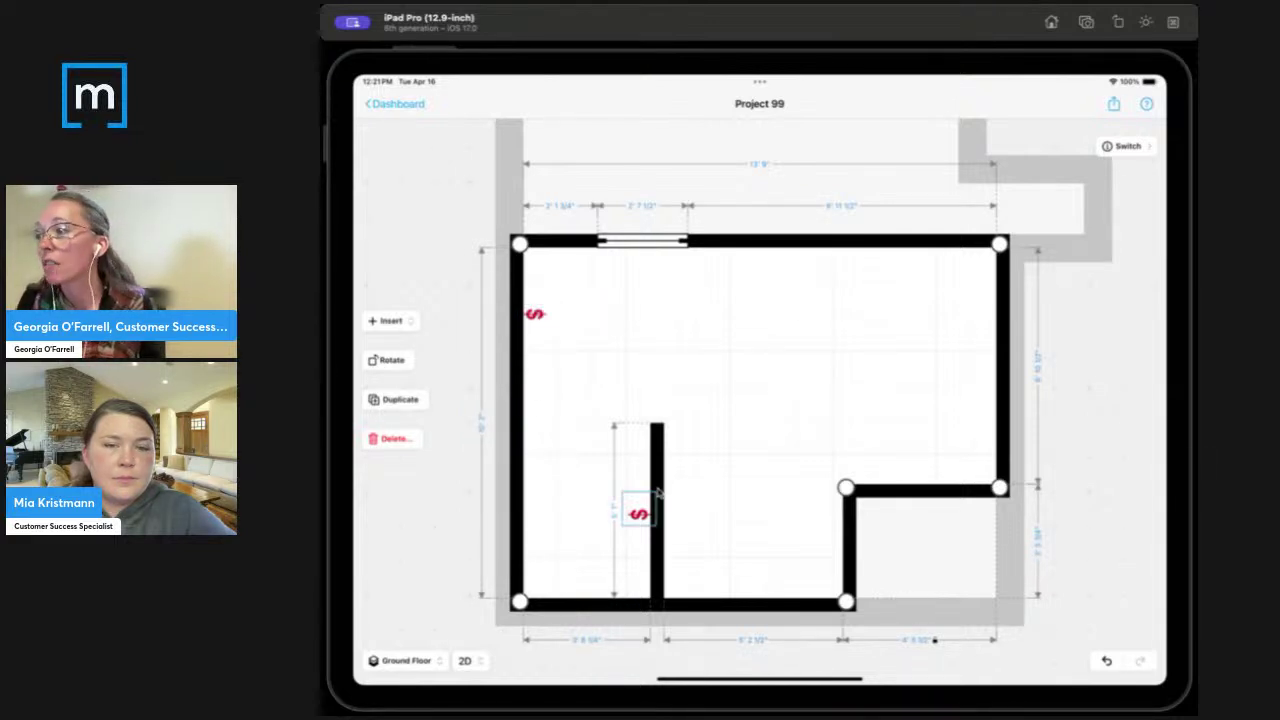
click(657, 470)
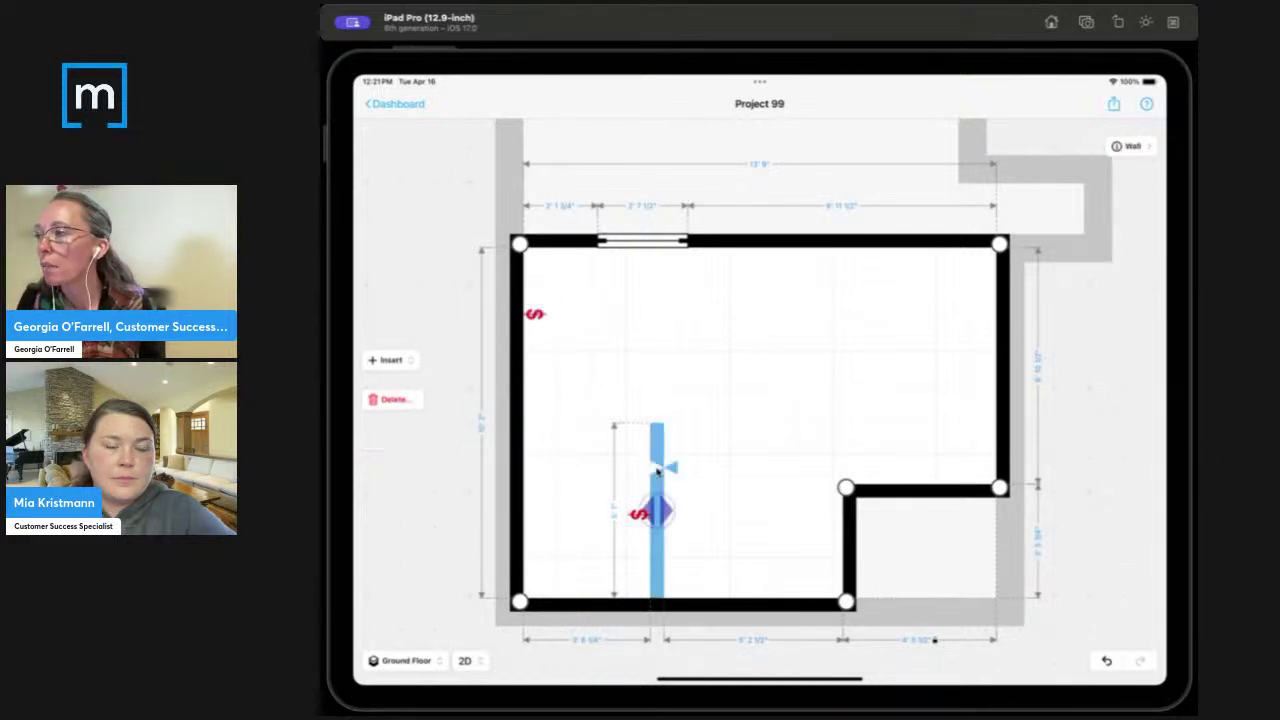
click(462, 662)
click(494, 628)
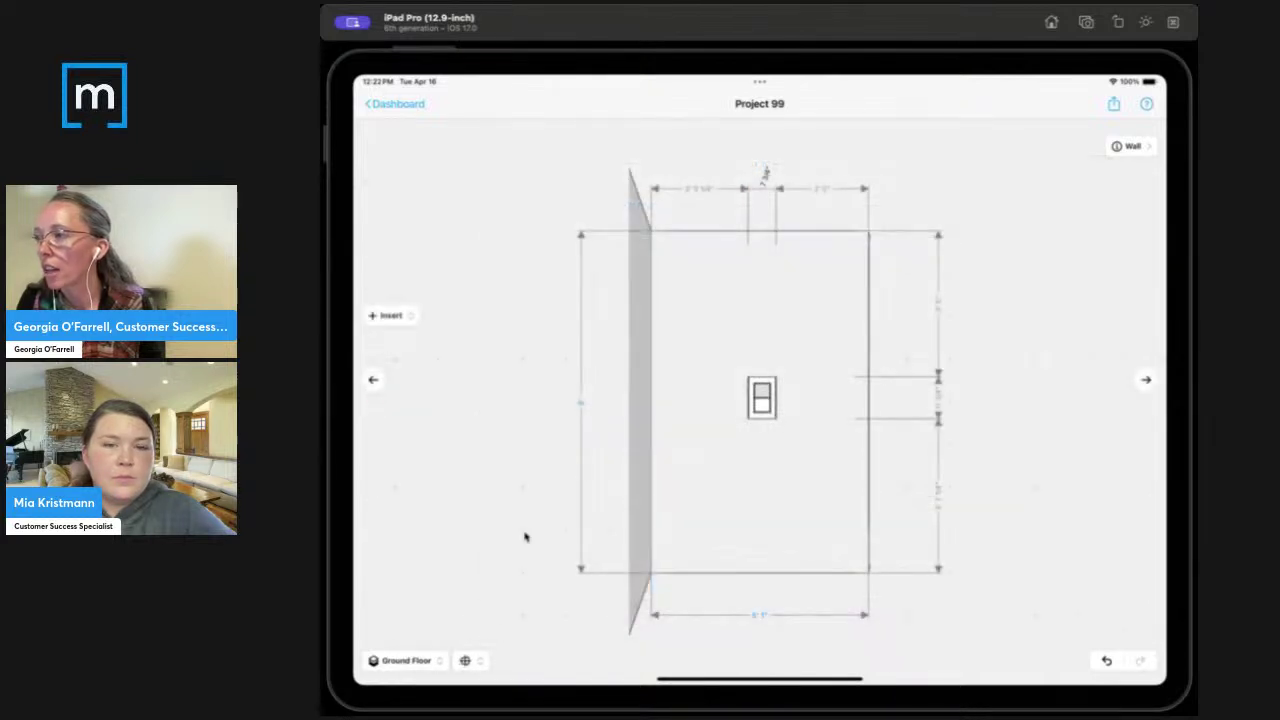
click(762, 398)
mouse_move(745, 400)
mouse_down()
mouse_move(706, 400)
mouse_move(777, 403)
mouse_move(738, 410)
mouse_up()
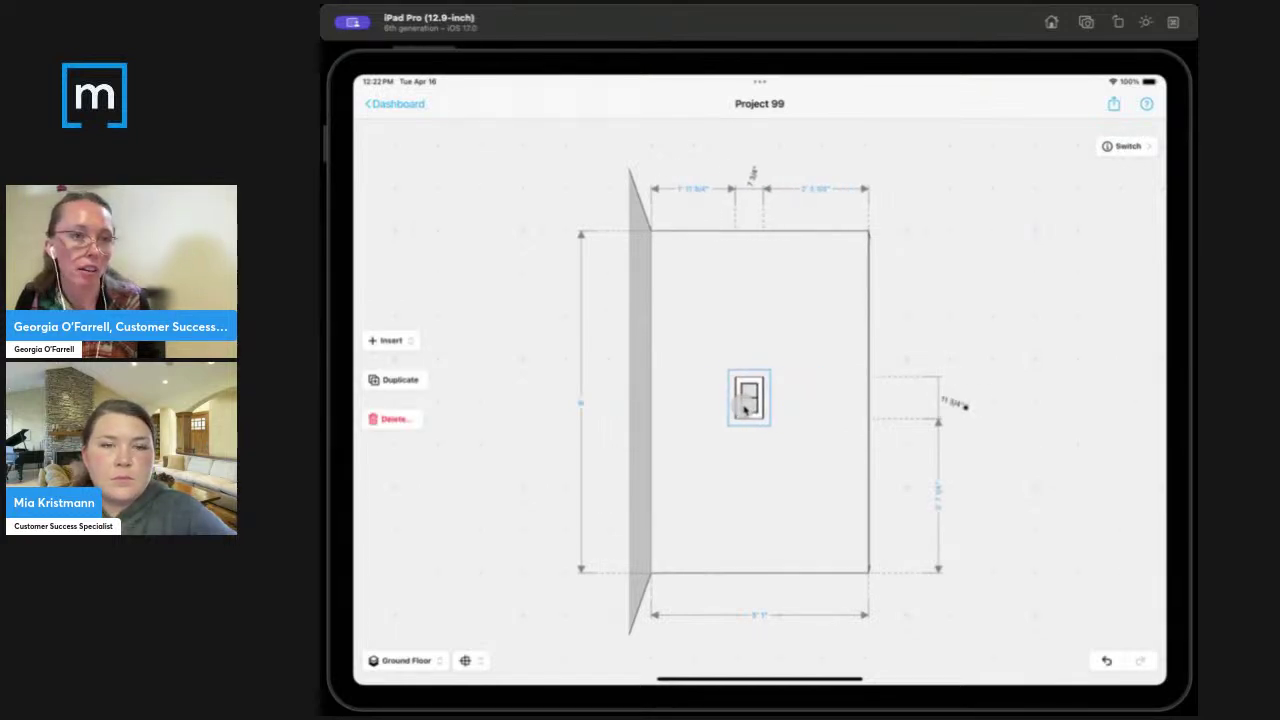
Return to the plan view and deselect the switch.
click(468, 662)
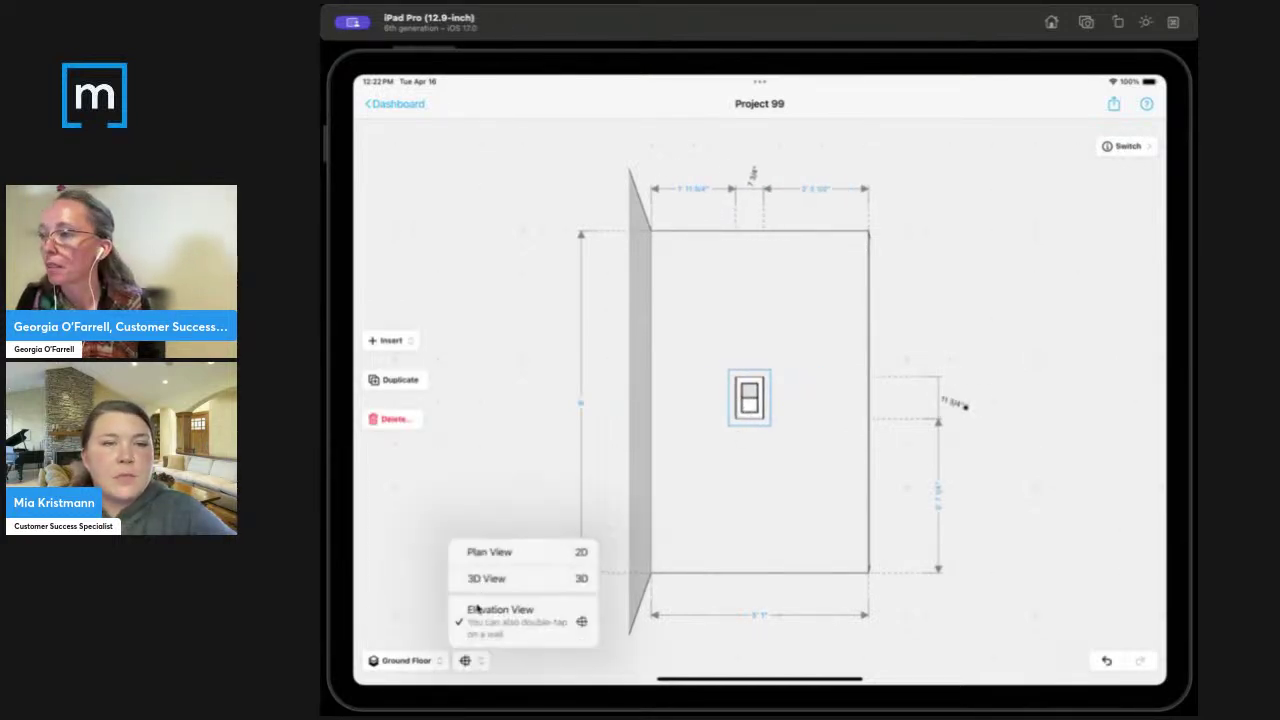
click(482, 554)
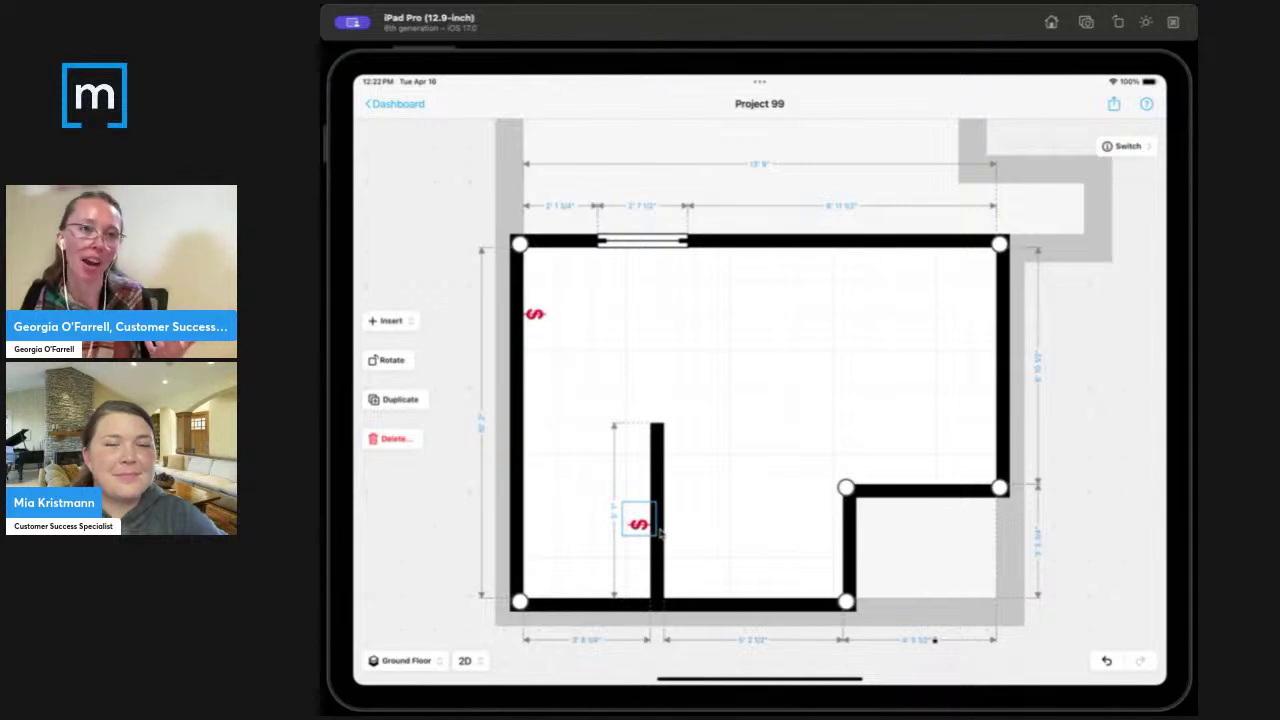
click(431, 552)
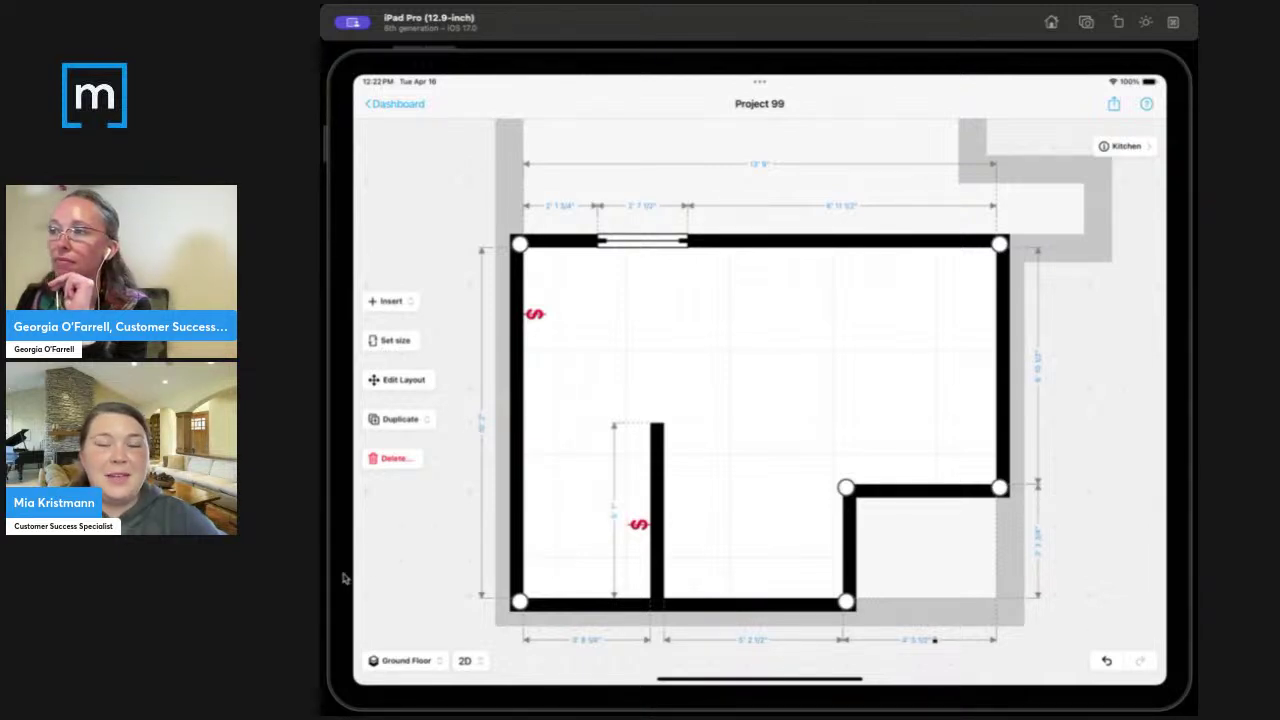
click(432, 571)
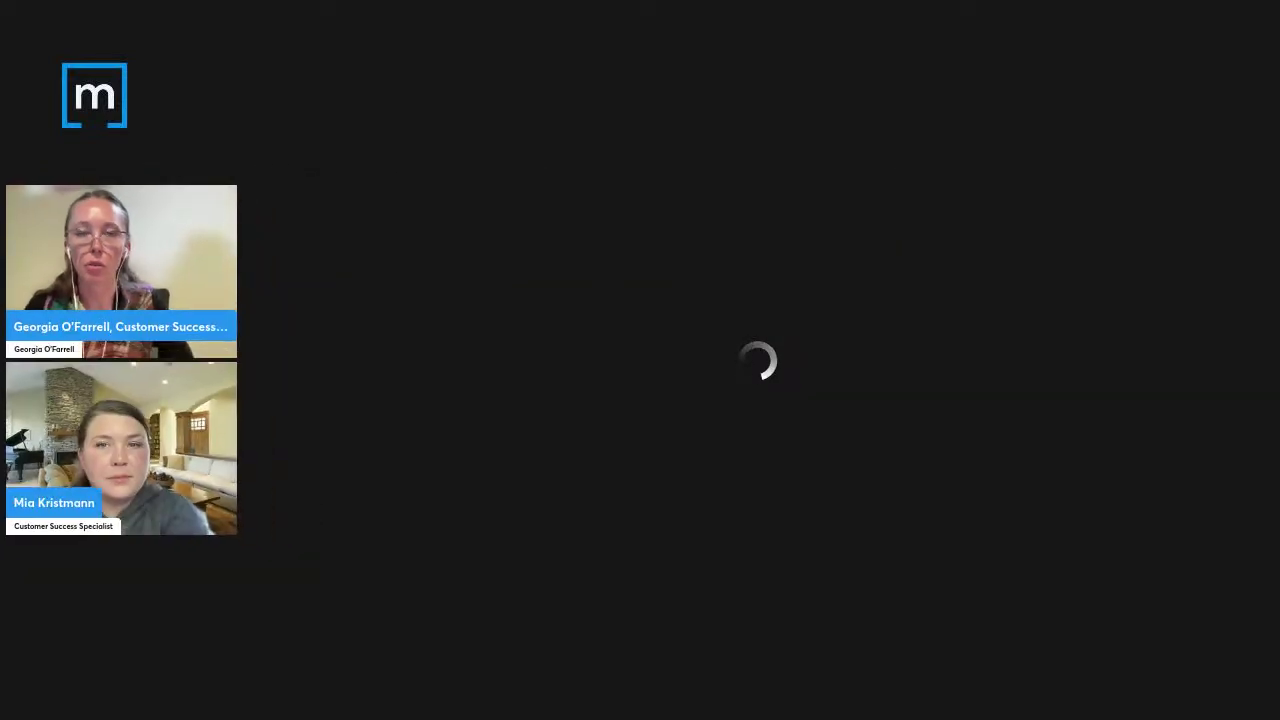
Switch to the browser and view the magicplan Community home page, checking the Help options on the cloud Projects page in between.
scroll(701, 418, down, 1)
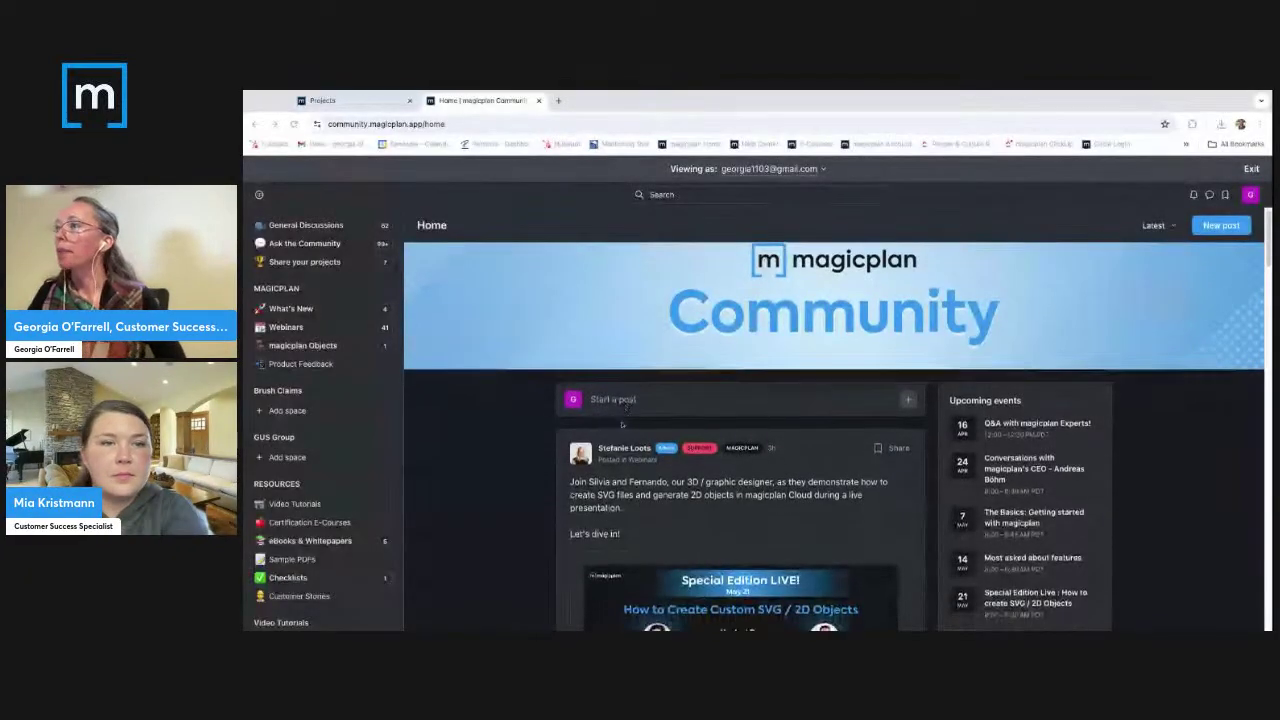
scroll(531, 325, up, 1)
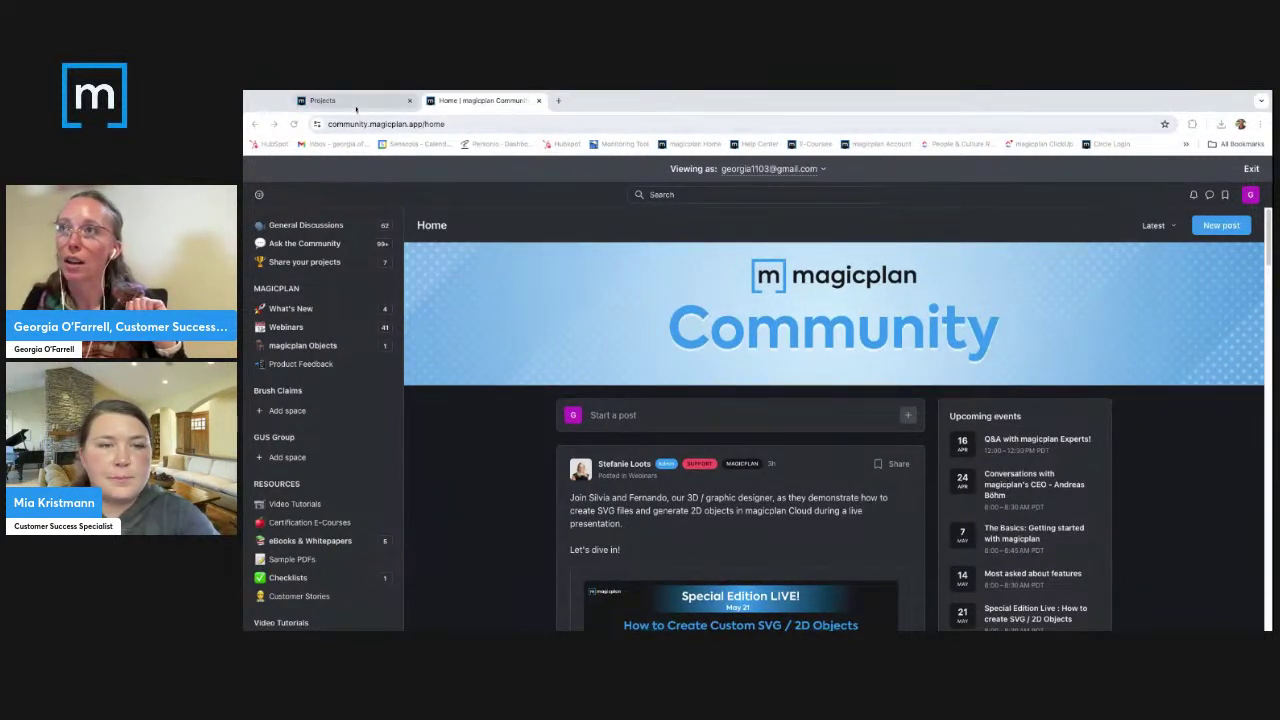
click(322, 100)
mouse_move(274, 600)
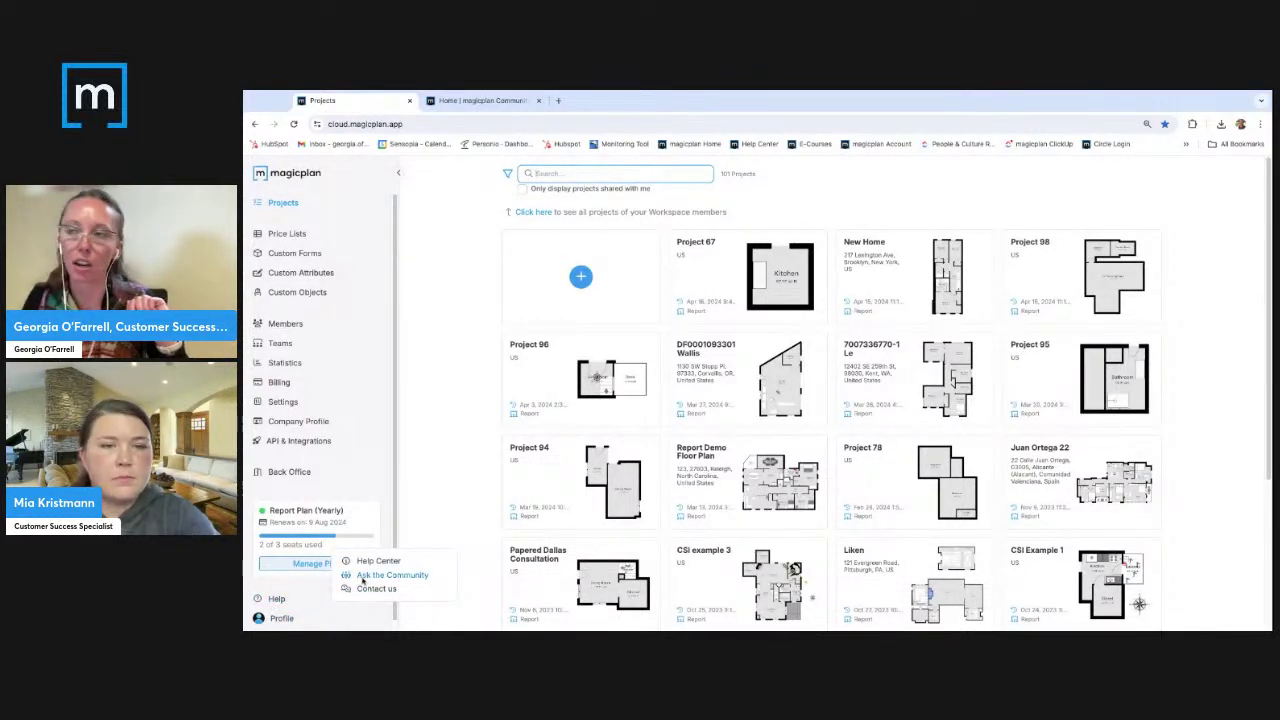
click(480, 101)
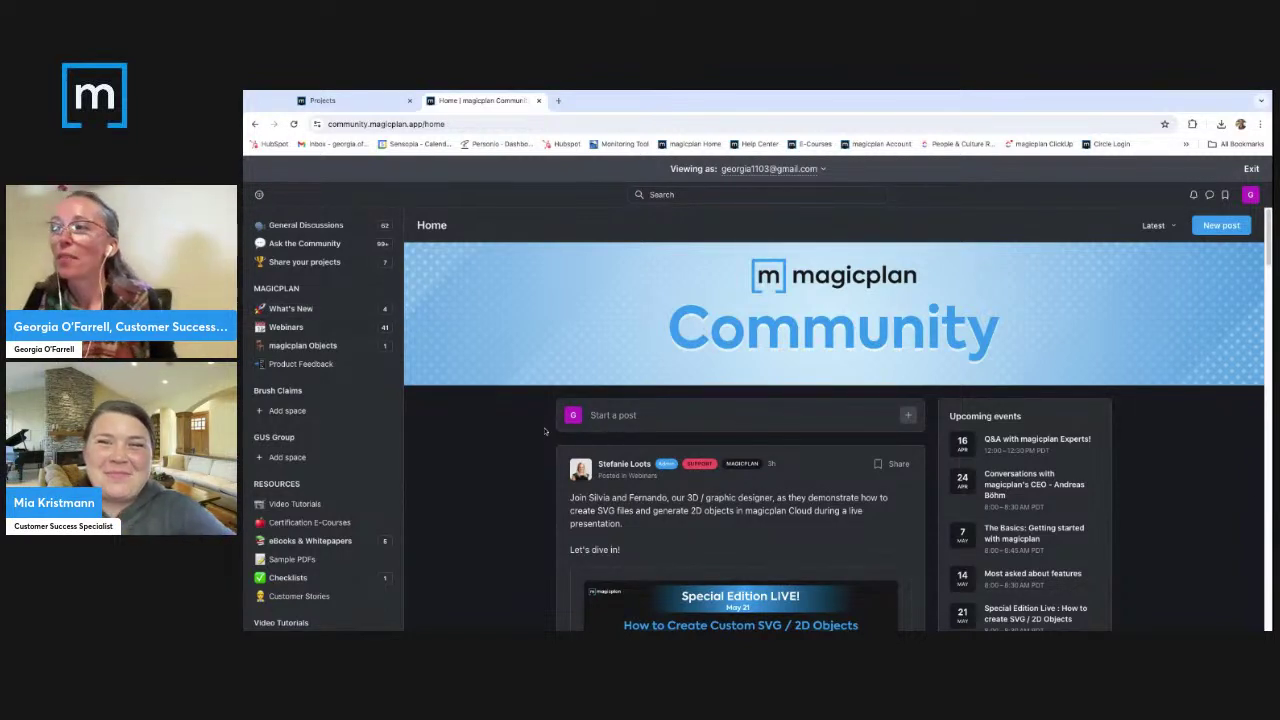
scroll(545, 449, down, 1)
scroll(465, 402, down, 2)
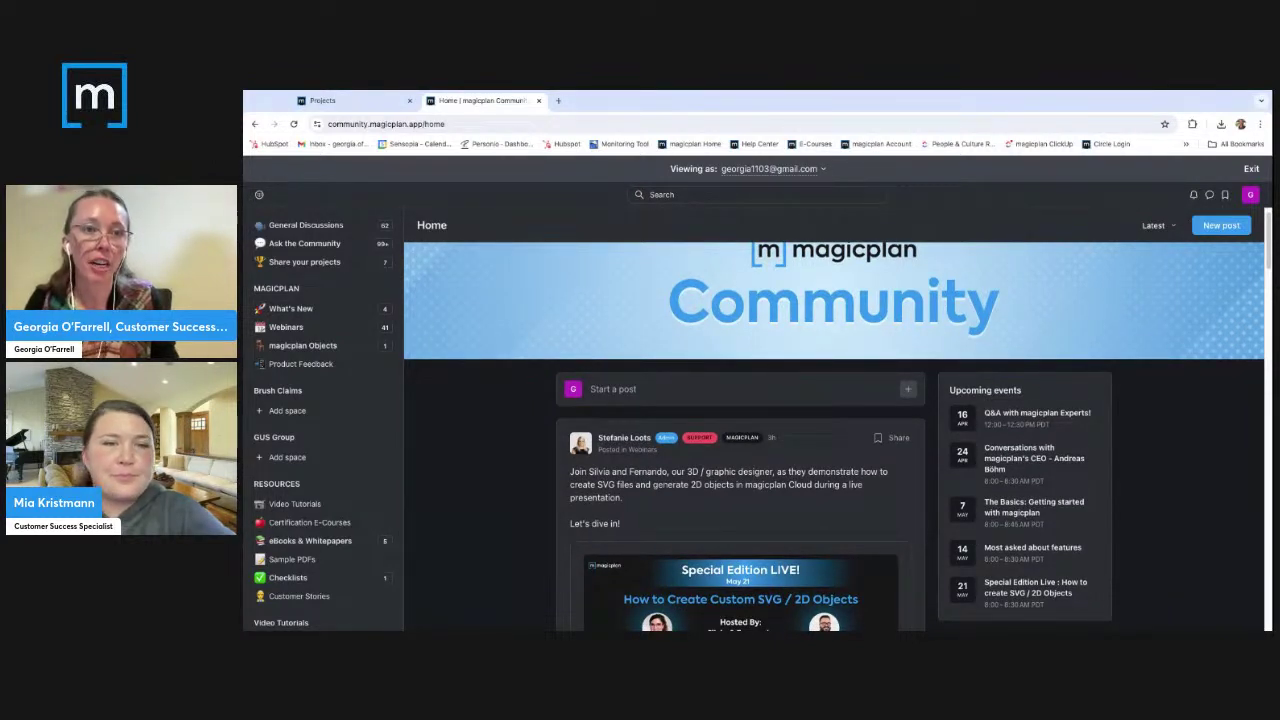
Look through the upcoming events in the community's Webinars space and the object list in the magicplan Objects space.
click(322, 329)
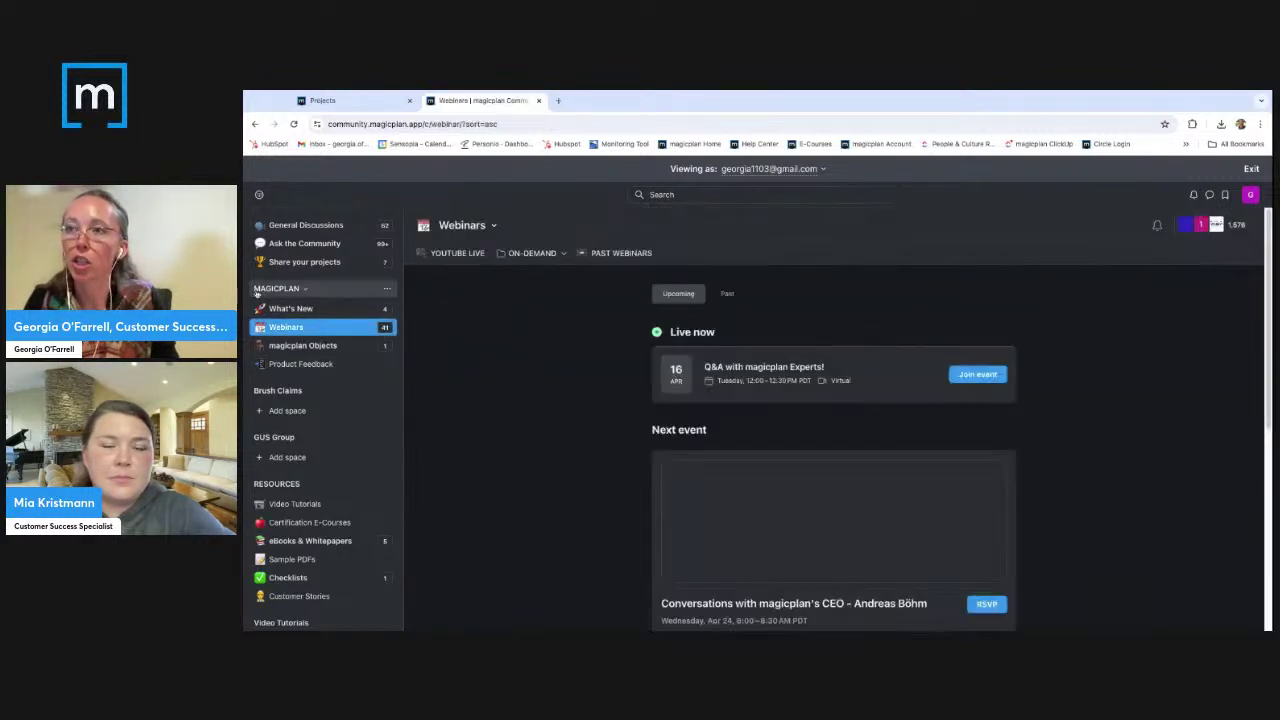
scroll(613, 480, down, 2)
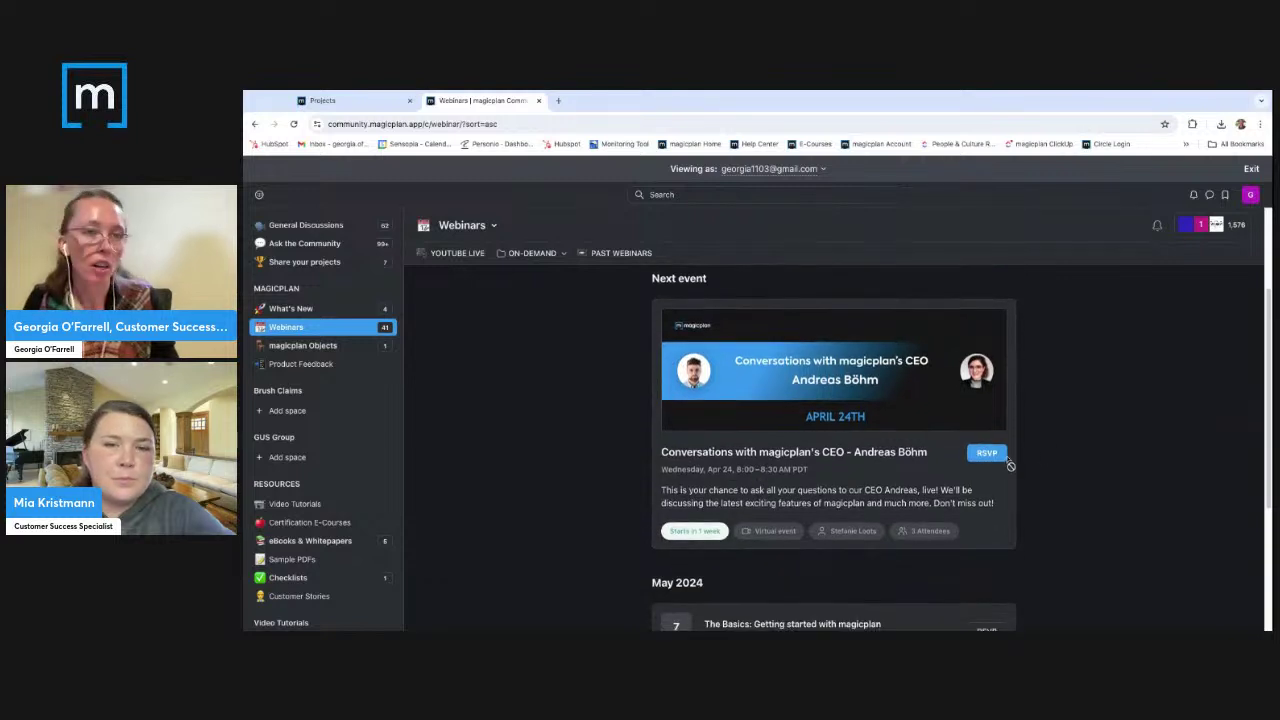
scroll(327, 356, up, 1)
click(327, 350)
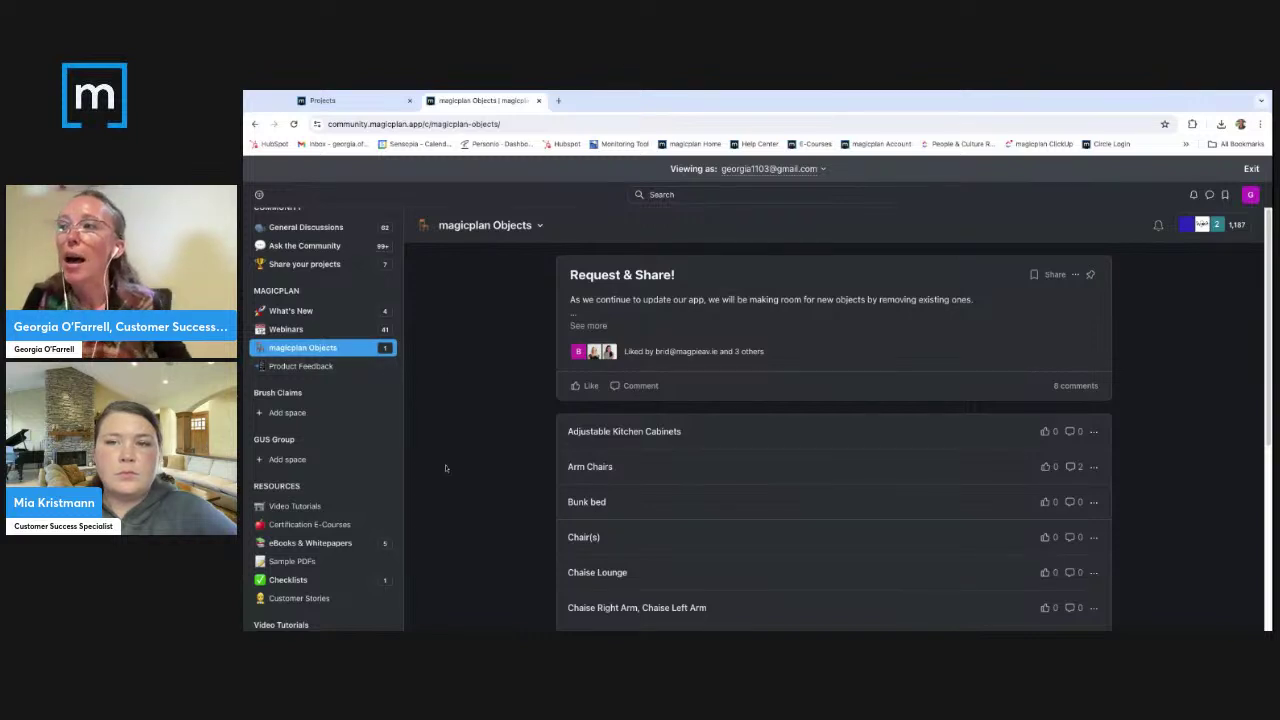
scroll(560, 438, down, 1)
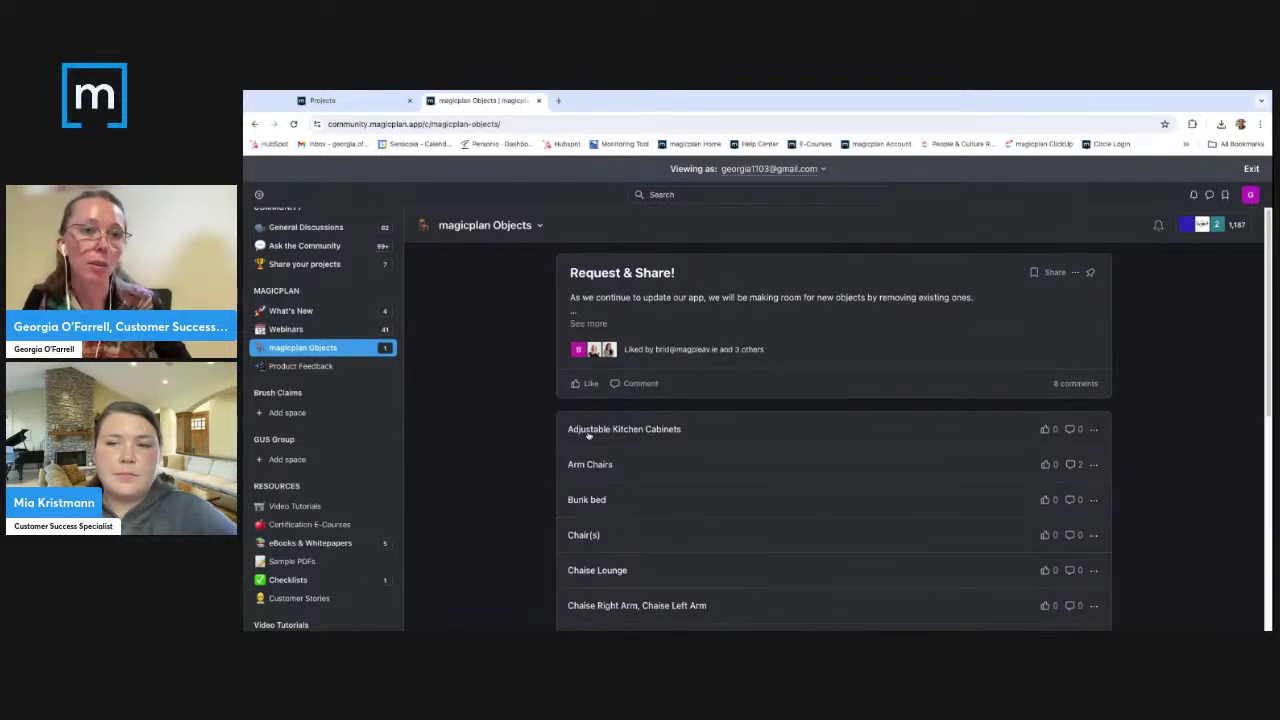
scroll(590, 434, down, 1)
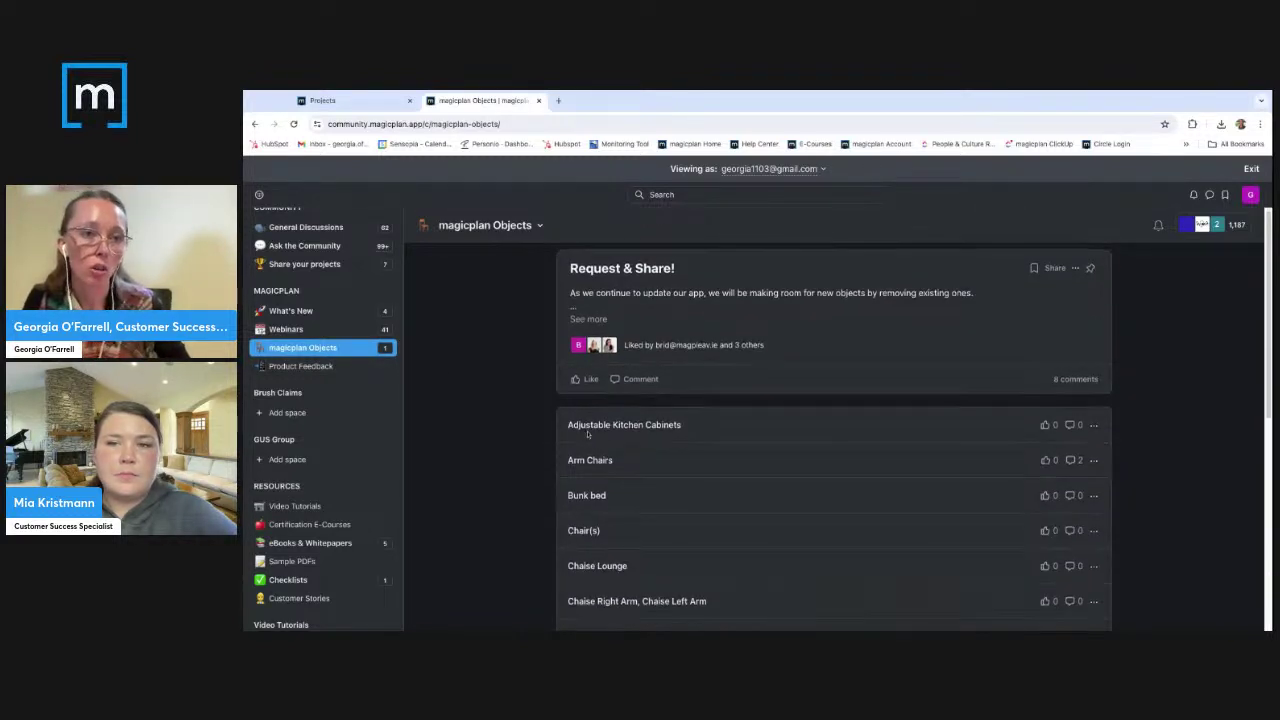
Read the Product Feedback guideline, look through the linked feature requests board, and return to the community.
click(300, 366)
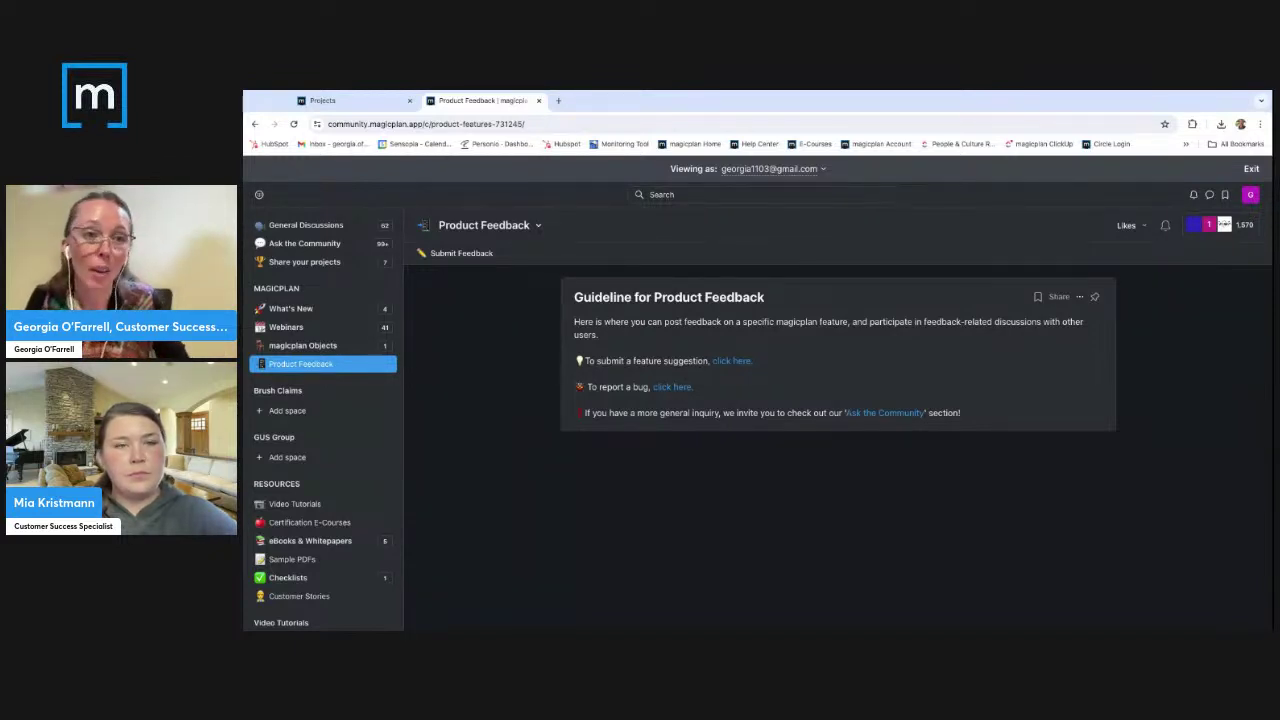
click(749, 362)
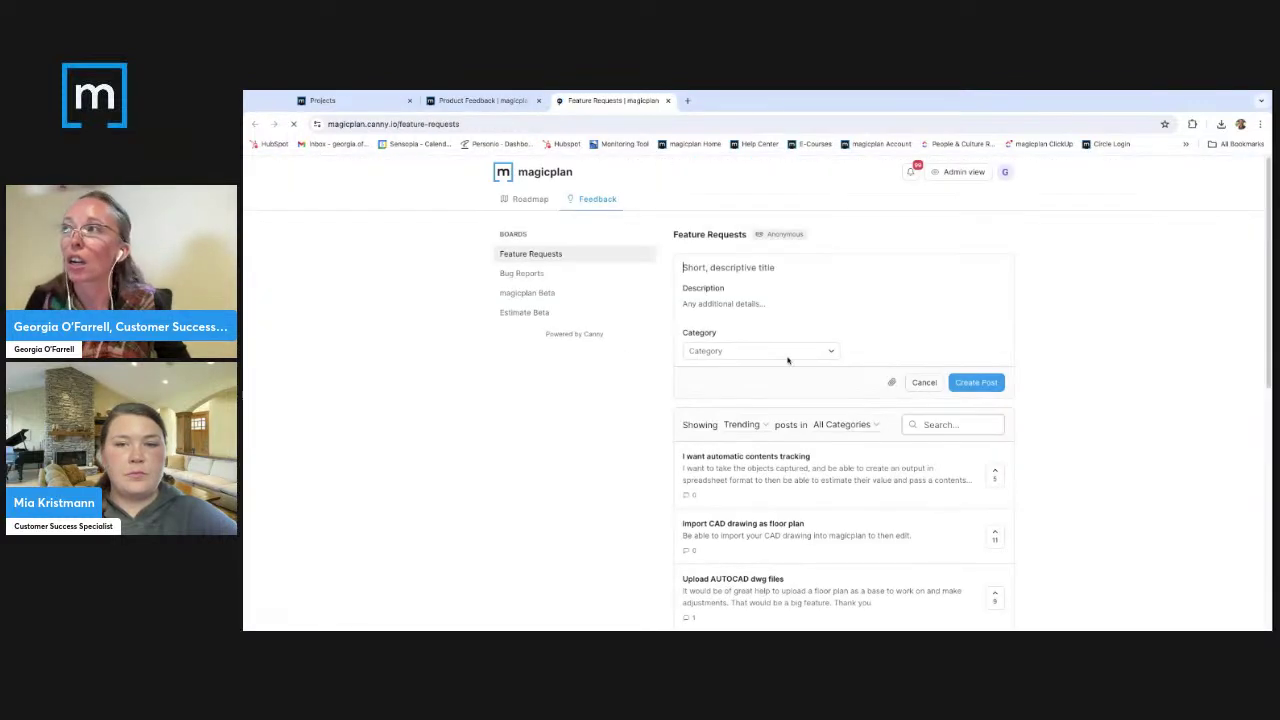
scroll(955, 428, down, 1)
scroll(955, 428, down, 1)
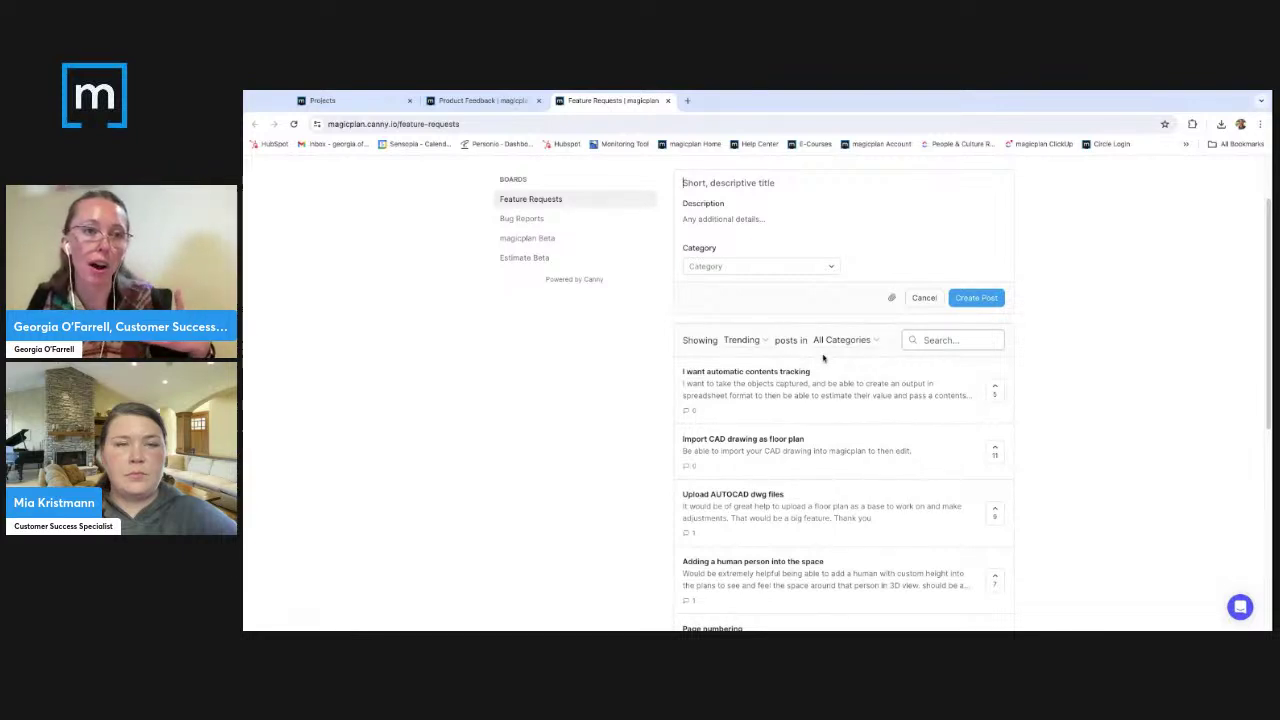
scroll(823, 357, down, 1)
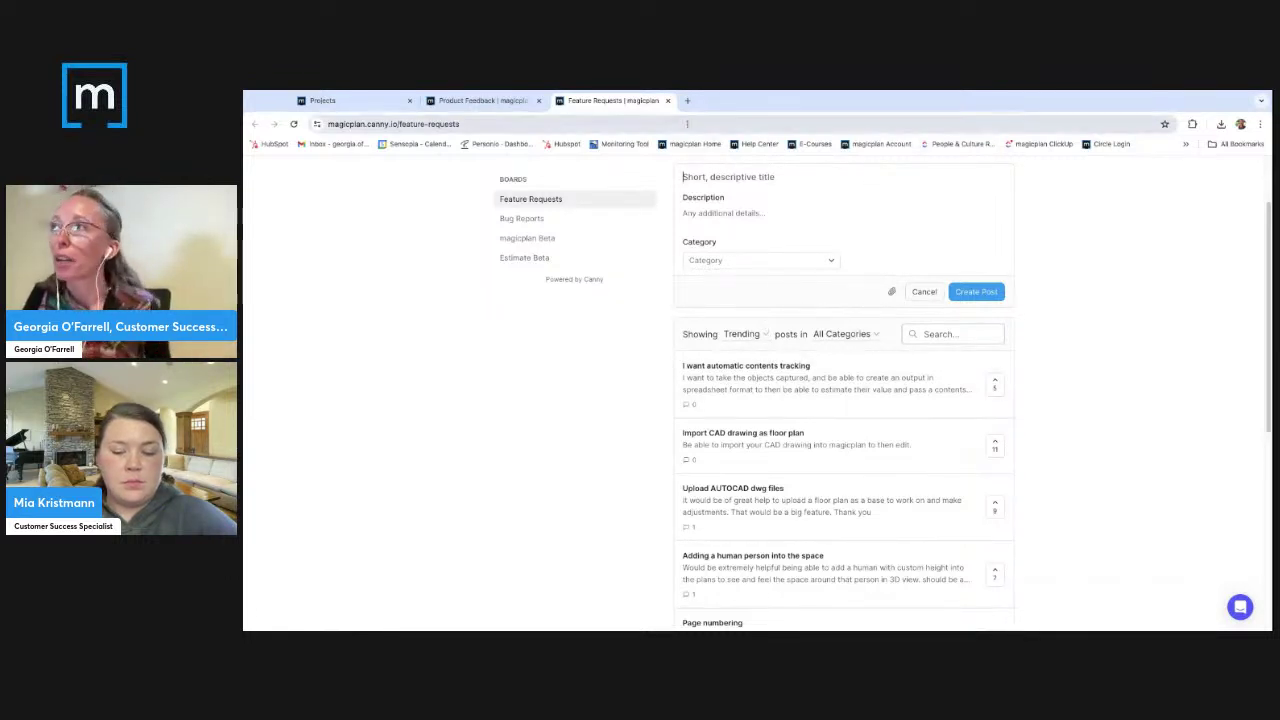
click(668, 100)
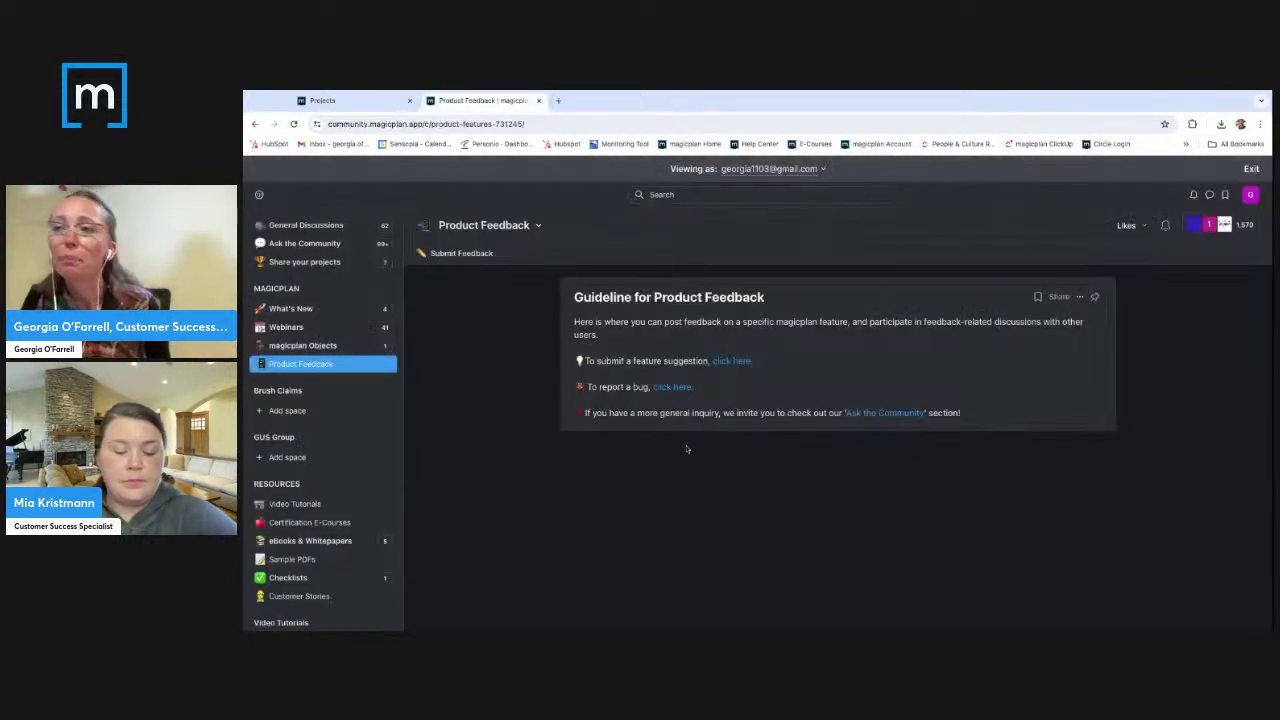
Open the community's Video Tutorials and look through the topics under Getting Started with magicplan.
scroll(300, 470, down, 1)
click(305, 457)
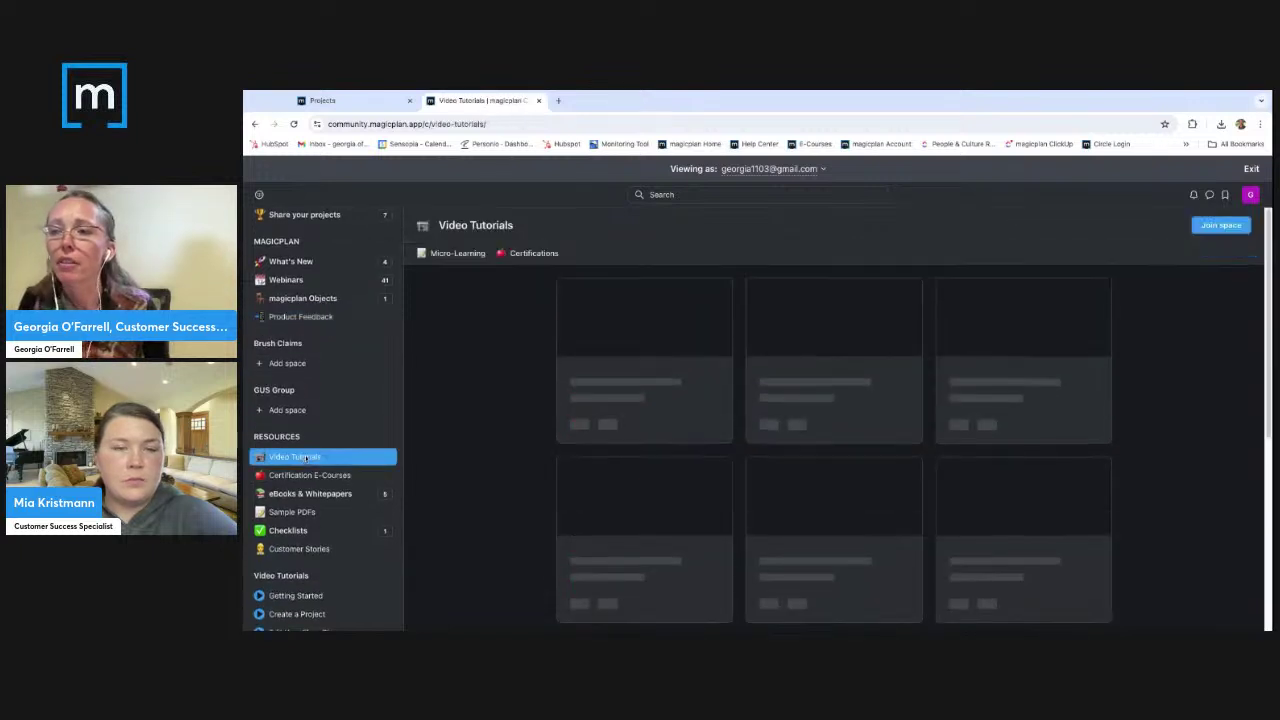
scroll(336, 490, up, 1)
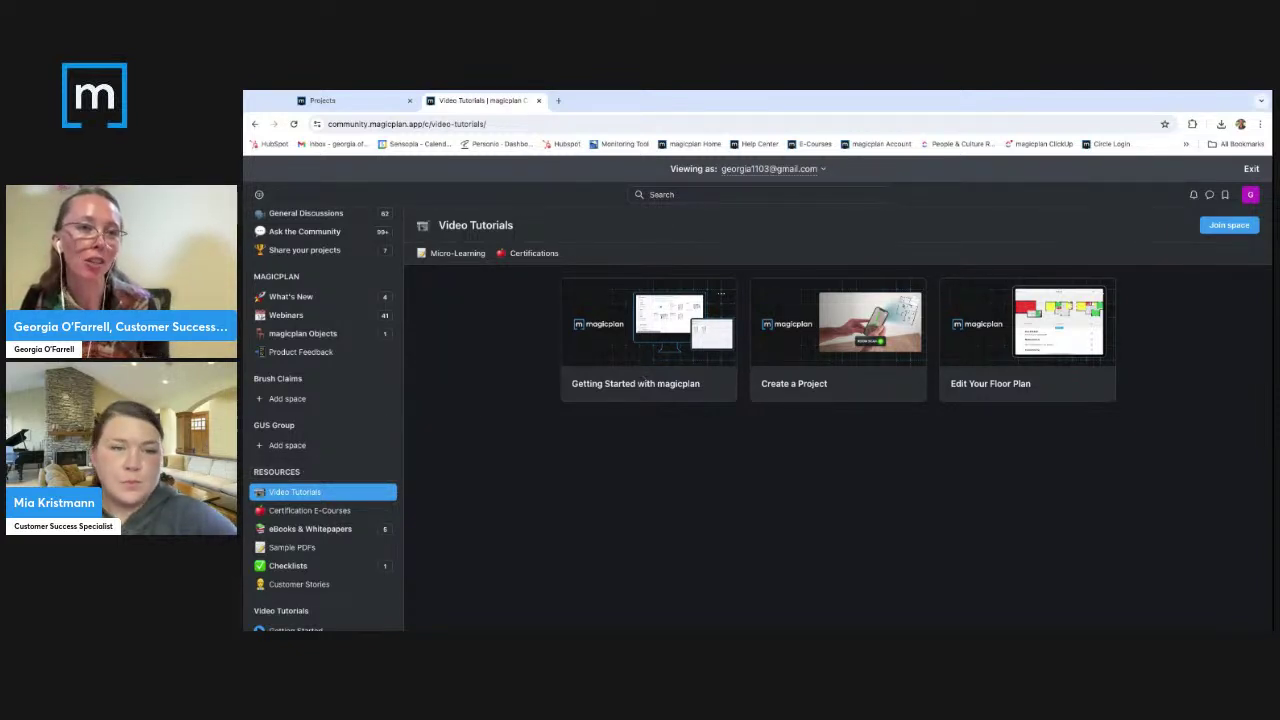
click(646, 380)
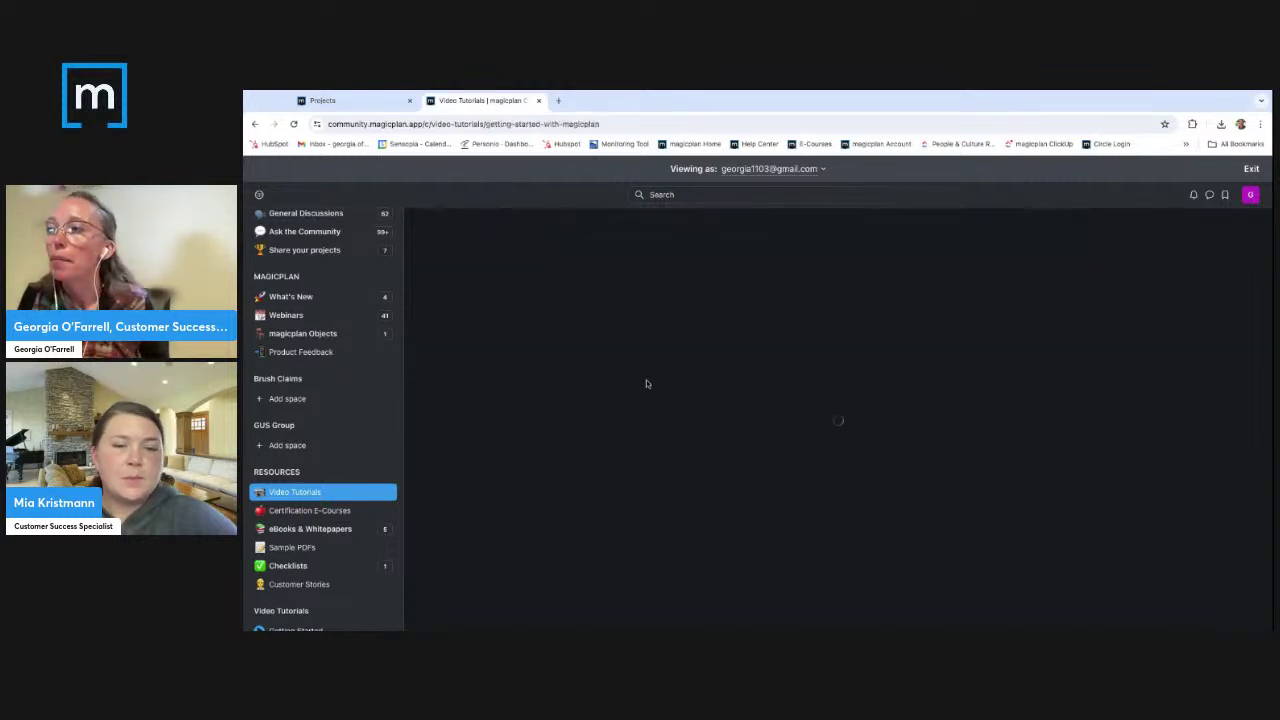
scroll(700, 460, down, 1)
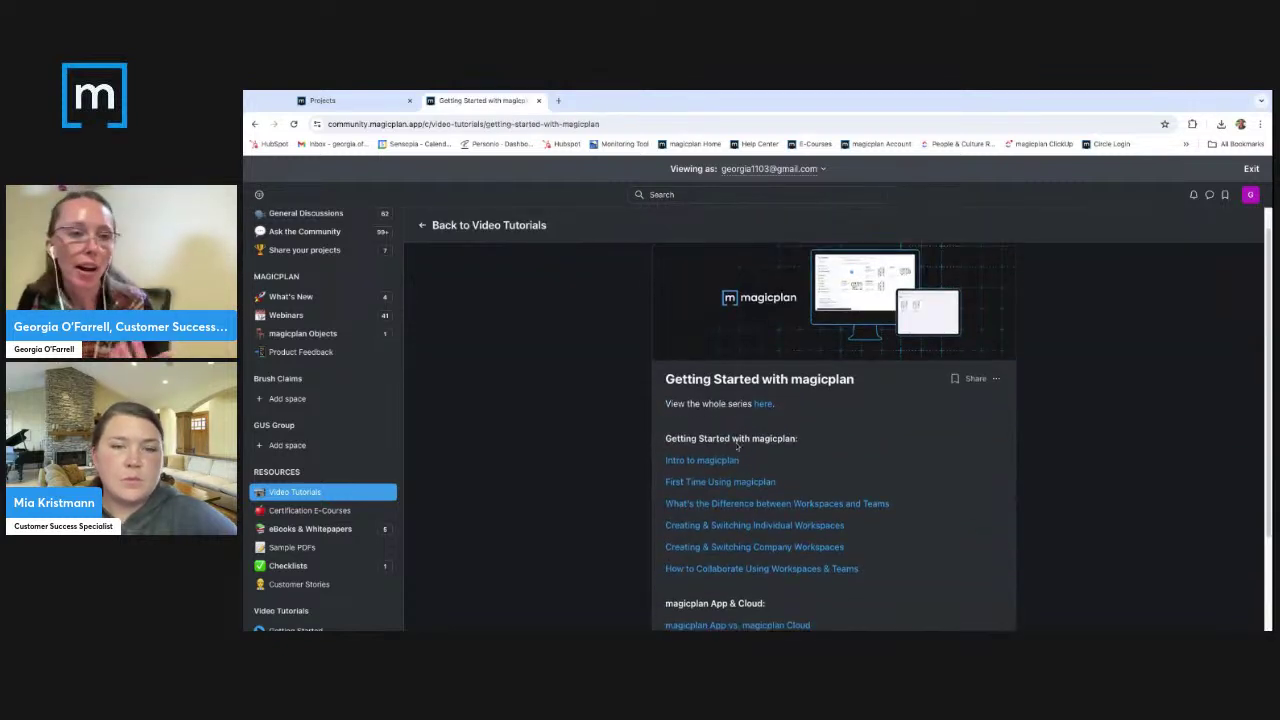
scroll(725, 495, down, 2)
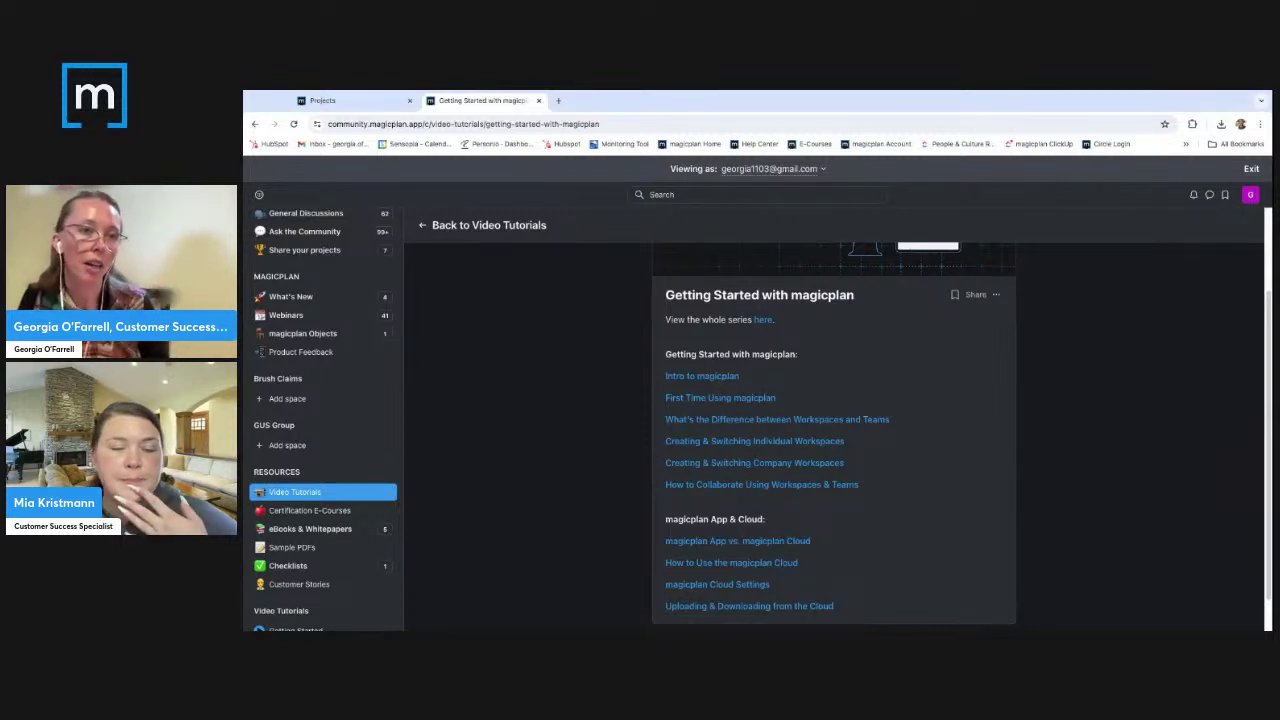
Finish viewing the Getting Started with magicplan topics, return to the Video Tutorials overview and open the Certification E-Courses space.
scroll(718, 334, up, 2)
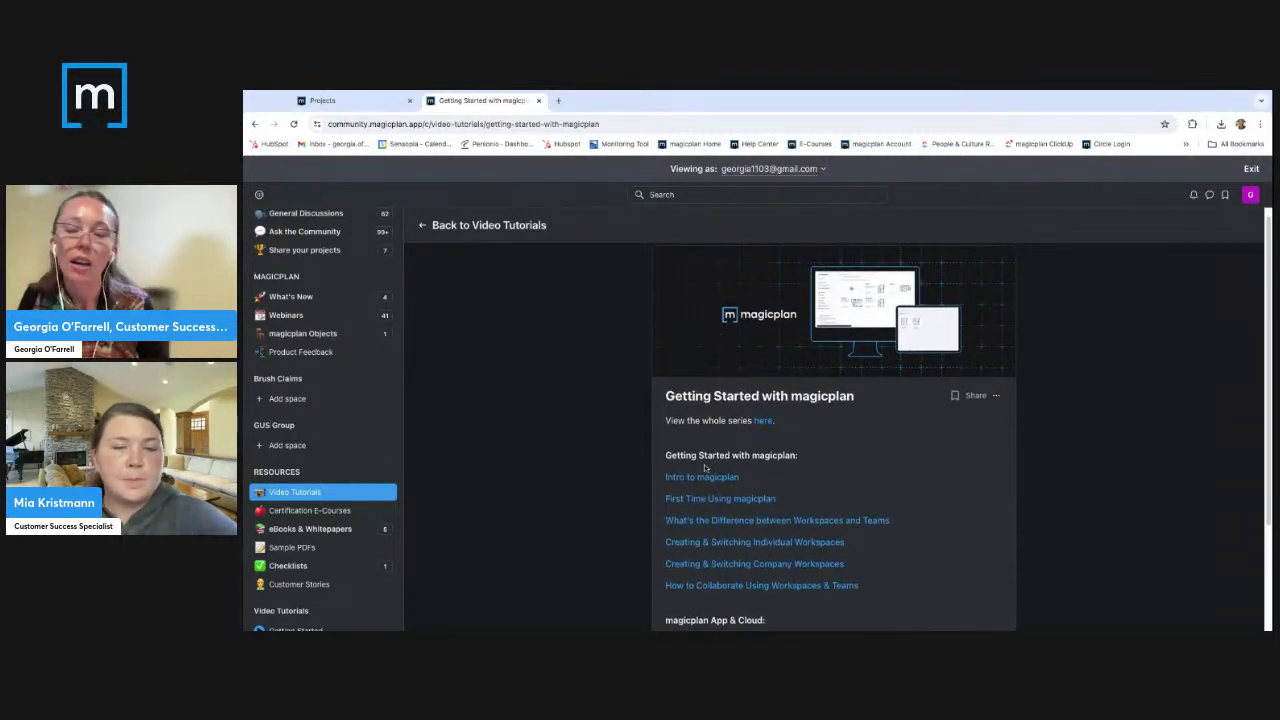
scroll(705, 455, down, 1)
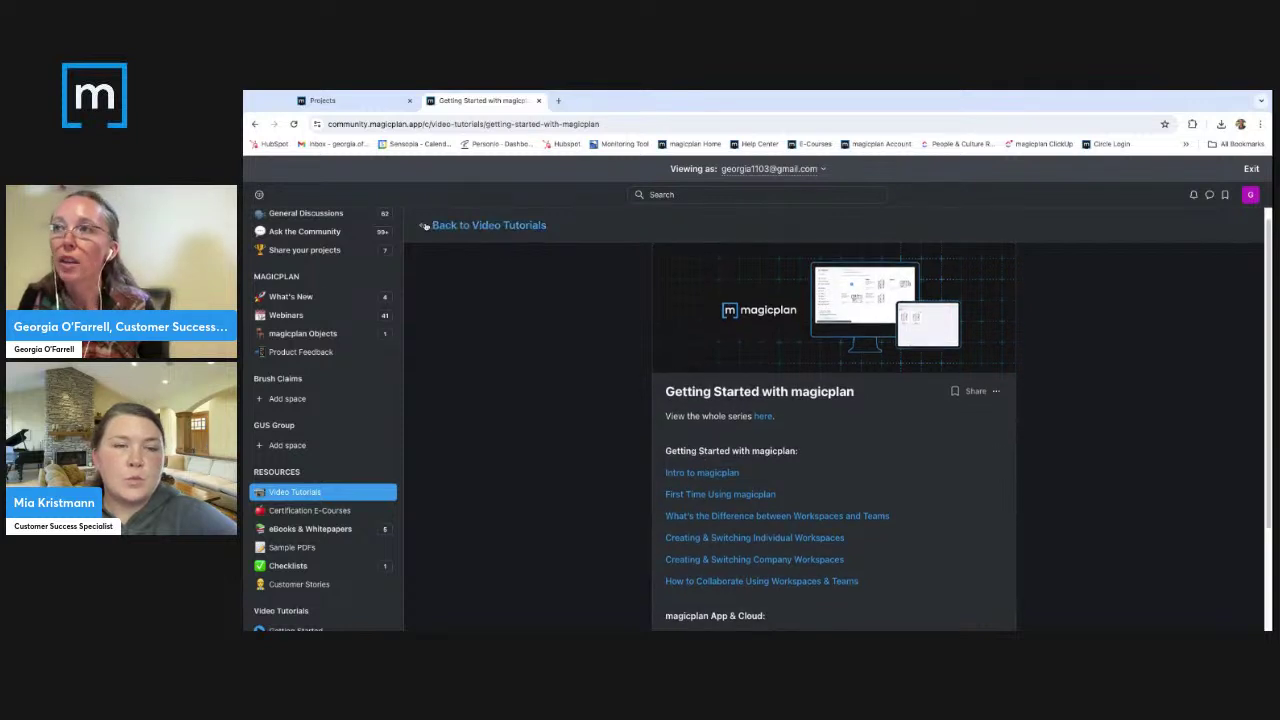
click(489, 225)
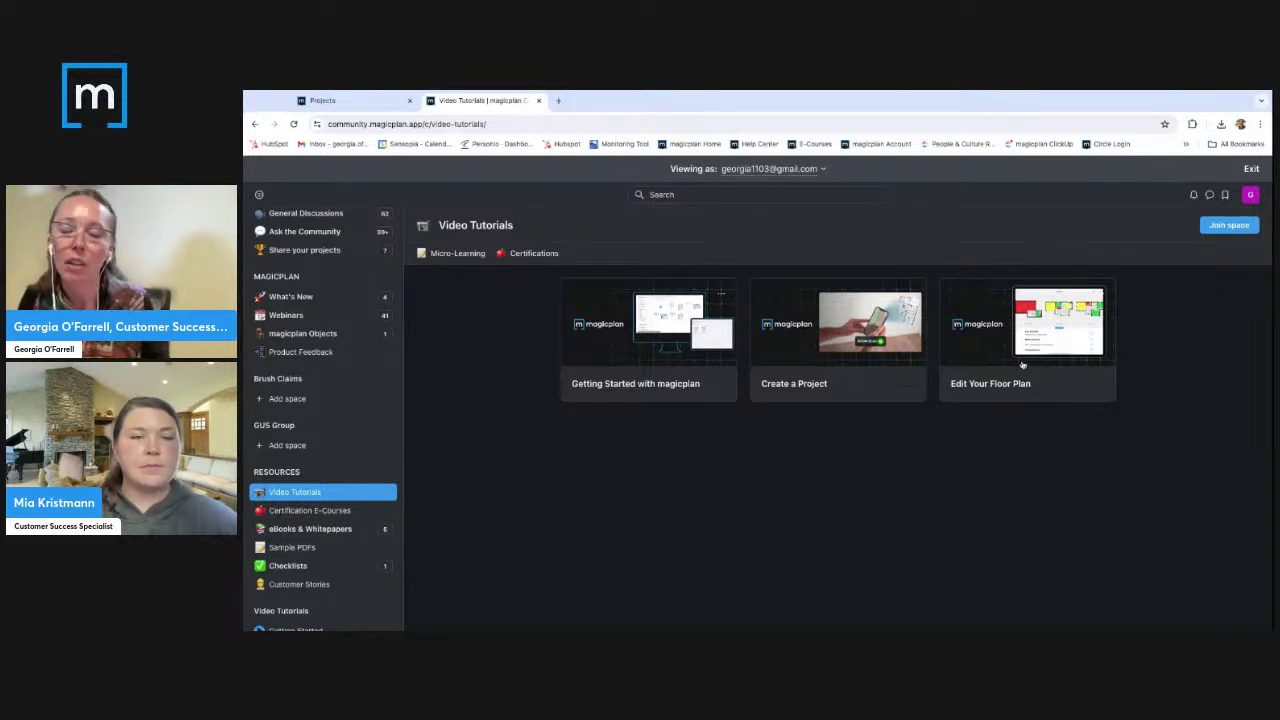
click(325, 511)
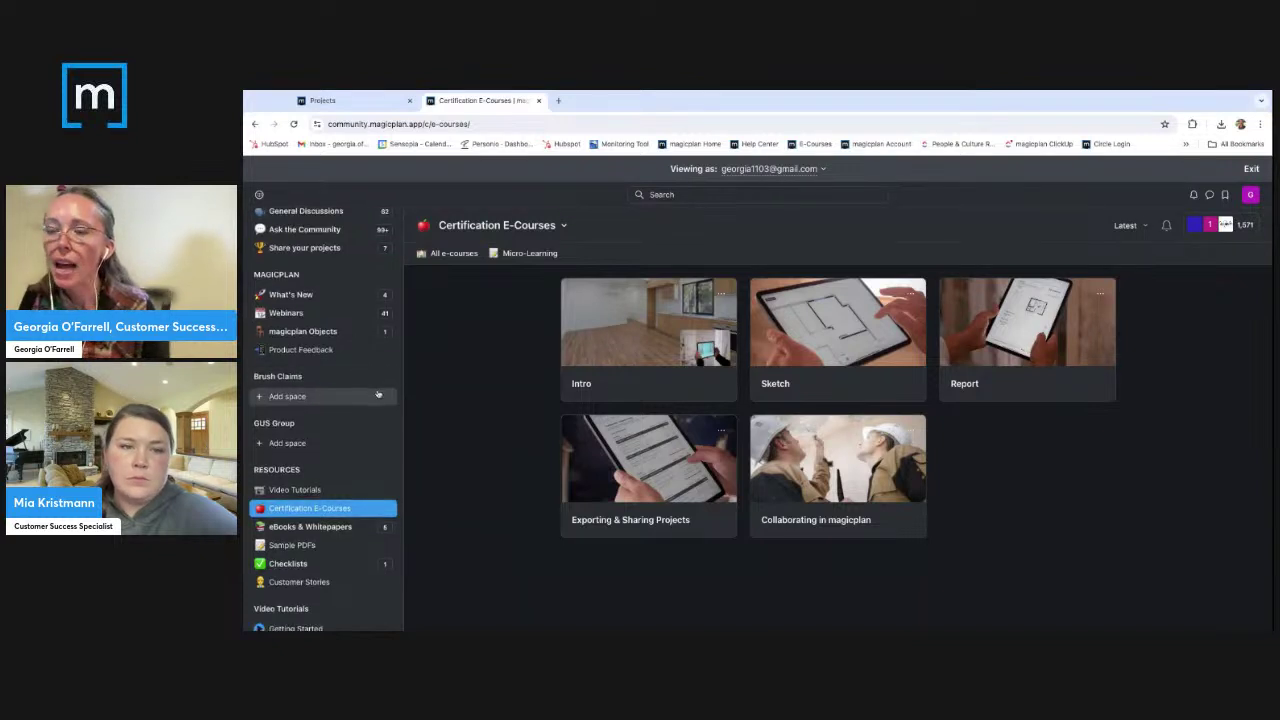
Open the Ask the Community space and read its Guidelines post.
scroll(378, 393, up, 1)
scroll(378, 393, up, 2)
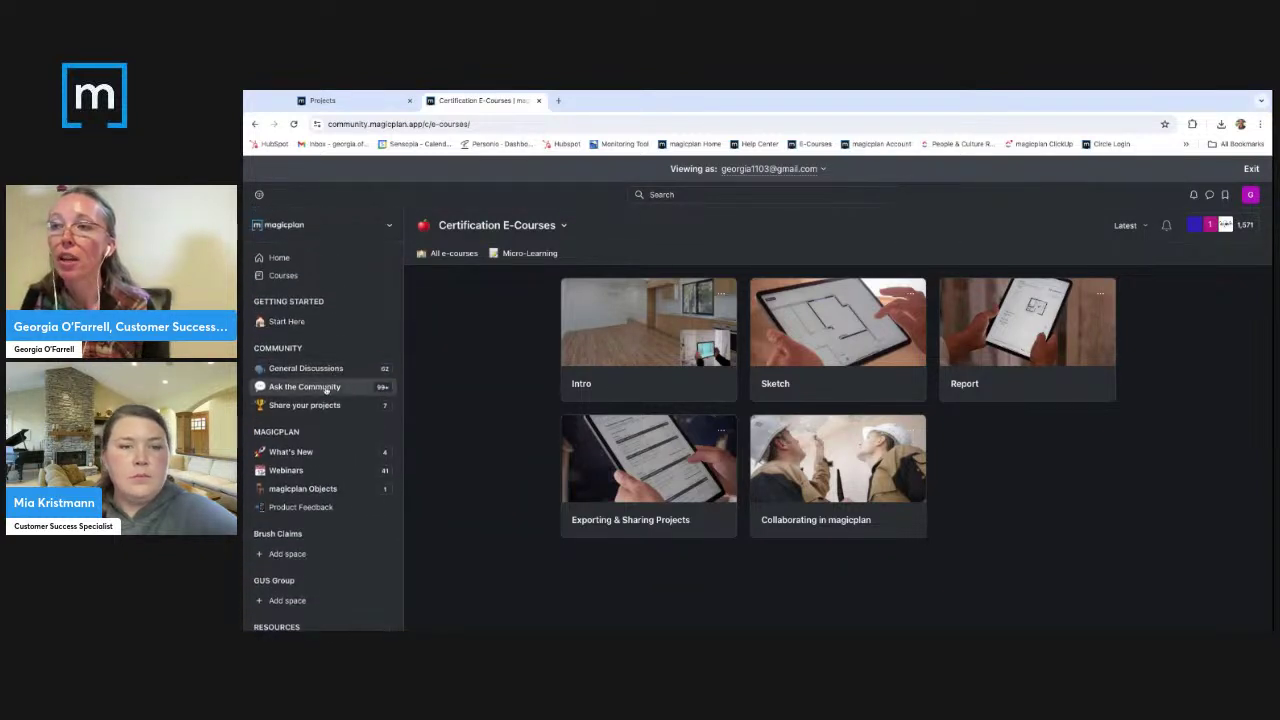
click(325, 389)
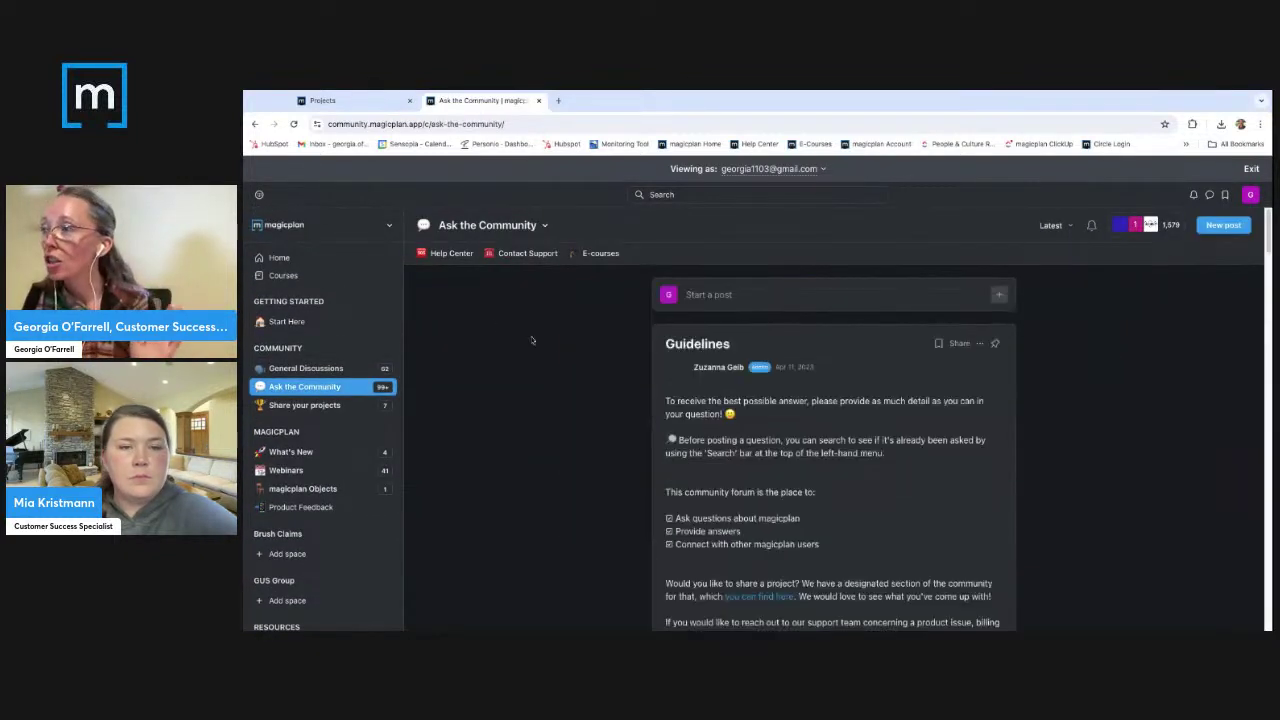
scroll(557, 346, down, 2)
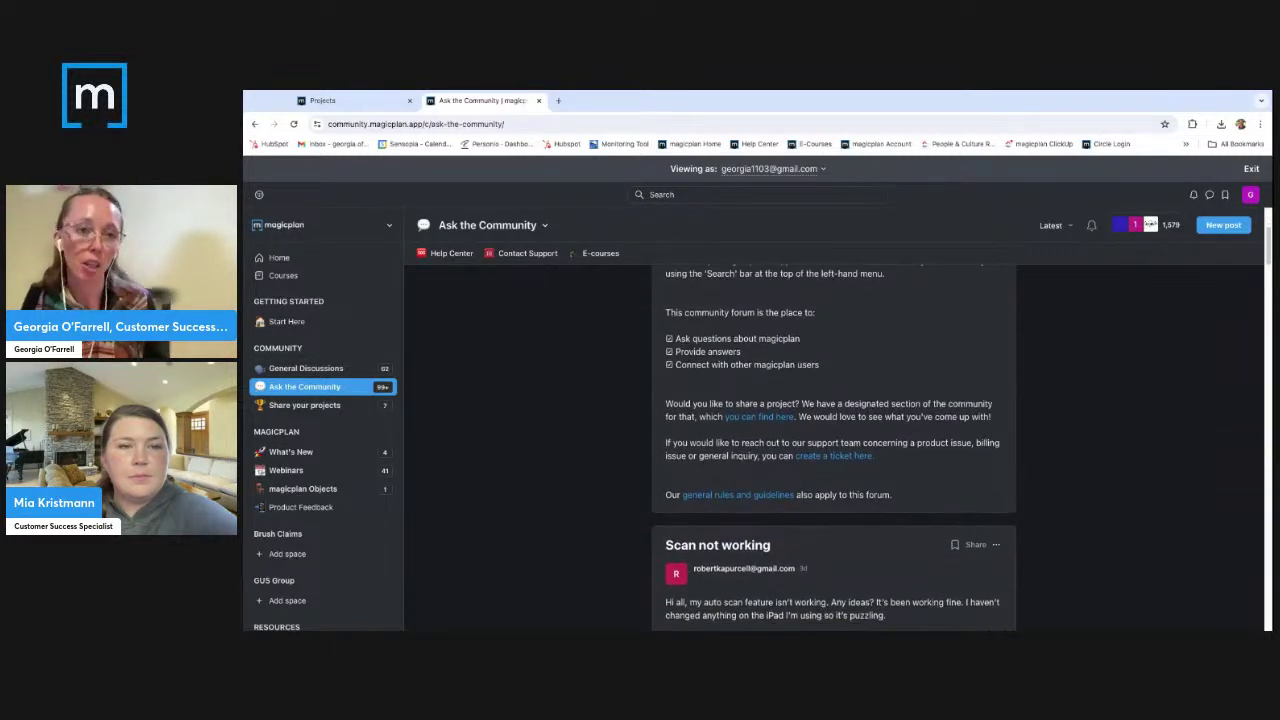
Look through the members' question posts in Ask the Community, including the Scan not working post and the floor plan scanning question.
scroll(834, 443, down, 2)
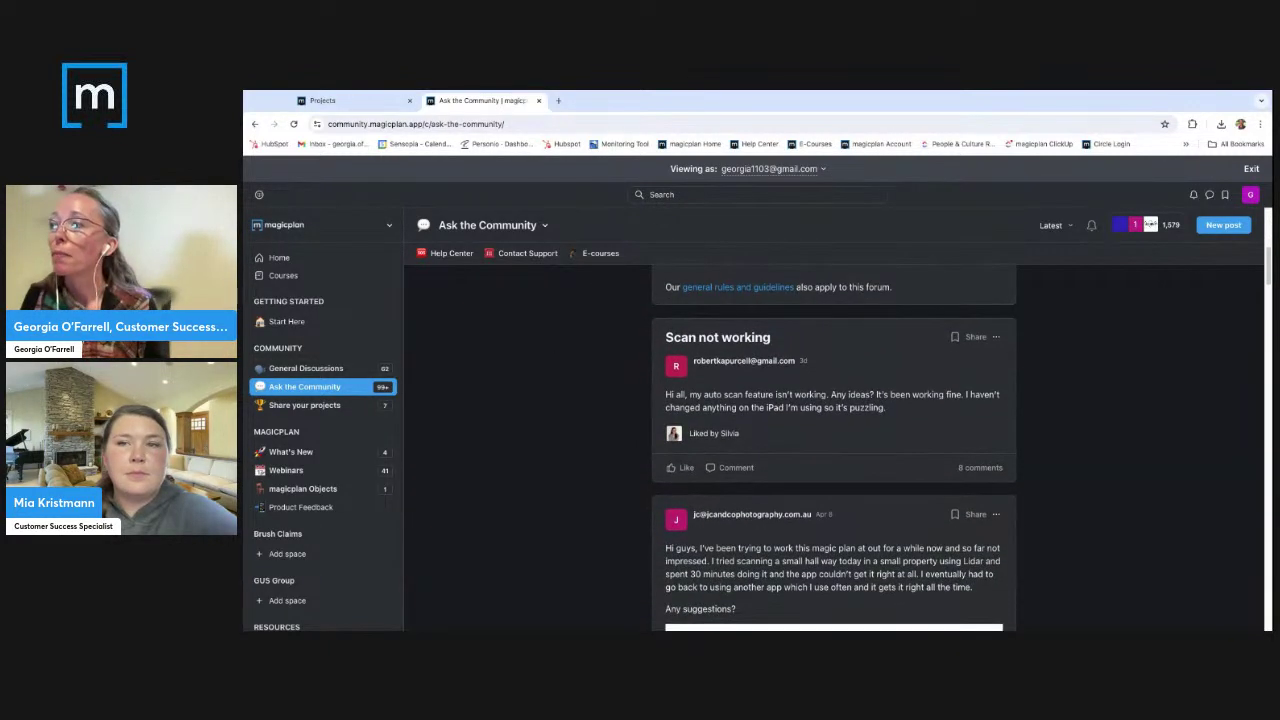
scroll(834, 443, down, 1)
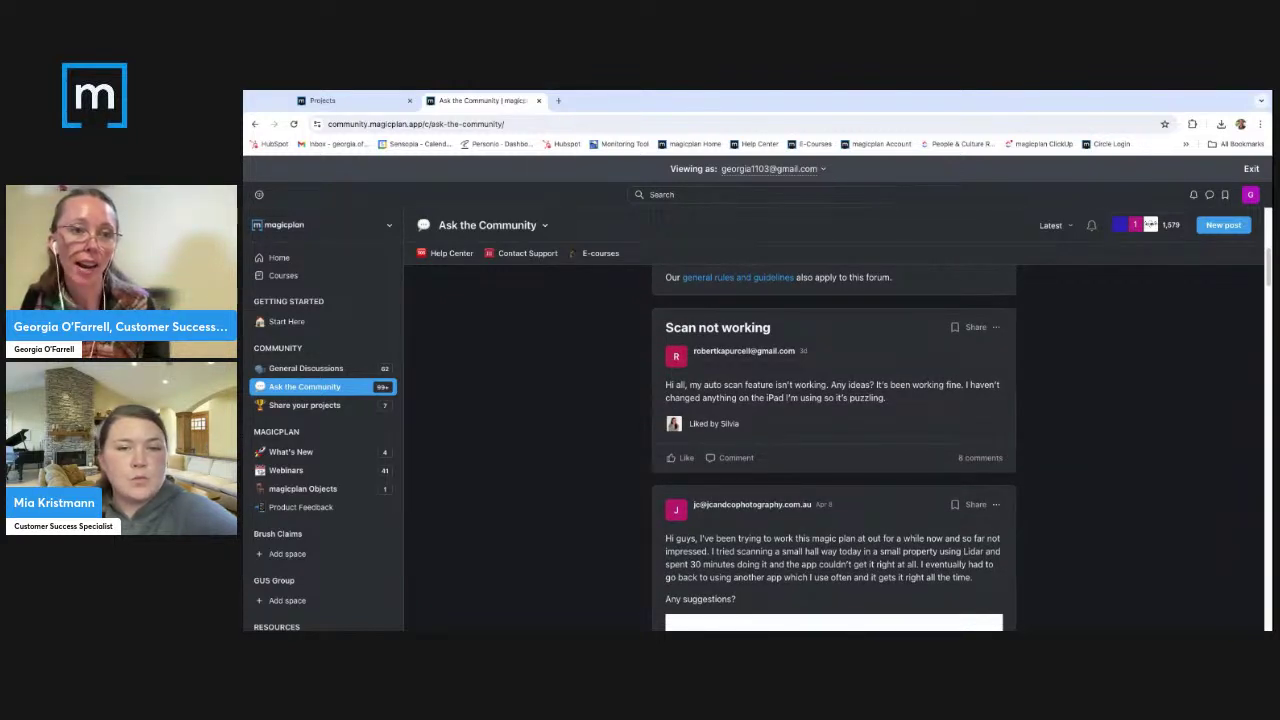
scroll(834, 443, down, 1)
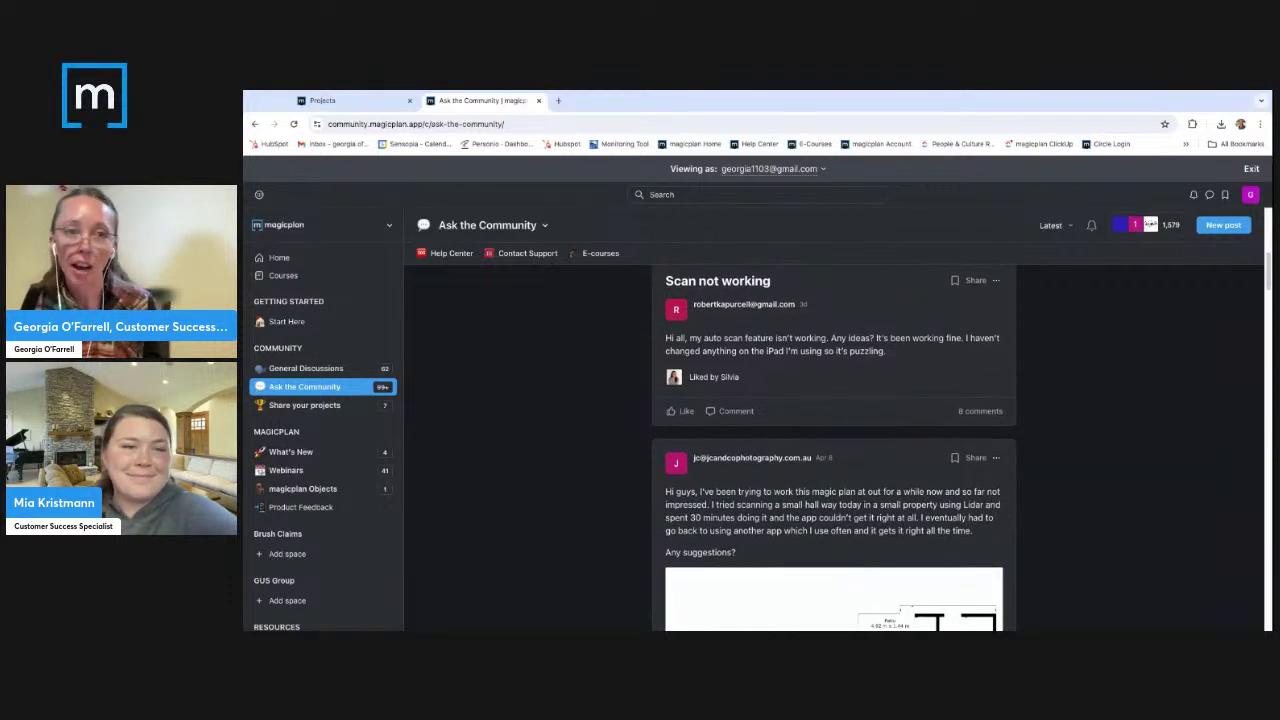
scroll(834, 443, down, 4)
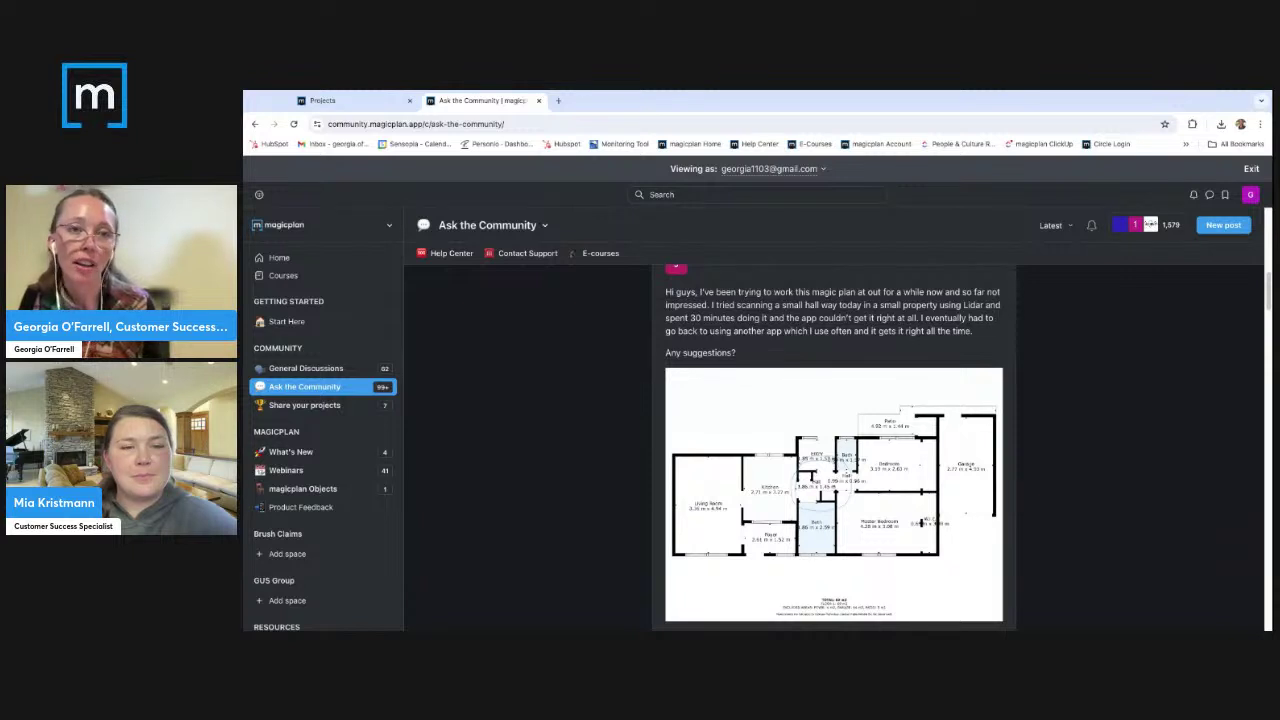
scroll(834, 448, down, 3)
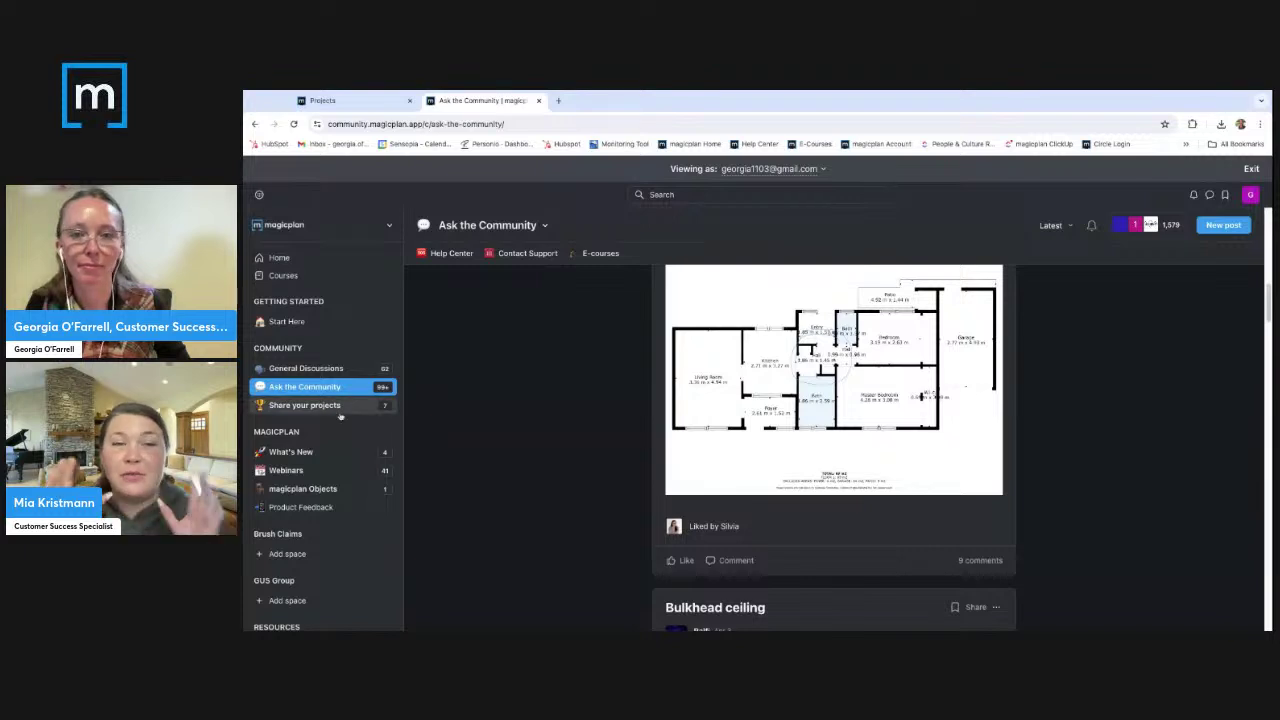
scroll(546, 421, up, 2)
scroll(546, 421, up, 4)
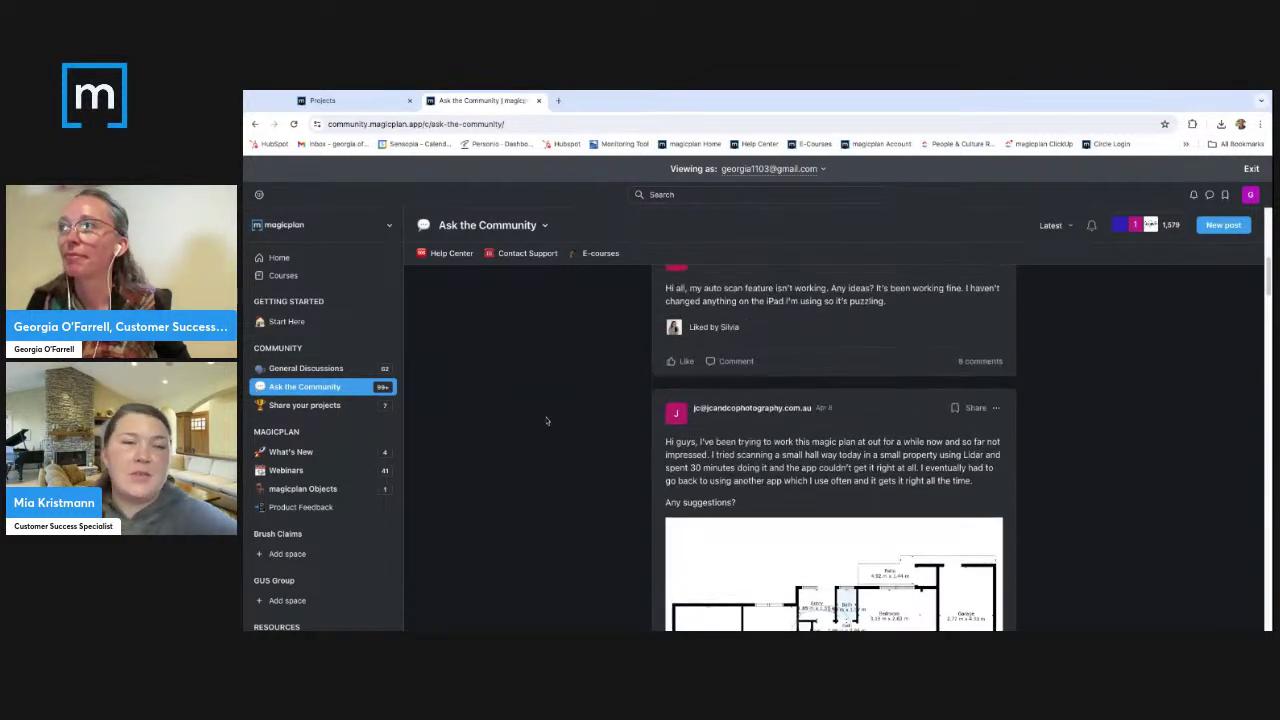
scroll(834, 448, up, 1)
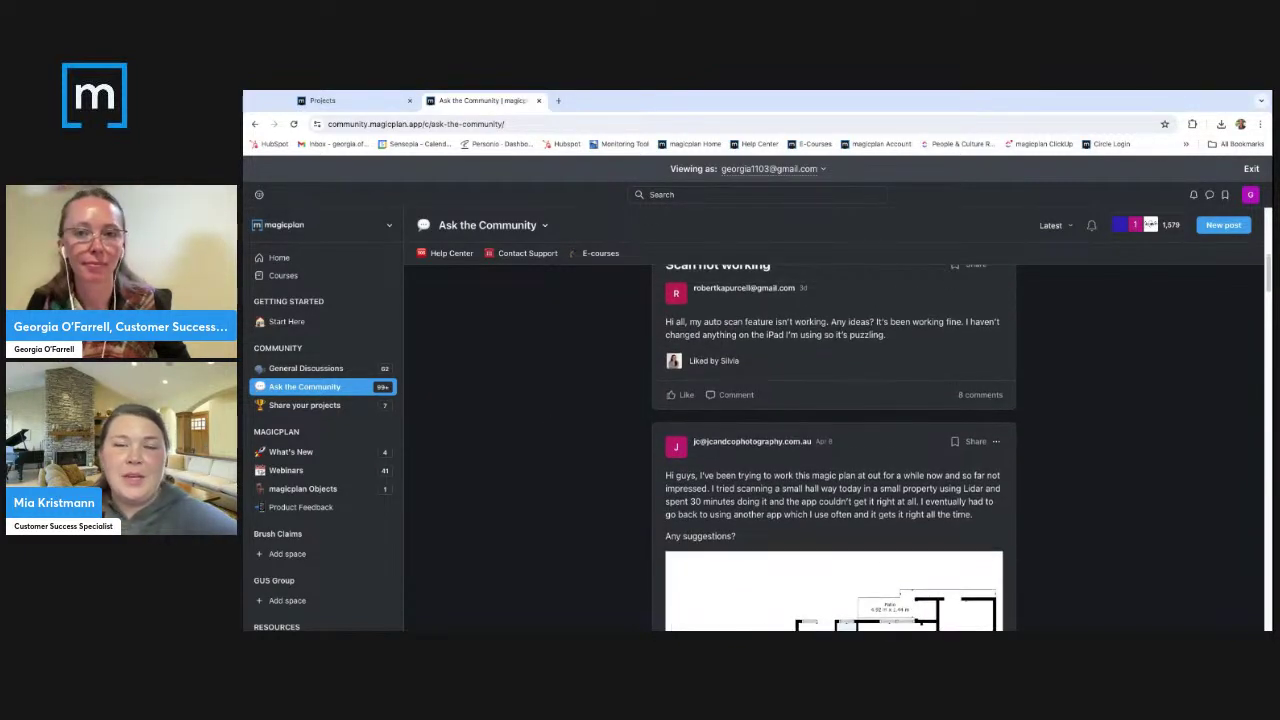
scroll(834, 448, up, 1)
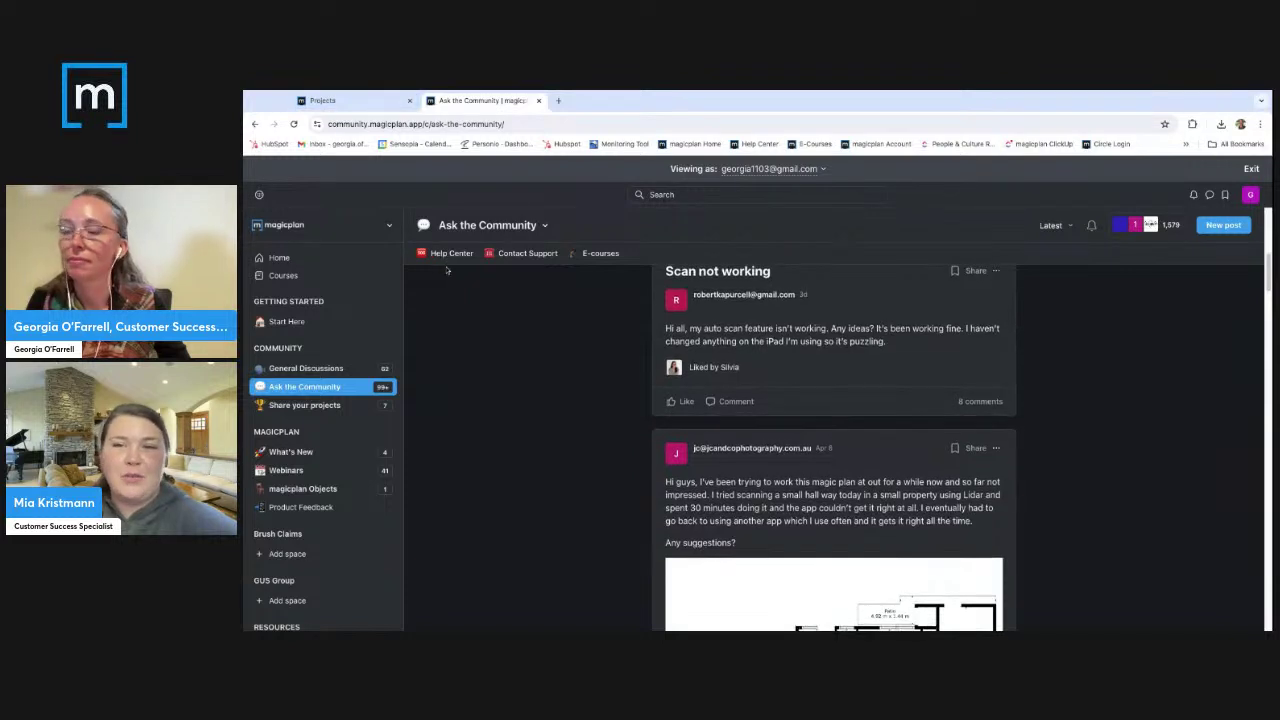
scroll(443, 262, up, 1)
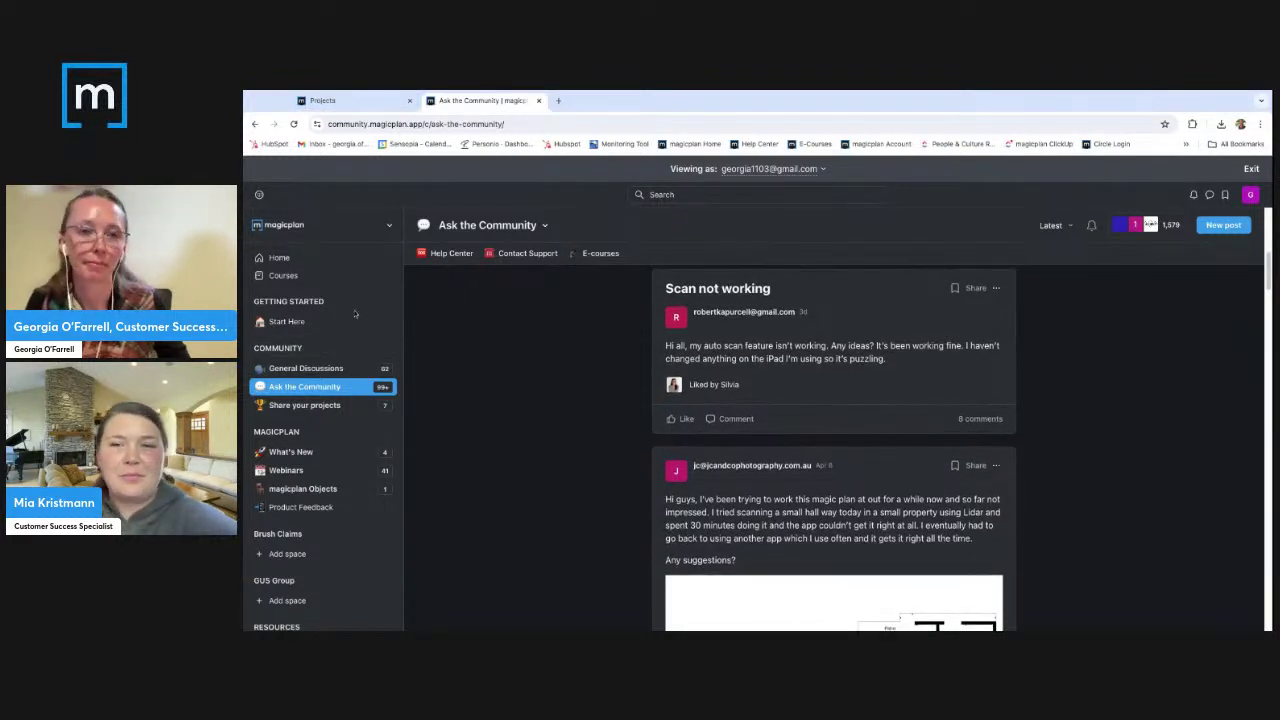
Switch to the magicplan cloud and look through the project list.
click(351, 102)
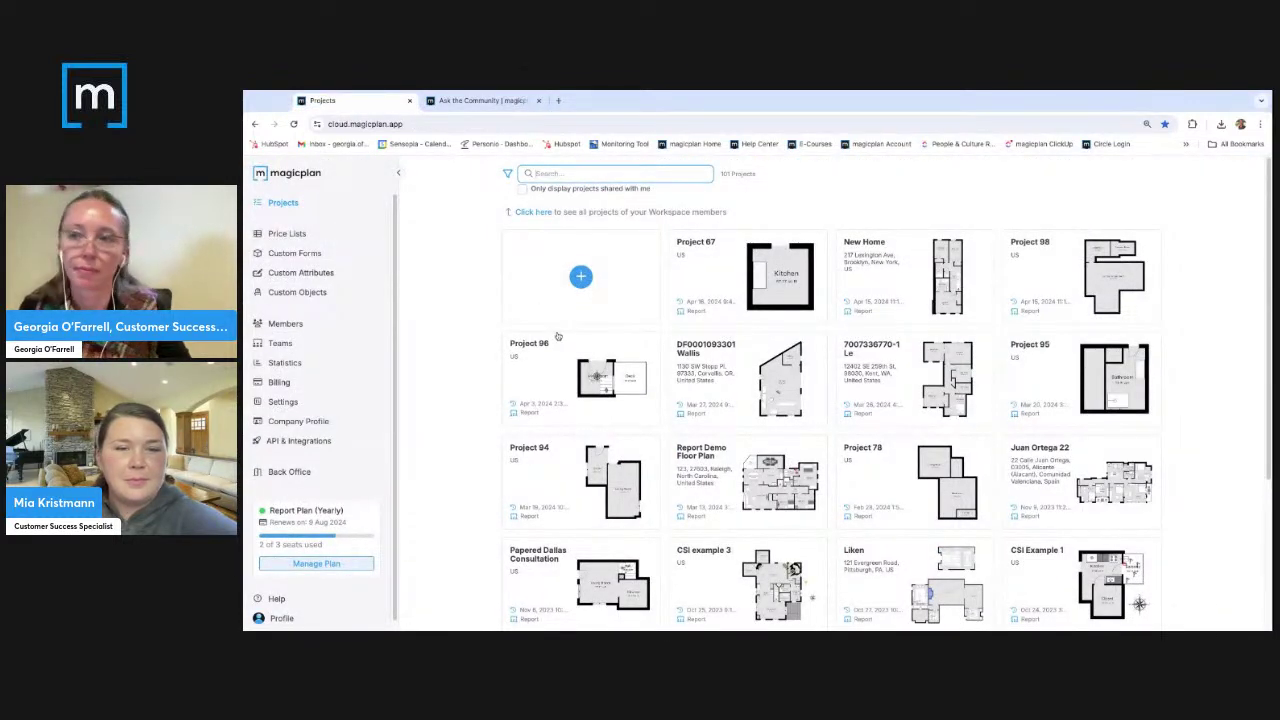
scroll(558, 336, down, 1)
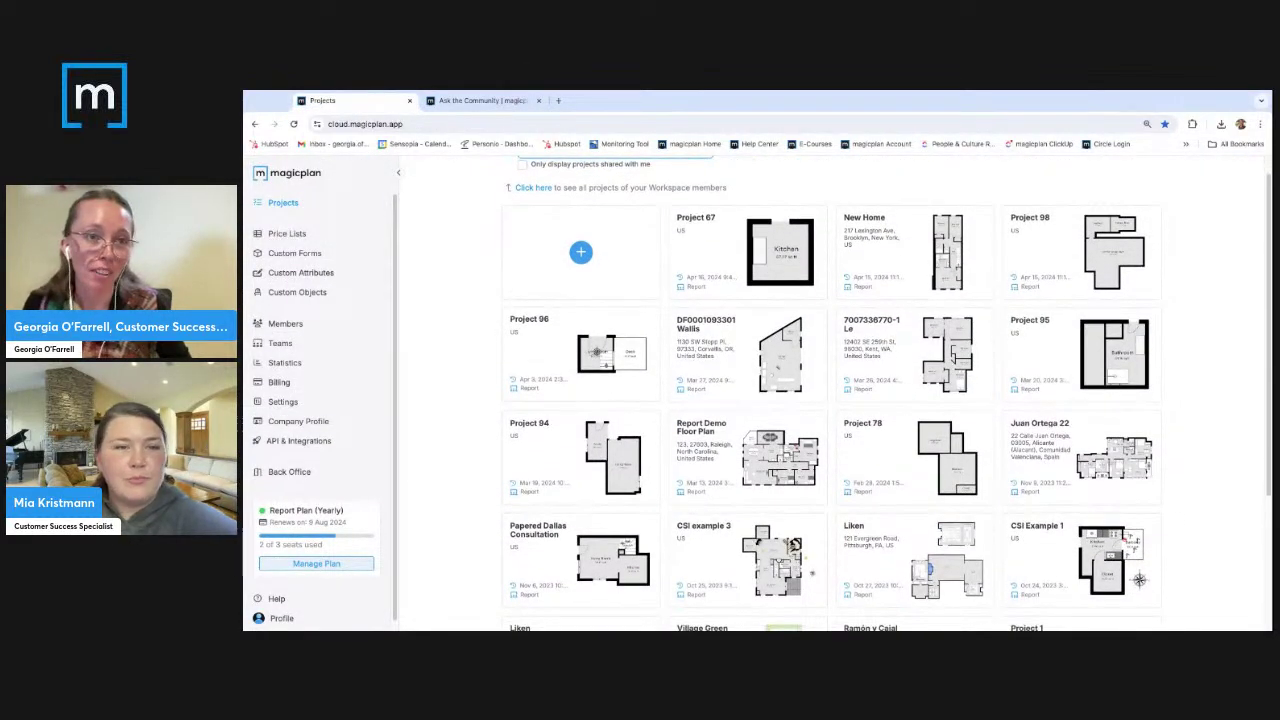
scroll(830, 400, down, 1)
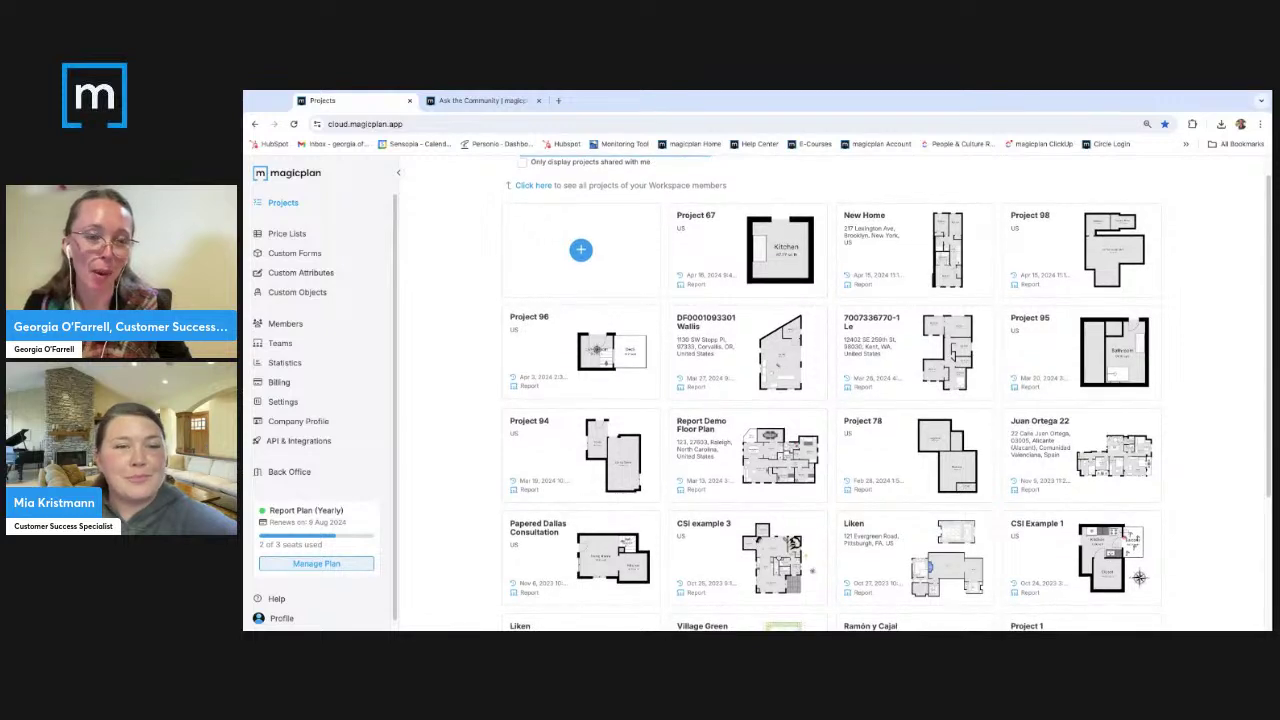
scroll(830, 400, up, 1)
scroll(830, 400, up, 1)
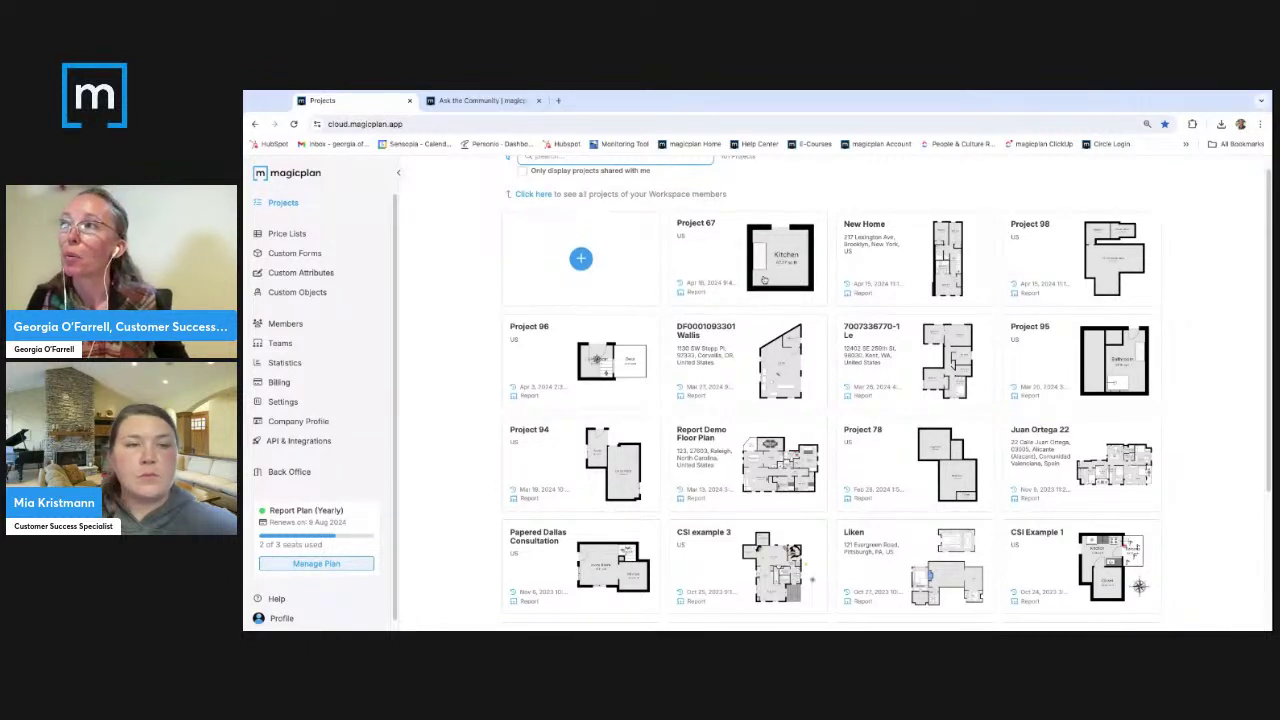
Open the New Home project, view its Files & Integrations page and go back to the project list.
click(900, 243)
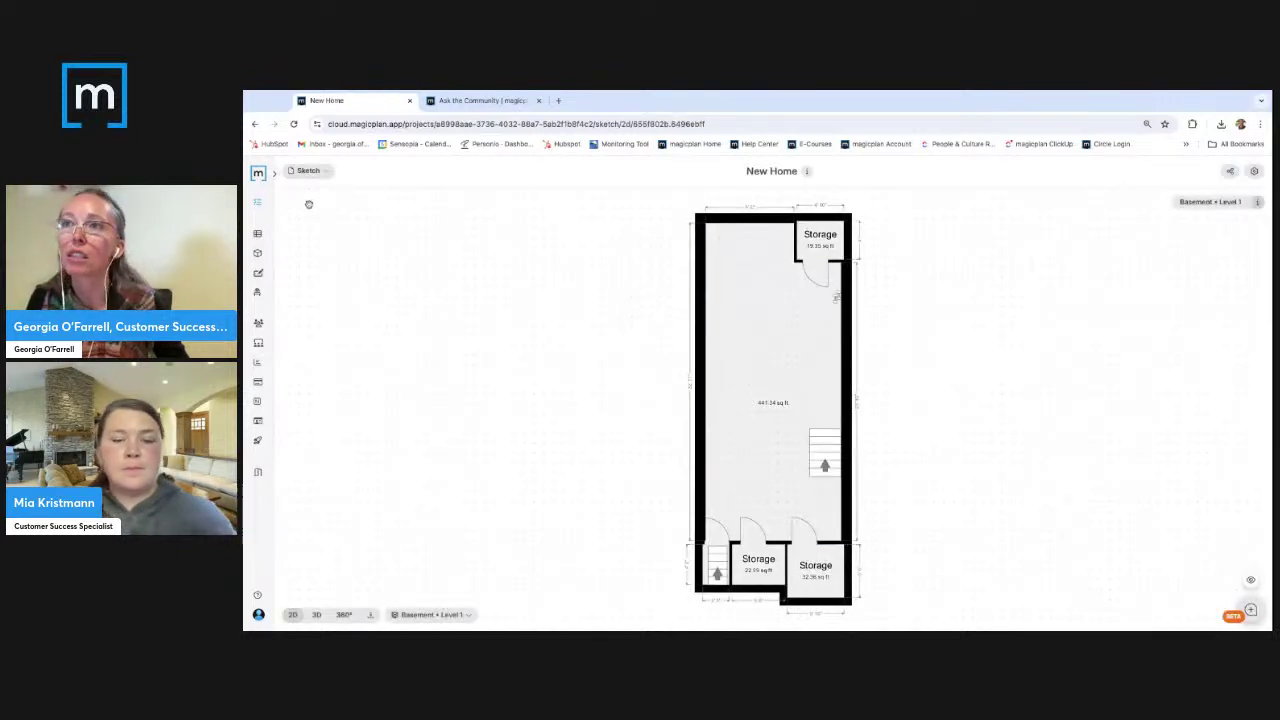
click(296, 173)
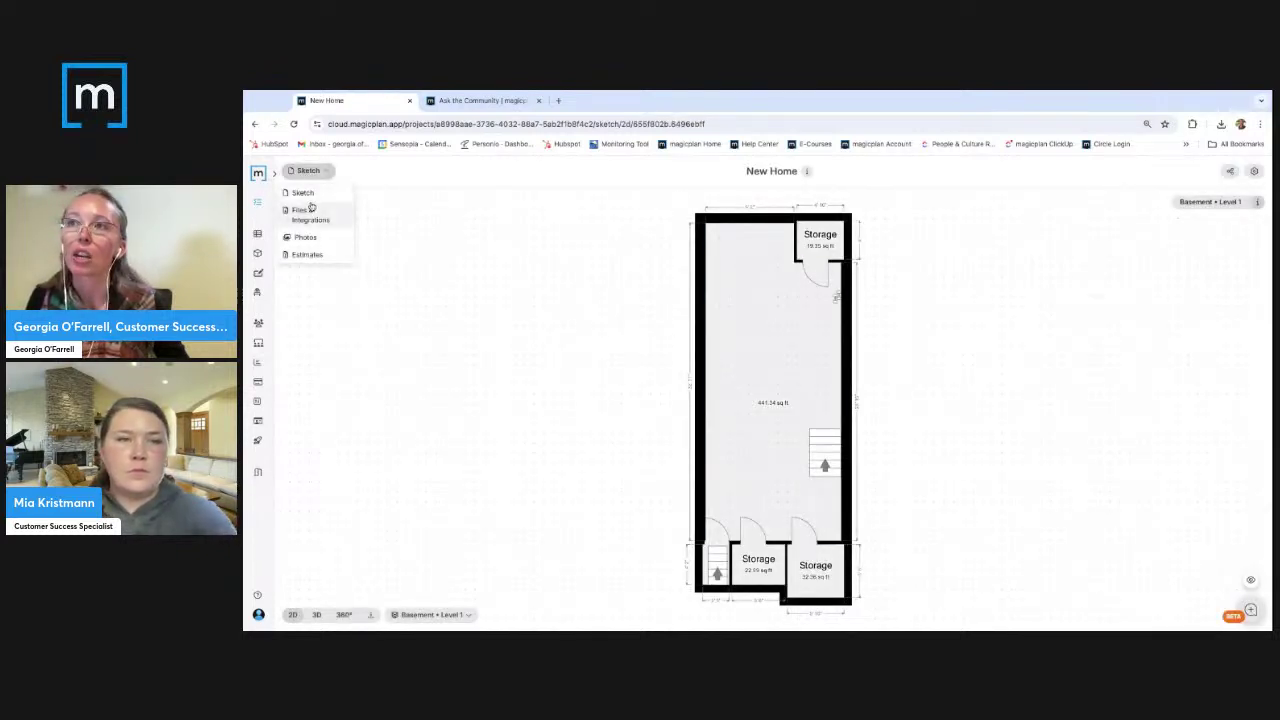
click(311, 208)
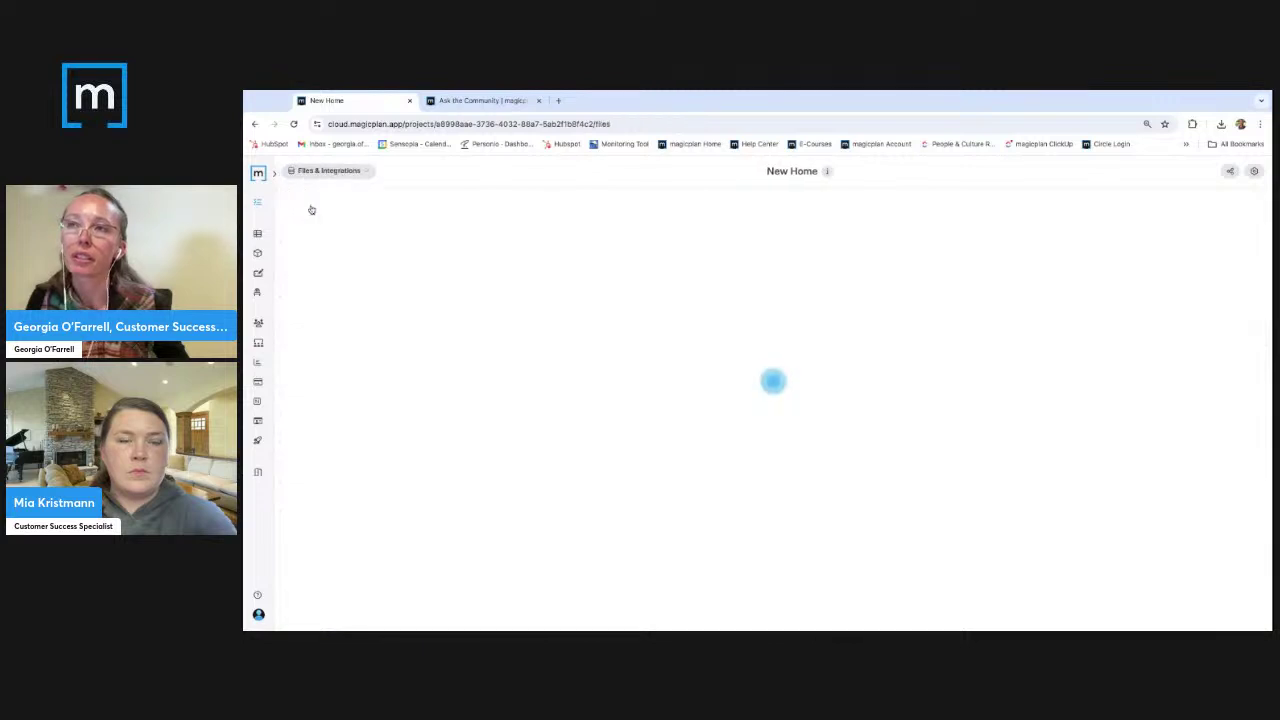
click(256, 204)
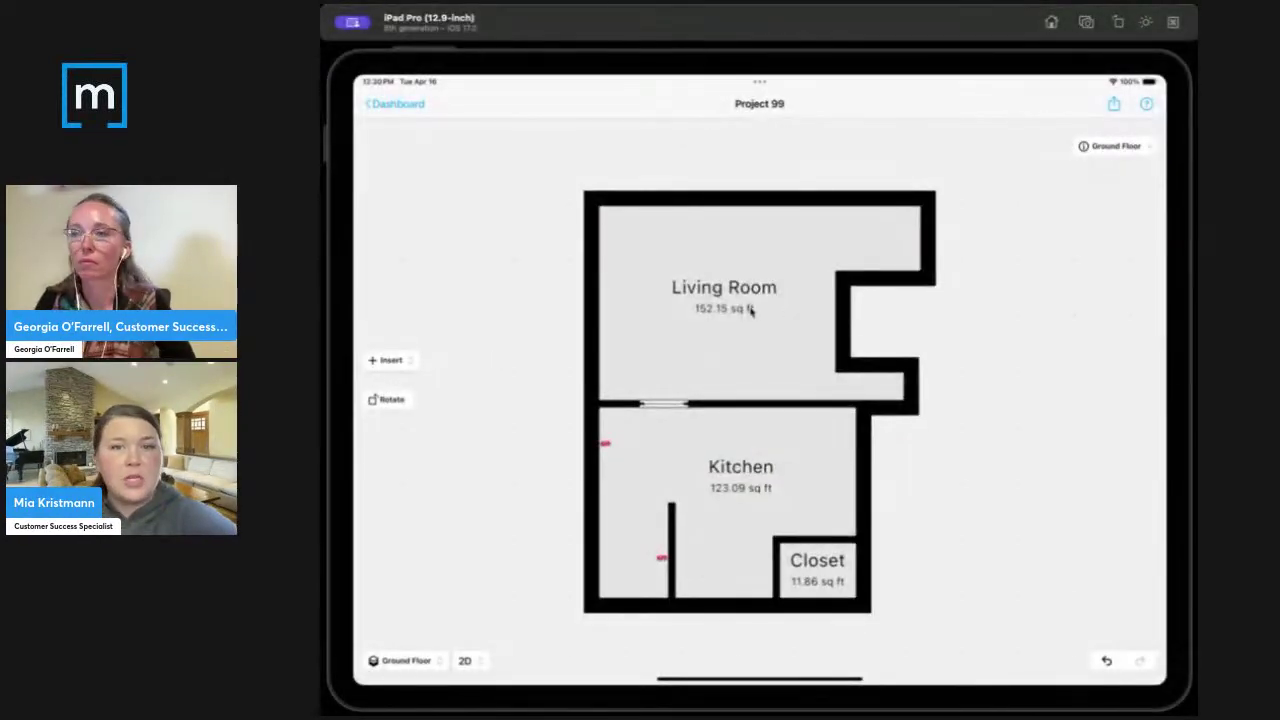
Switch to Project 99 in the iPad app and insert a 360 Panorama object from Annotations into the Living Room.
click(748, 310)
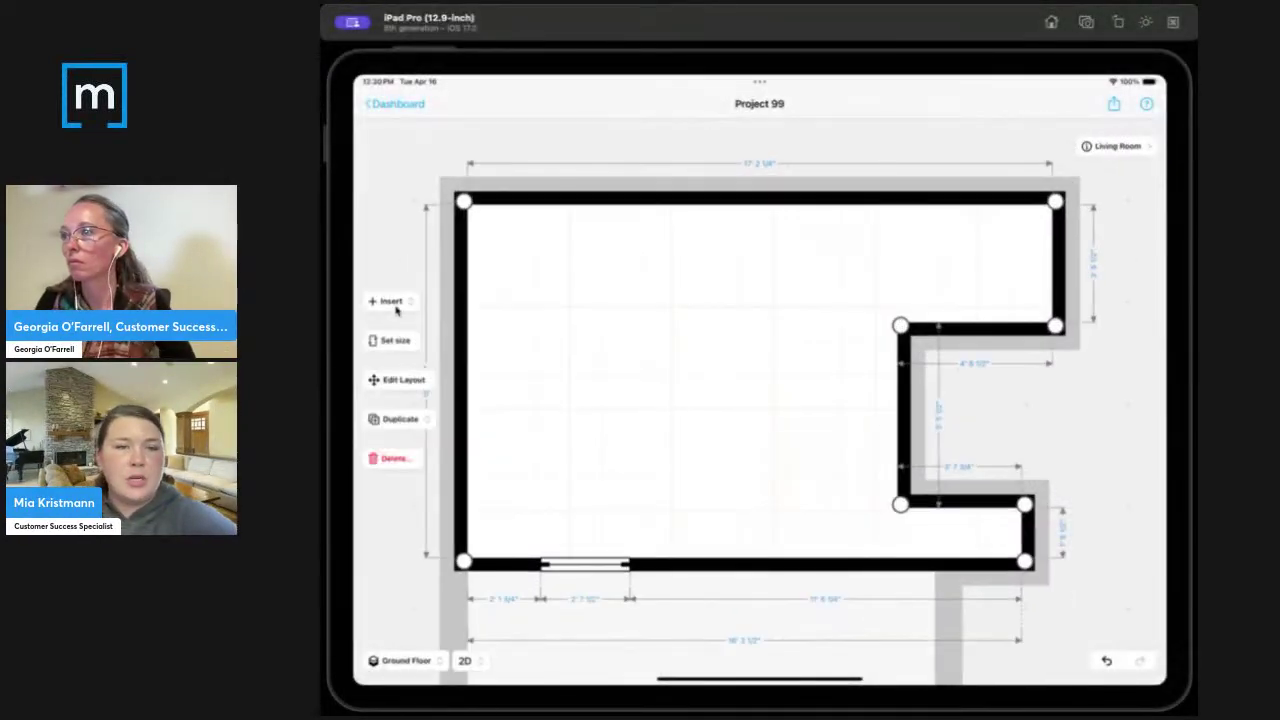
click(392, 302)
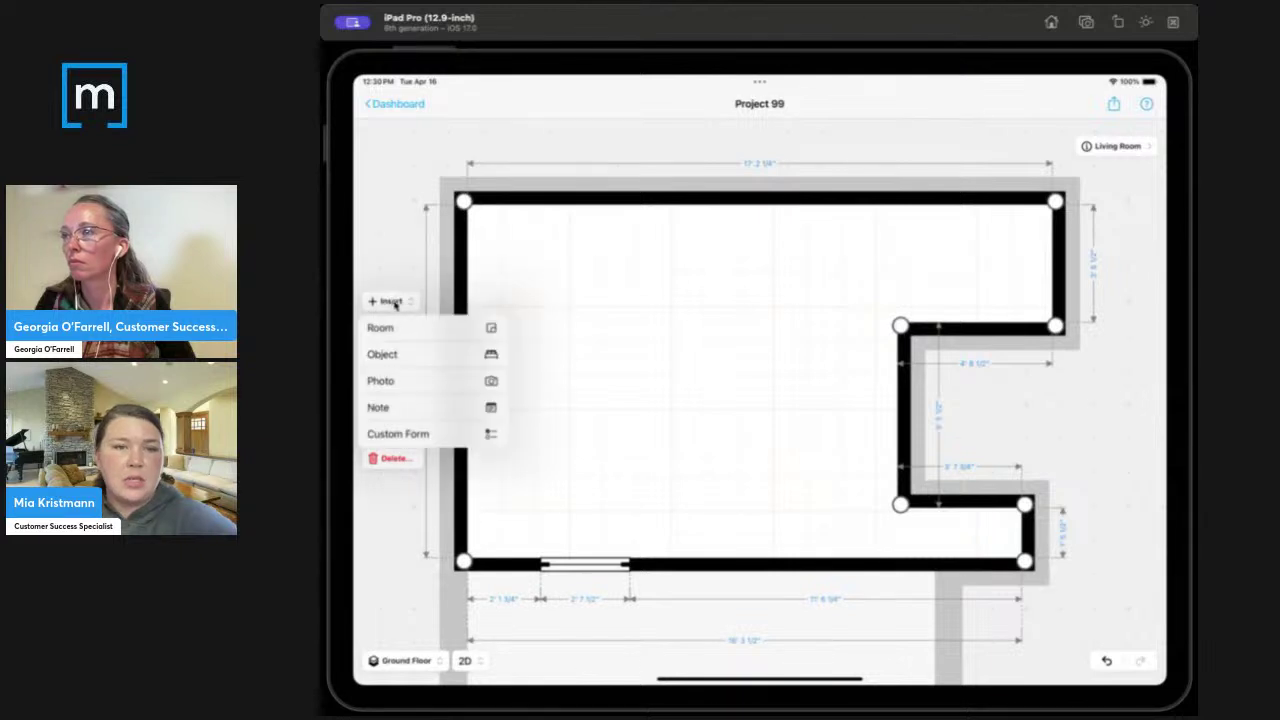
click(400, 354)
click(433, 285)
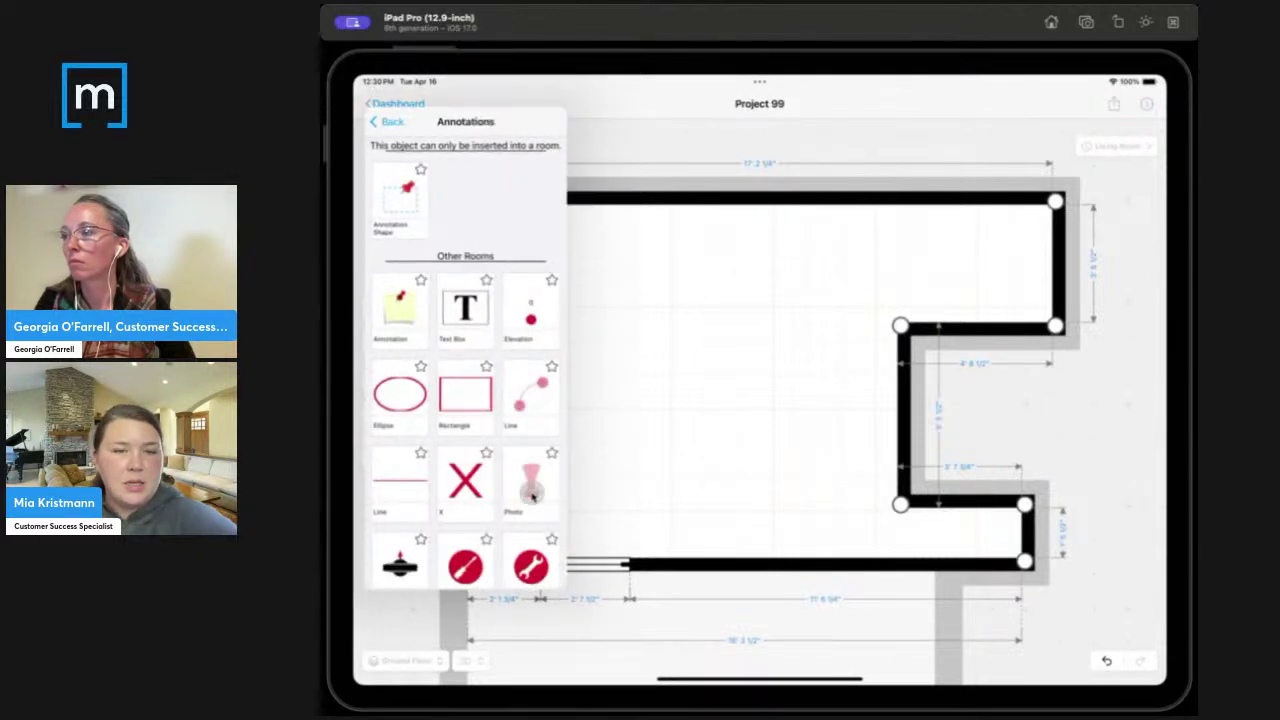
drag(532, 494, 524, 482)
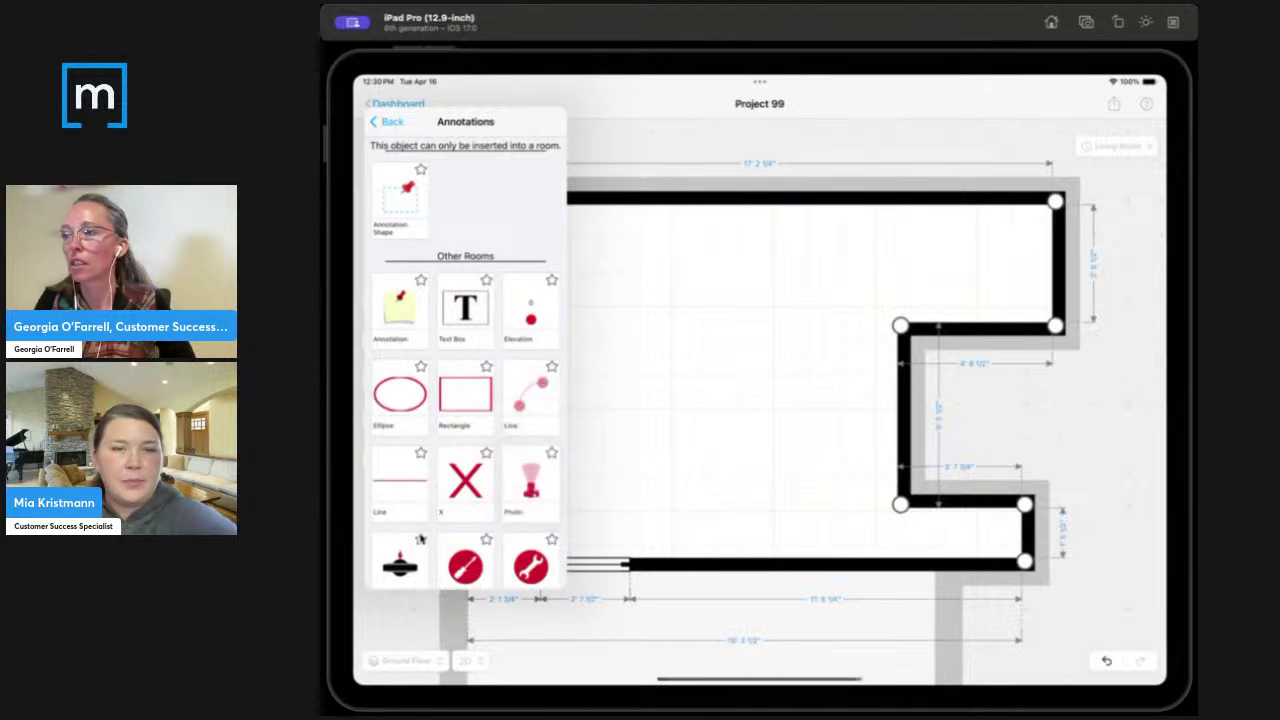
drag(448, 530, 442, 436)
click(398, 512)
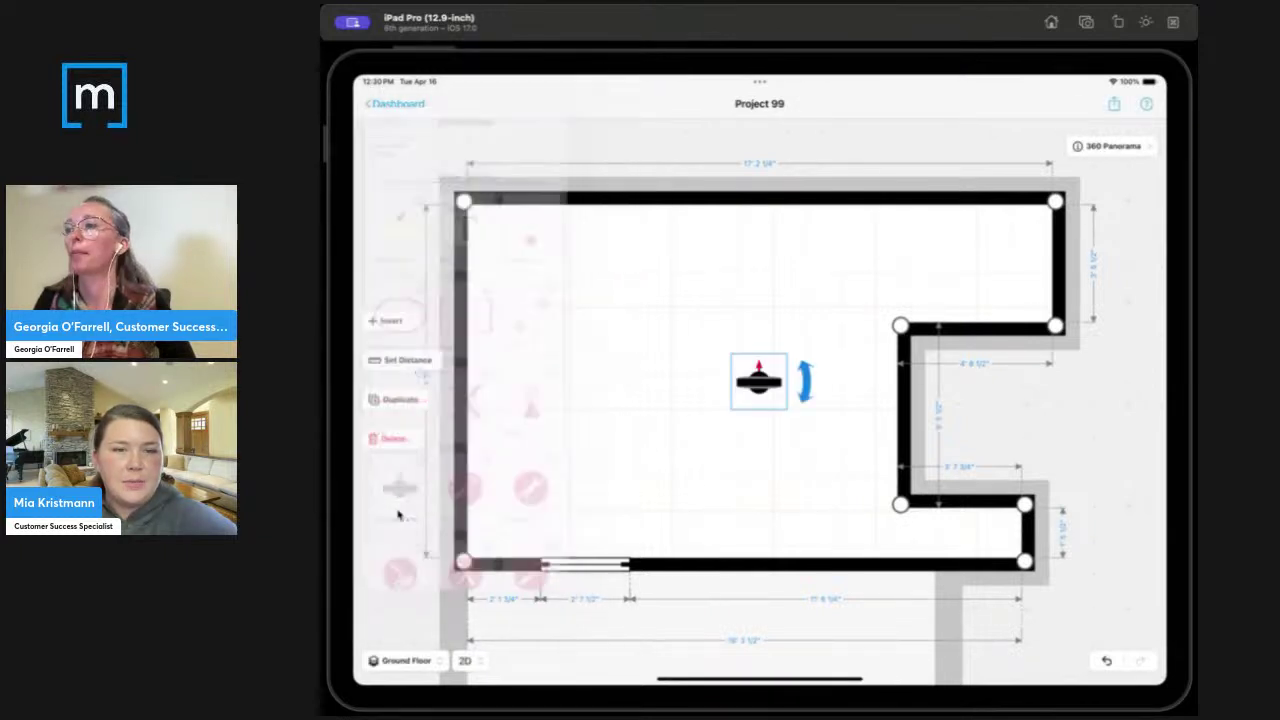
Move the 360 Panorama object toward the middle of the Living Room and rotate it to face right and slightly upward.
mouse_move(806, 380)
mouse_down()
mouse_move(778, 418)
mouse_move(808, 380)
mouse_move(690, 362)
mouse_up()
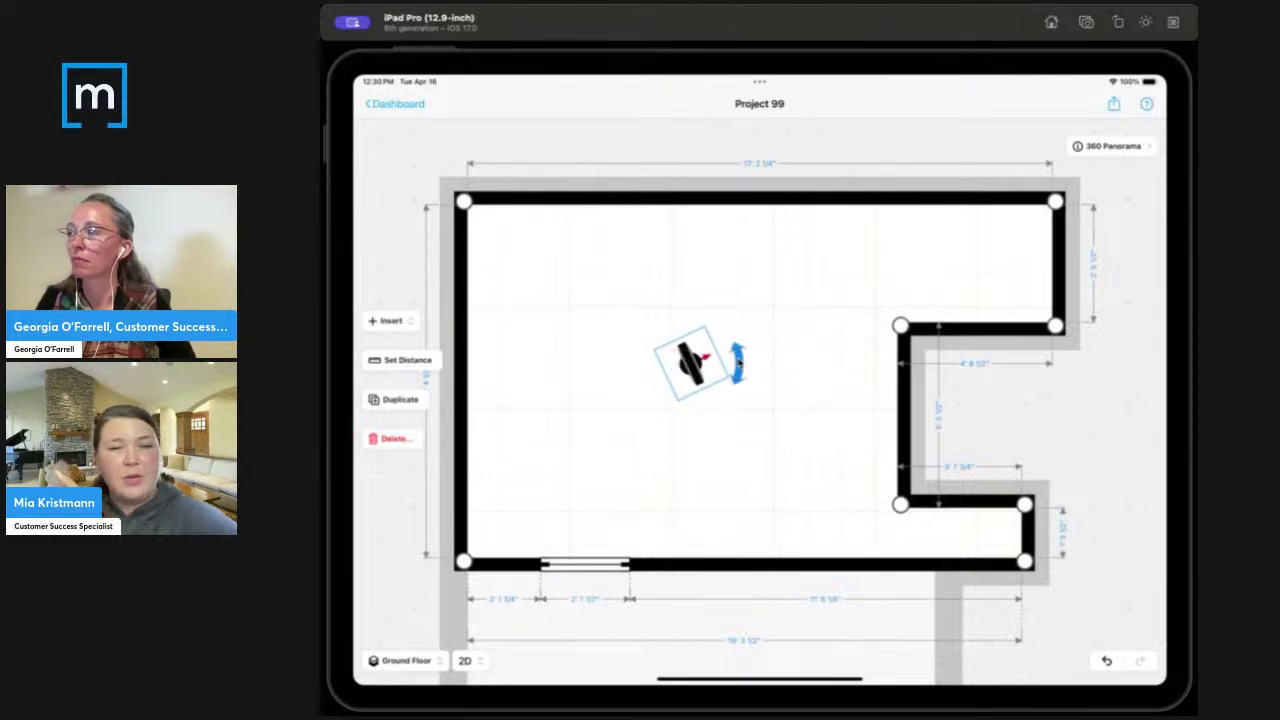
drag(740, 370, 743, 369)
drag(742, 370, 742, 370)
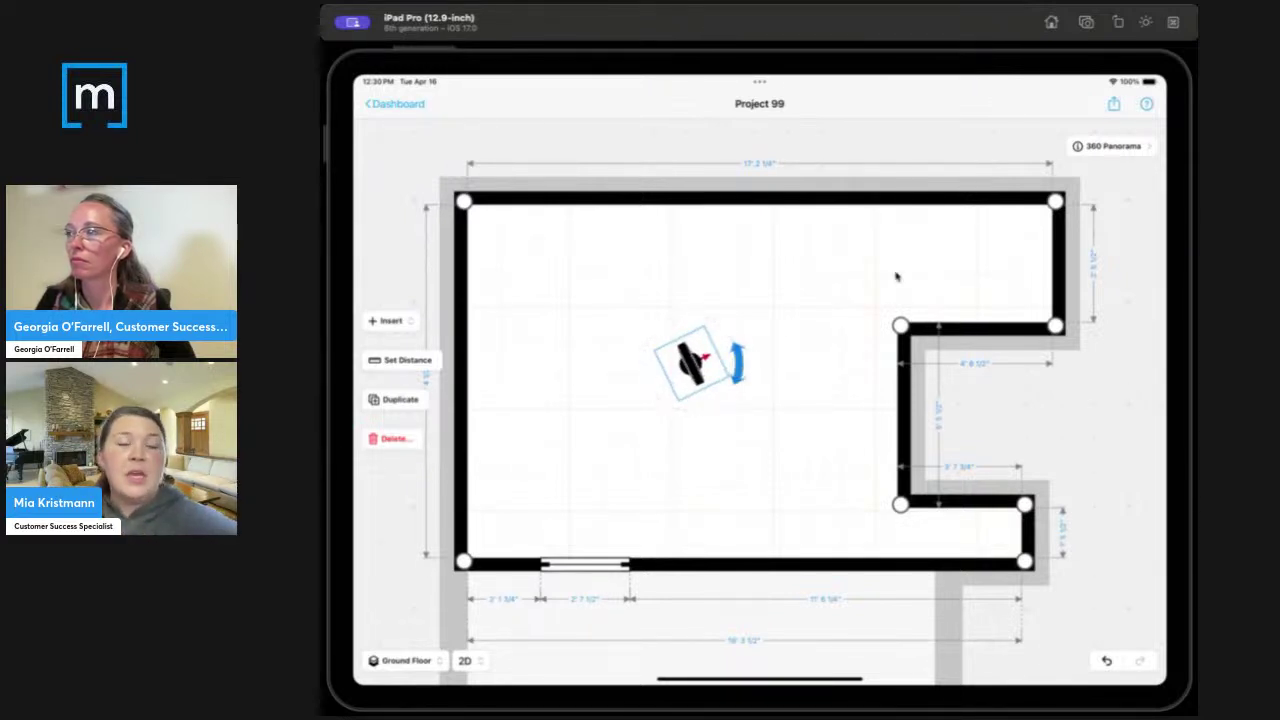
Examine the 360 Panorama's details and its Photos & Notes options, and check which items can be inserted.
click(1106, 146)
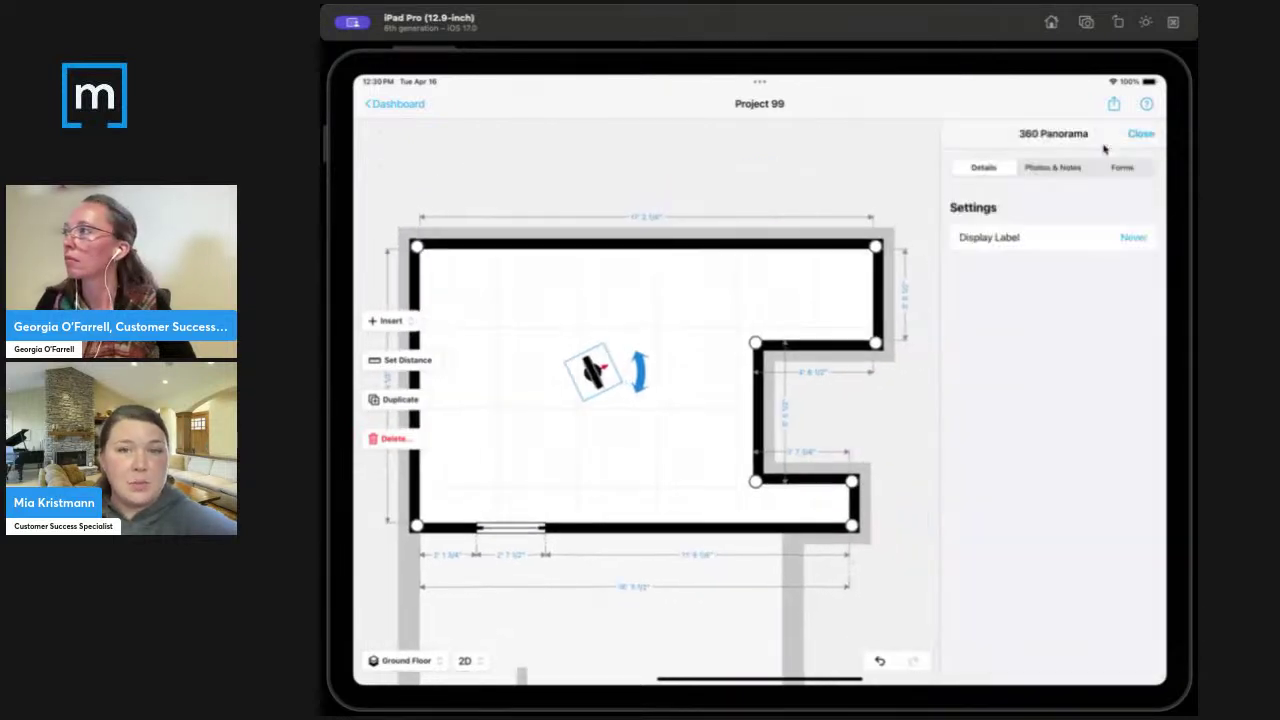
click(1064, 168)
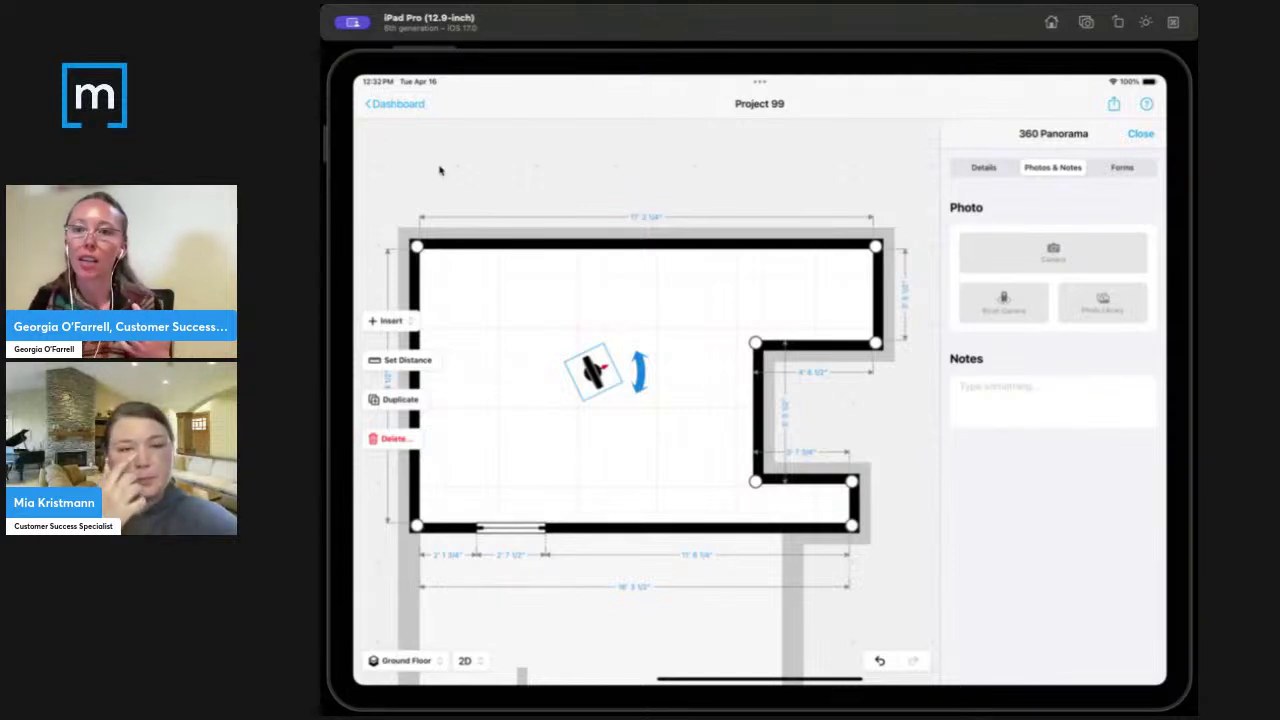
click(386, 324)
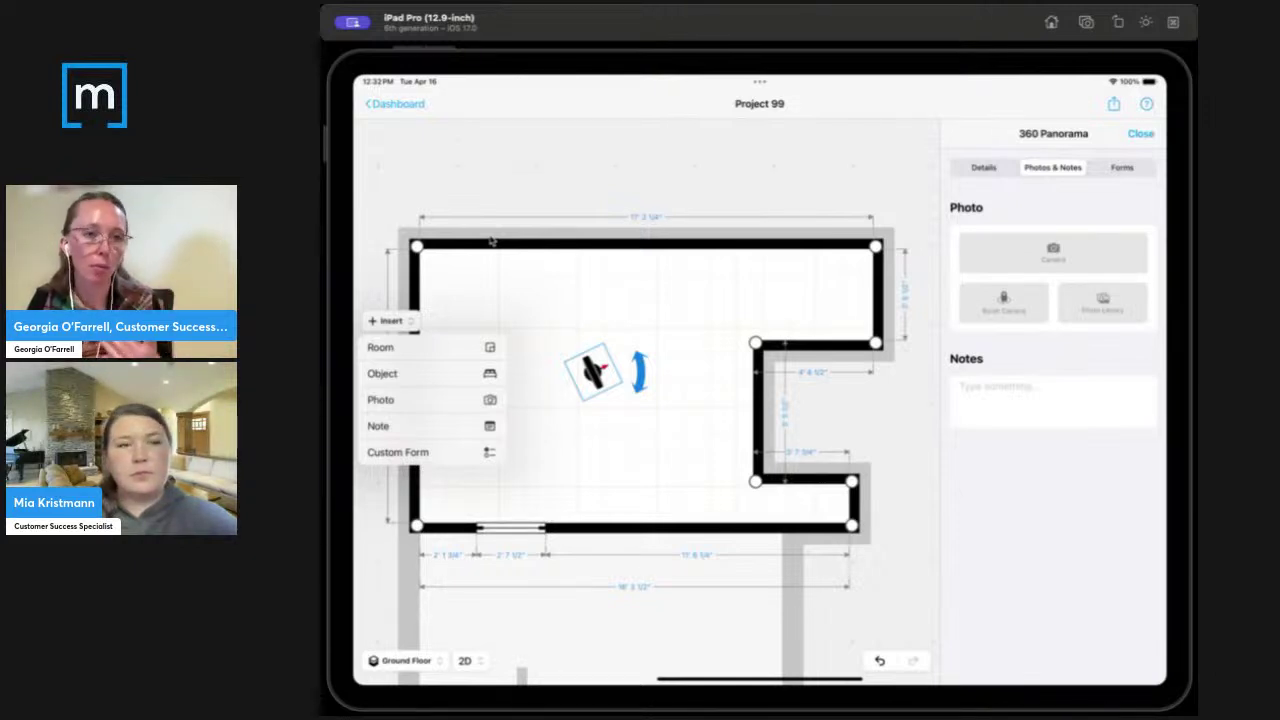
click(660, 178)
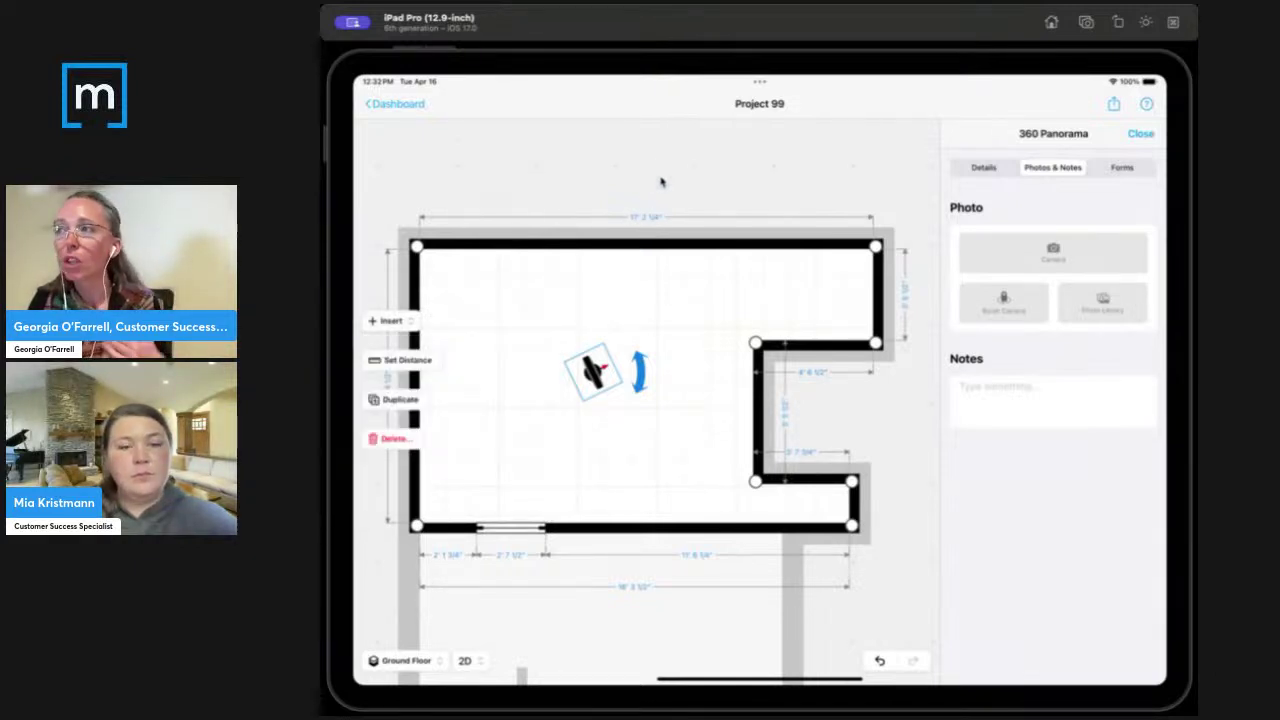